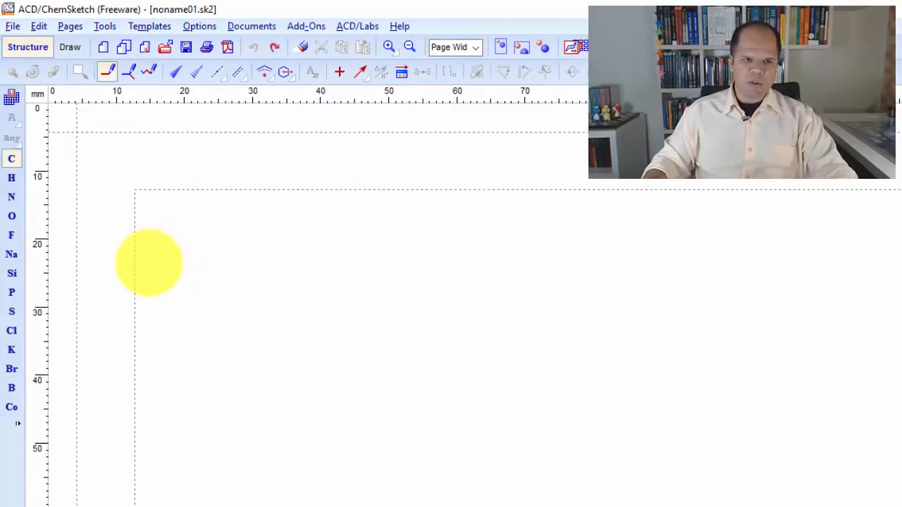
- Place a carbon atom and a nitrogen atom above it, and join the two with a single bond
{"action": "left_click", "coordinate": [149, 263]}
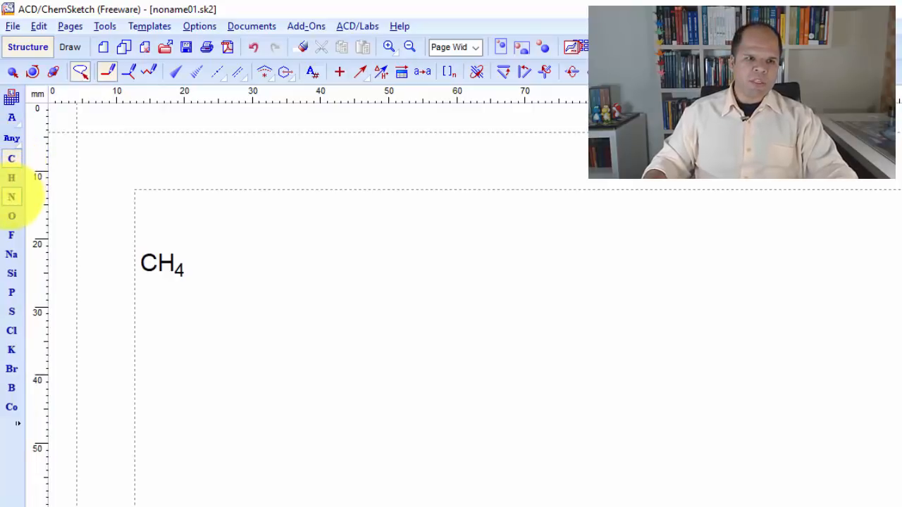
{"action": "left_click", "coordinate": [11, 196]}
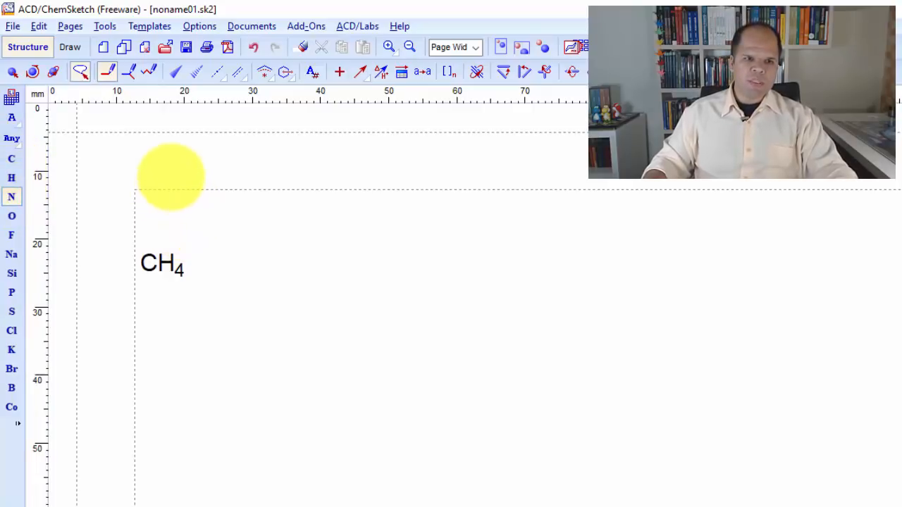
{"action": "left_click", "coordinate": [172, 176]}
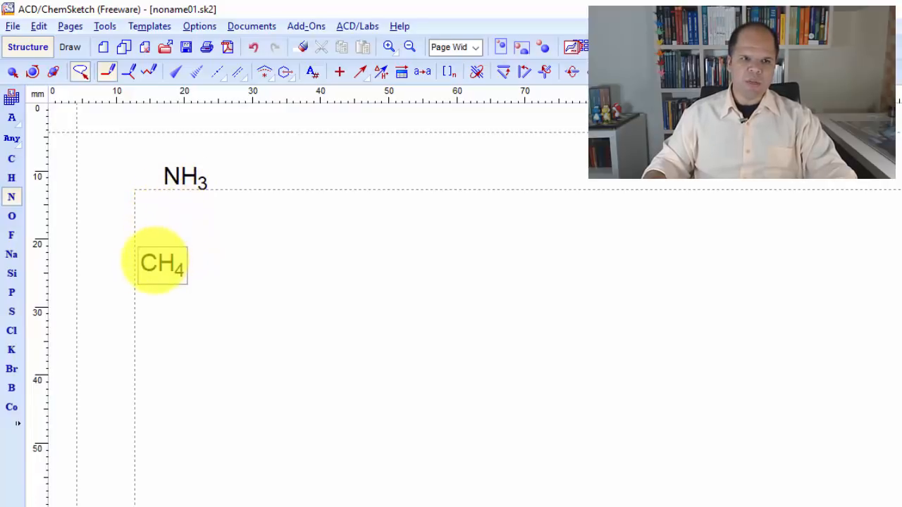
{"action": "left_click_drag", "start_coordinate": [149, 260], "coordinate": [162, 224]}
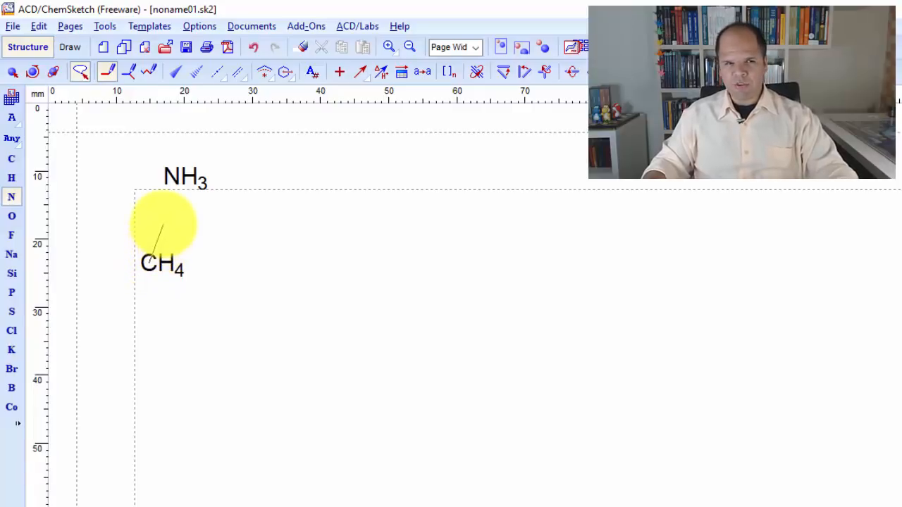
{"action": "mouse_move", "coordinate": [164, 220]}
{"action": "left_mouse_down"}
{"action": "mouse_move", "coordinate": [115, 191]}
{"action": "mouse_move", "coordinate": [209, 218]}
{"action": "mouse_move", "coordinate": [185, 209]}
{"action": "mouse_move", "coordinate": [139, 217]}
{"action": "mouse_move", "coordinate": [169, 182]}
{"action": "left_mouse_up"}
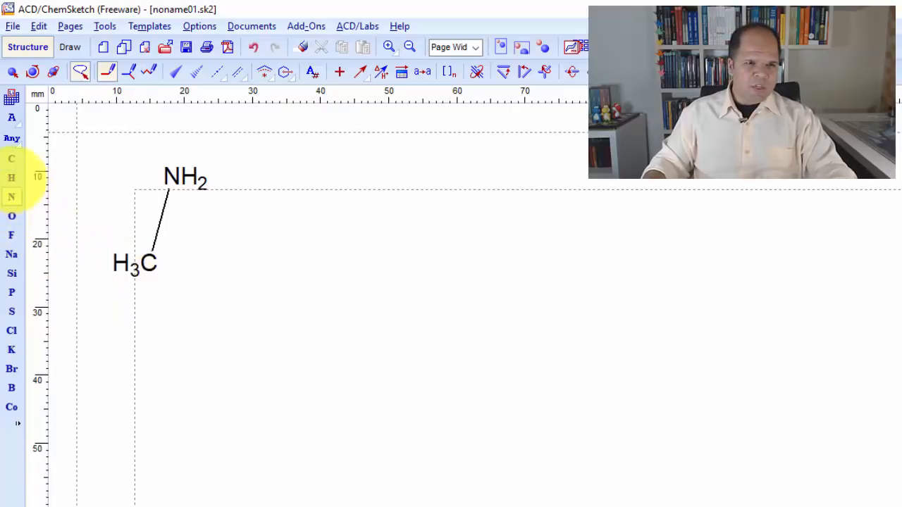
- Place an oxygen atom below the carbon and connect it to that carbon with a single bond
{"action": "left_click", "coordinate": [11, 215]}
{"action": "left_click", "coordinate": [204, 303]}
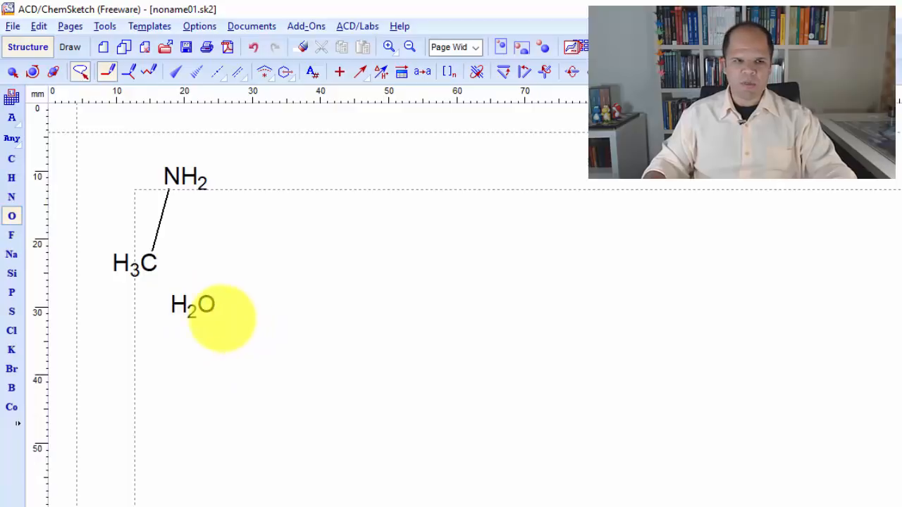
{"action": "left_click_drag", "start_coordinate": [205, 303], "coordinate": [149, 262]}
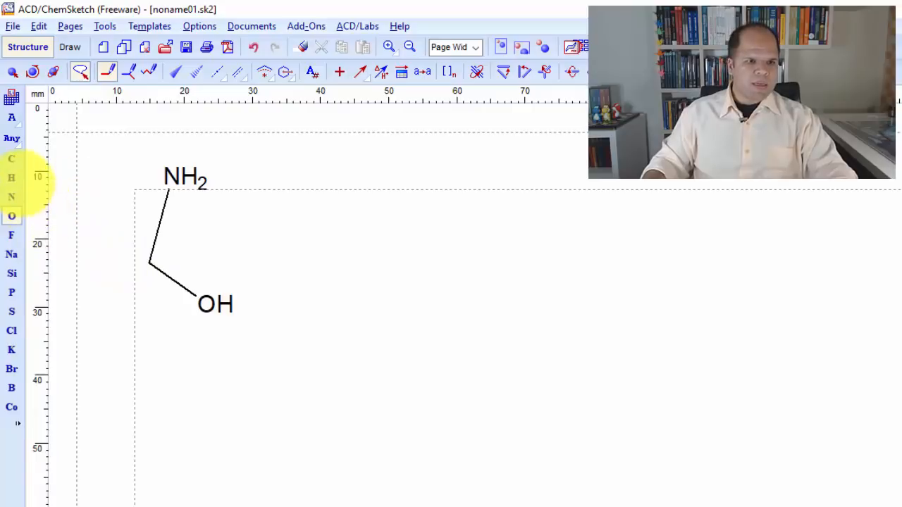
- Attach a methyl group to the central carbon and extend the oxygen with a two-carbon chain
{"action": "left_click", "coordinate": [11, 159]}
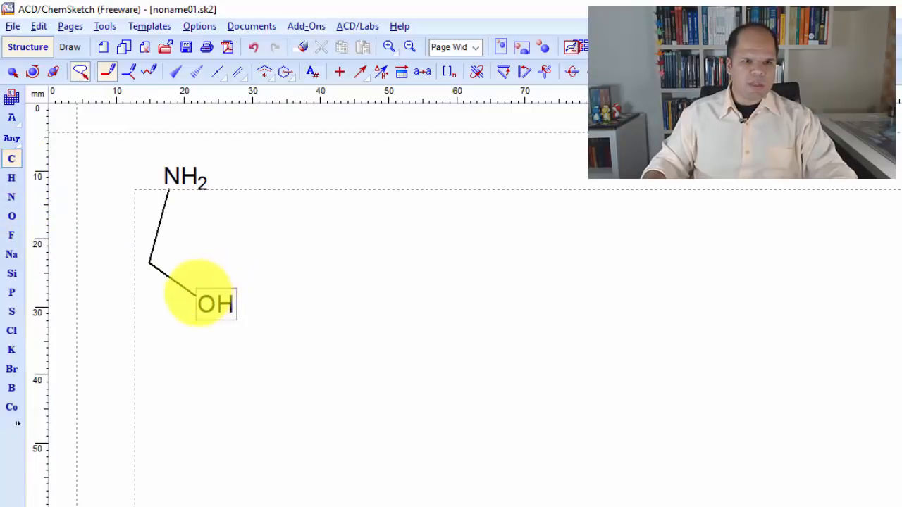
{"action": "left_click_drag", "start_coordinate": [145, 264], "coordinate": [106, 296]}
{"action": "left_click_drag", "start_coordinate": [227, 298], "coordinate": [335, 317]}
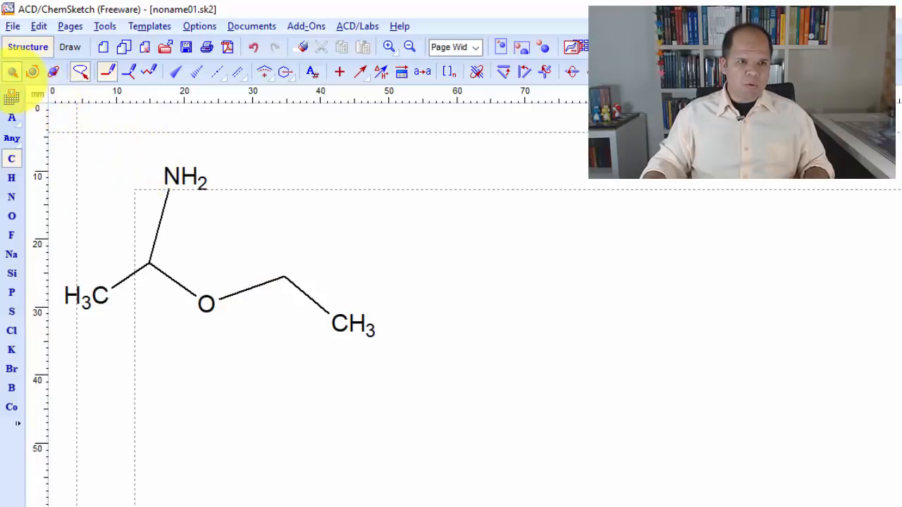
- Move the NH2, the ethyl chain's CH3 and its CH2 into better positions, and clean the structure
{"action": "left_click", "coordinate": [12, 72]}
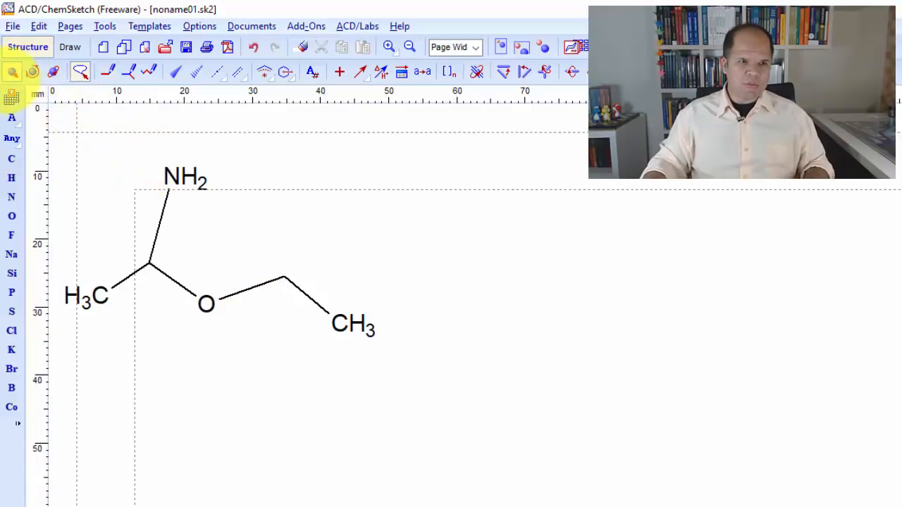
{"action": "left_click_drag", "start_coordinate": [180, 176], "coordinate": [151, 182]}
{"action": "left_click_drag", "start_coordinate": [343, 322], "coordinate": [344, 289]}
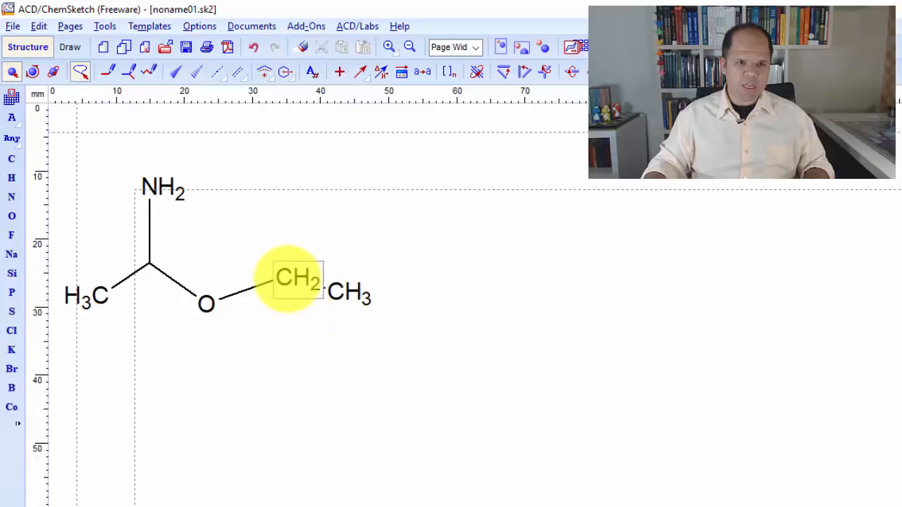
{"action": "left_click_drag", "start_coordinate": [285, 276], "coordinate": [278, 255]}
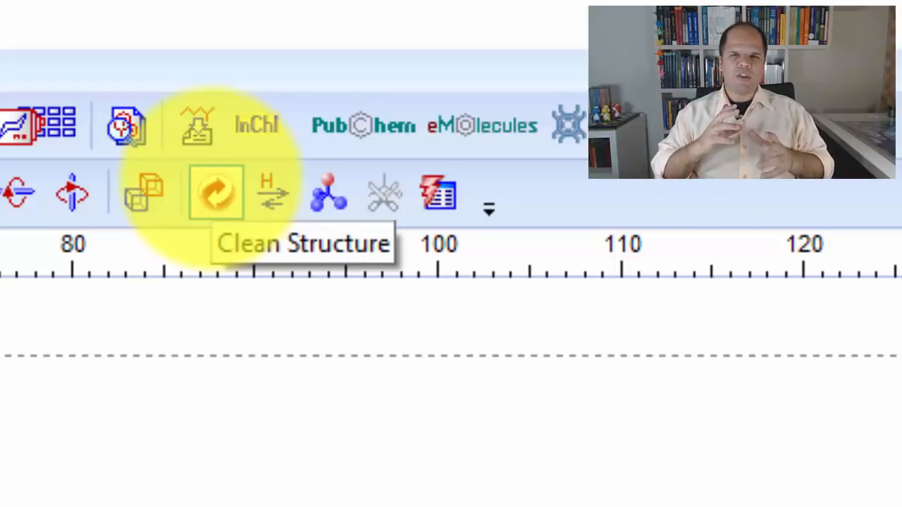
{"action": "left_click", "coordinate": [215, 193]}
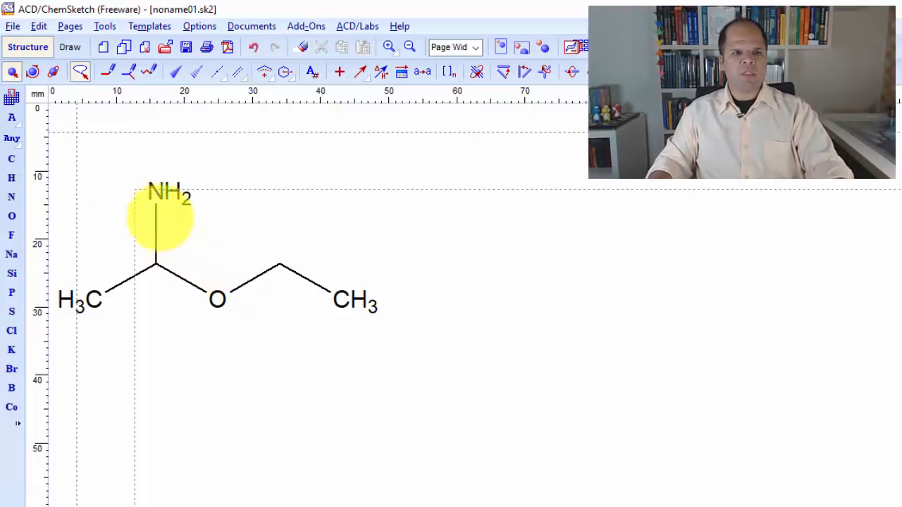
- Select the whole molecule, open its properties and apply the display of all carbon labels
{"action": "mouse_move", "coordinate": [149, 157]}
{"action": "left_mouse_down"}
{"action": "mouse_move", "coordinate": [51, 240]}
{"action": "mouse_move", "coordinate": [67, 331]}
{"action": "mouse_move", "coordinate": [197, 395]}
{"action": "mouse_move", "coordinate": [317, 419]}
{"action": "mouse_move", "coordinate": [421, 367]}
{"action": "mouse_move", "coordinate": [357, 185]}
{"action": "mouse_move", "coordinate": [254, 148]}
{"action": "left_mouse_up"}
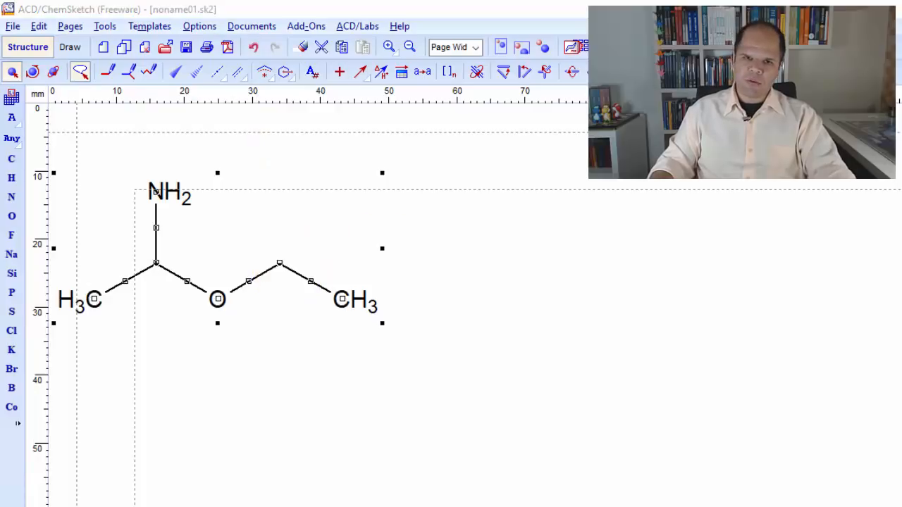
{"action": "key", "text": "ctrl+shift+p"}
{"action": "left_click_drag", "start_coordinate": [644, 130], "coordinate": [529, 129]}
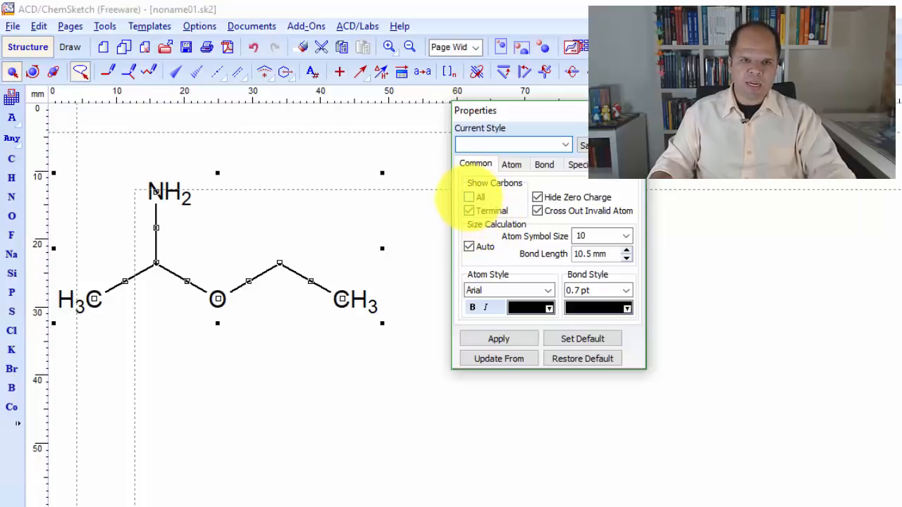
{"action": "left_click", "coordinate": [468, 197]}
{"action": "left_click", "coordinate": [515, 341]}
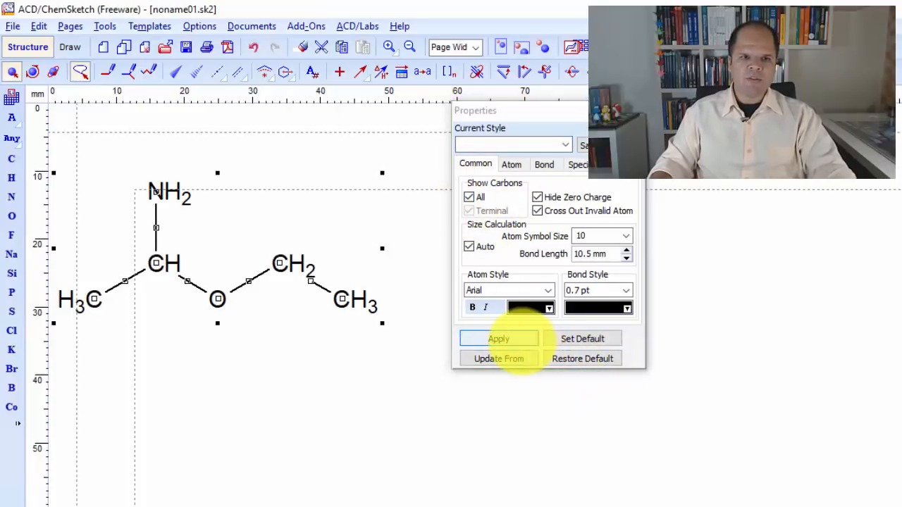
{"action": "left_click", "coordinate": [131, 141]}
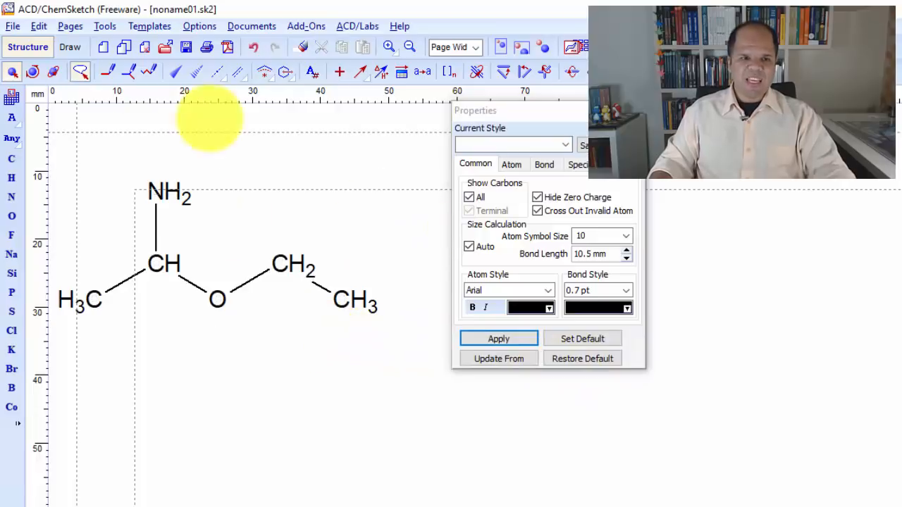
- Turn off both the All and Terminal carbon labels for the whole molecule and apply the change
{"action": "mouse_move", "coordinate": [194, 142]}
{"action": "left_mouse_down"}
{"action": "mouse_move", "coordinate": [218, 165]}
{"action": "mouse_move", "coordinate": [380, 246]}
{"action": "mouse_move", "coordinate": [346, 385]}
{"action": "mouse_move", "coordinate": [79, 364]}
{"action": "mouse_move", "coordinate": [50, 226]}
{"action": "mouse_move", "coordinate": [141, 137]}
{"action": "mouse_move", "coordinate": [169, 140]}
{"action": "left_mouse_up"}
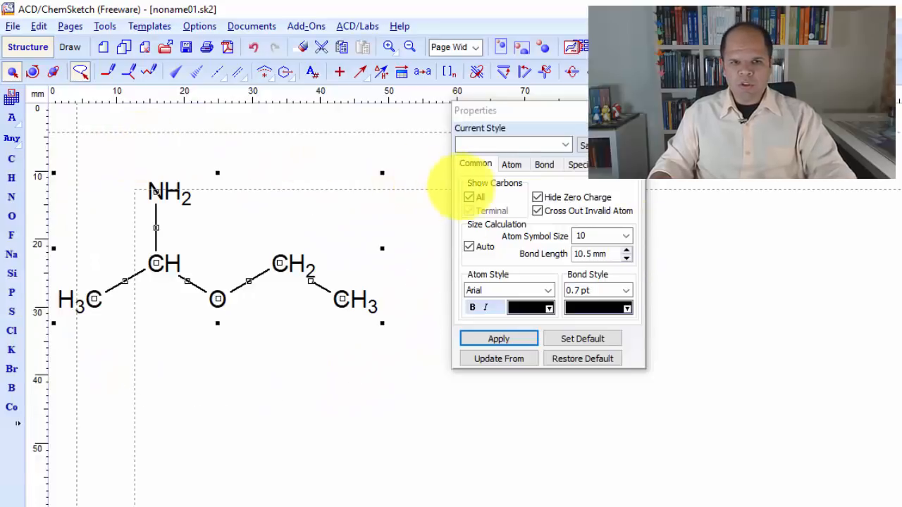
{"action": "left_click", "coordinate": [462, 199]}
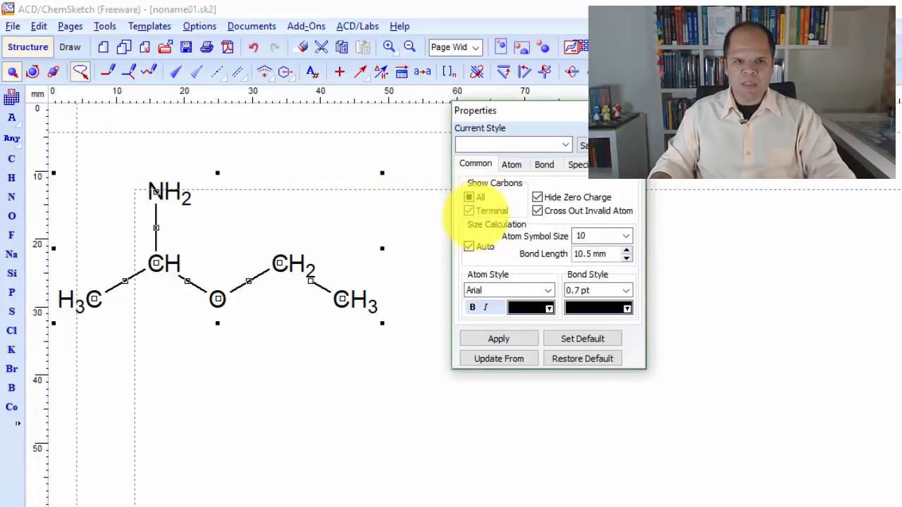
{"action": "left_click", "coordinate": [514, 341]}
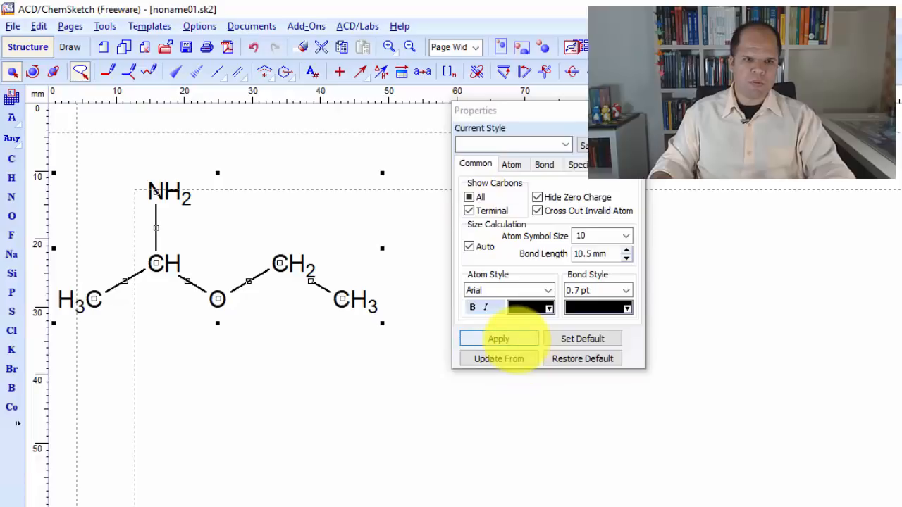
{"action": "left_click", "coordinate": [468, 198]}
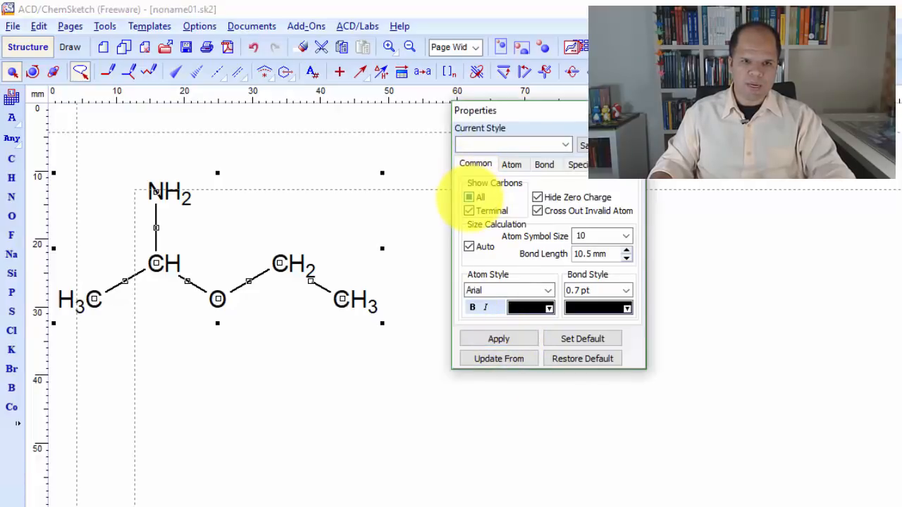
{"action": "left_click", "coordinate": [496, 339]}
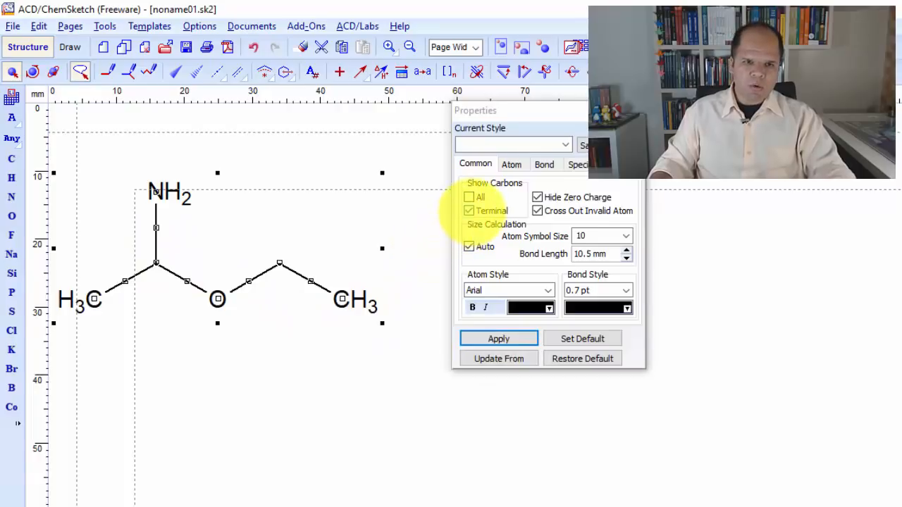
{"action": "left_click", "coordinate": [469, 211]}
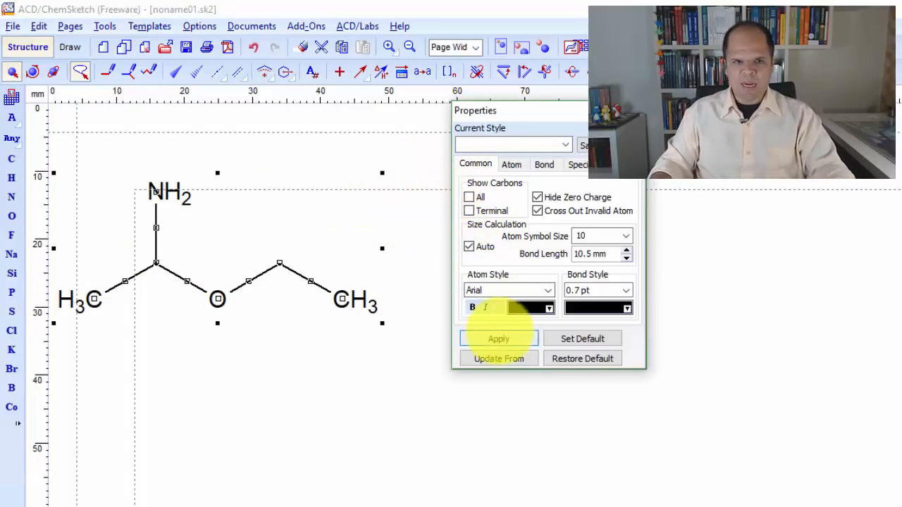
{"action": "left_click", "coordinate": [496, 338]}
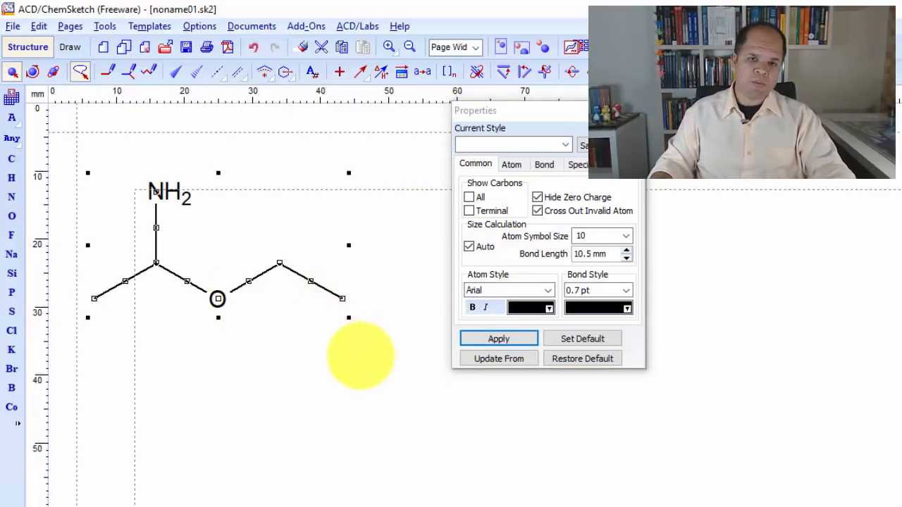
- Change the colour of the oxygen atom symbol to red and apply it
{"action": "left_click", "coordinate": [512, 165]}
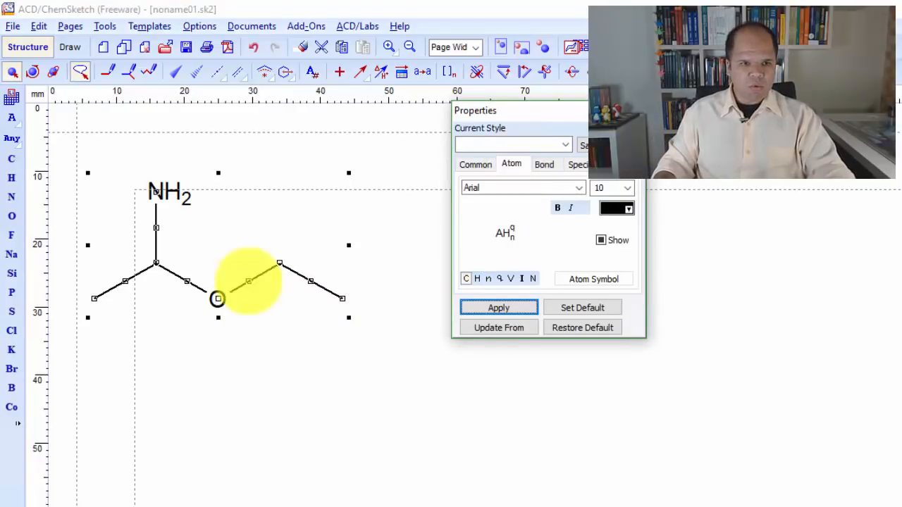
{"action": "left_click", "coordinate": [386, 245]}
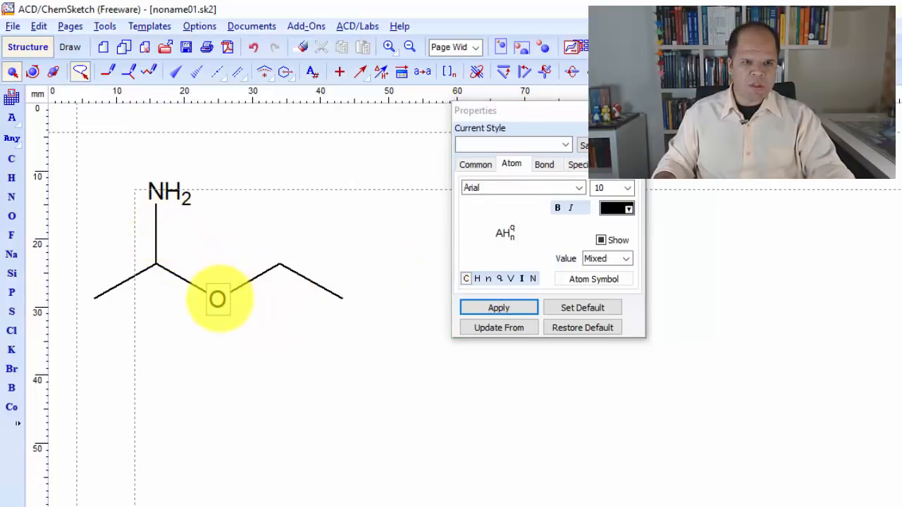
{"action": "left_click", "coordinate": [217, 299]}
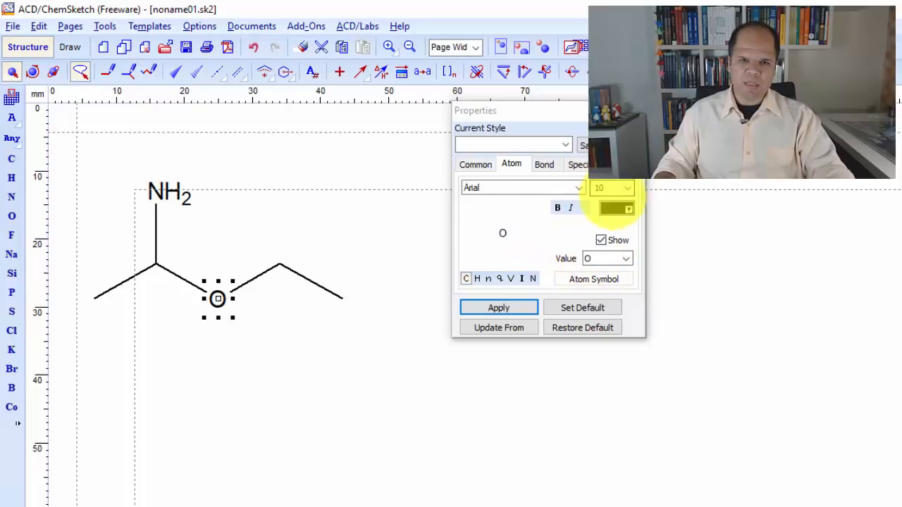
{"action": "left_click", "coordinate": [620, 208]}
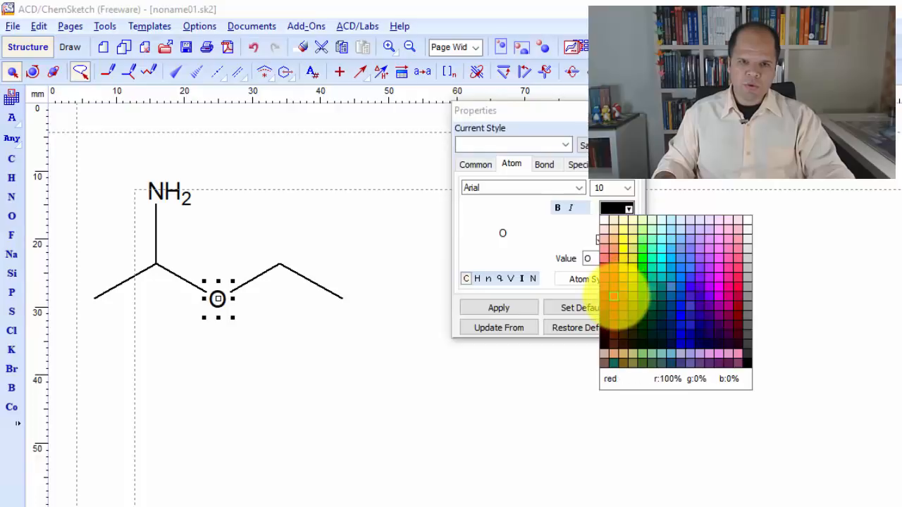
{"action": "left_click", "coordinate": [618, 294]}
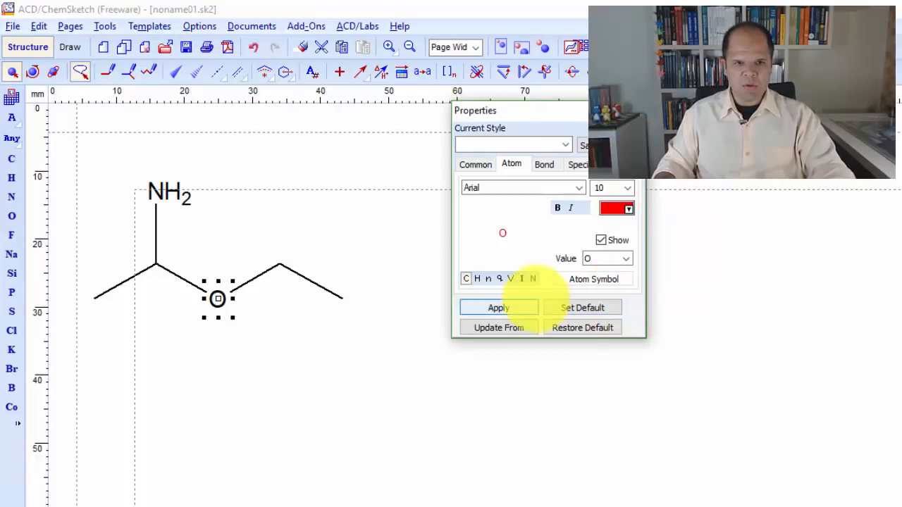
{"action": "left_click", "coordinate": [510, 308]}
{"action": "left_click", "coordinate": [342, 331]}
{"action": "left_click", "coordinate": [216, 308]}
{"action": "left_click", "coordinate": [248, 362]}
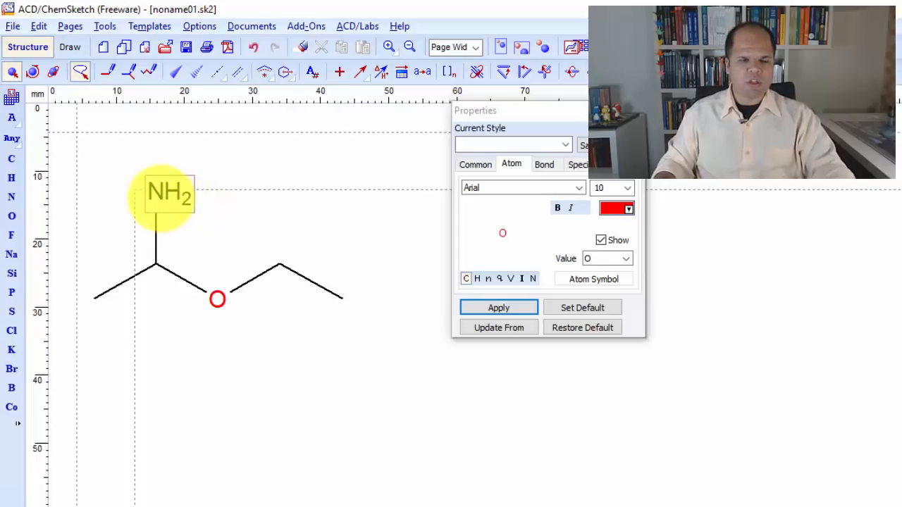
- Change the colour of the entire NH2 label, including its hydrogens and index, to blue and apply it
{"action": "left_click", "coordinate": [156, 194]}
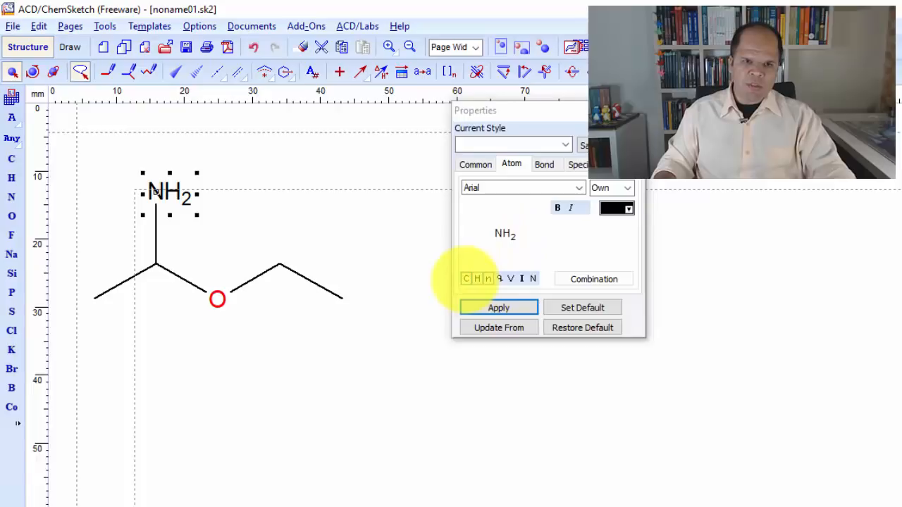
{"action": "left_click", "coordinate": [466, 278]}
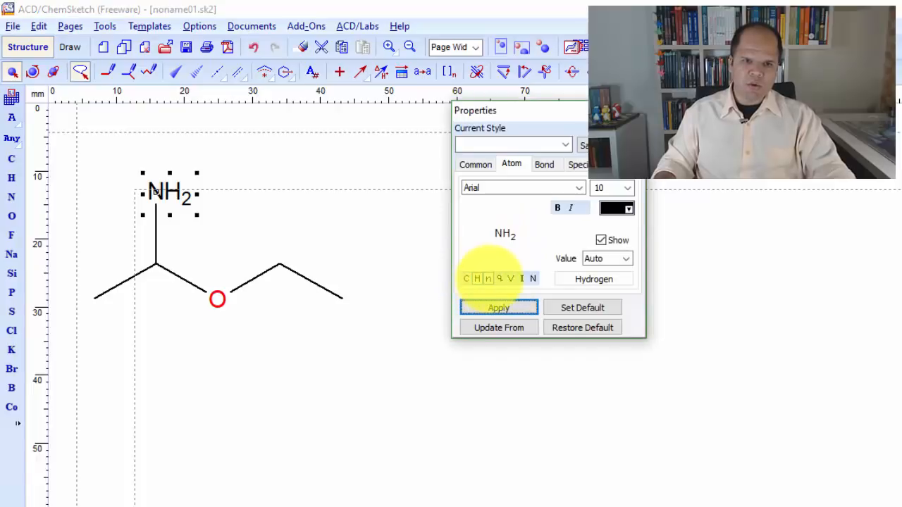
{"action": "left_click", "coordinate": [488, 278]}
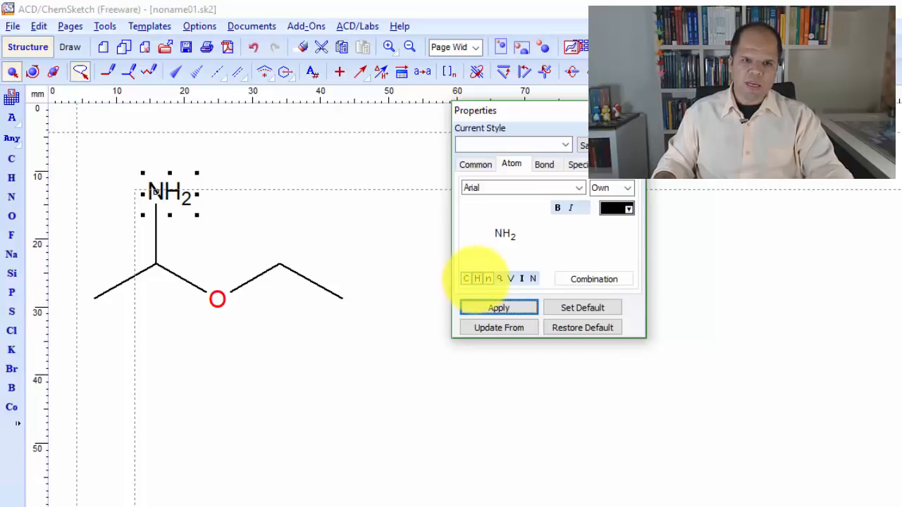
{"action": "left_click", "coordinate": [620, 208]}
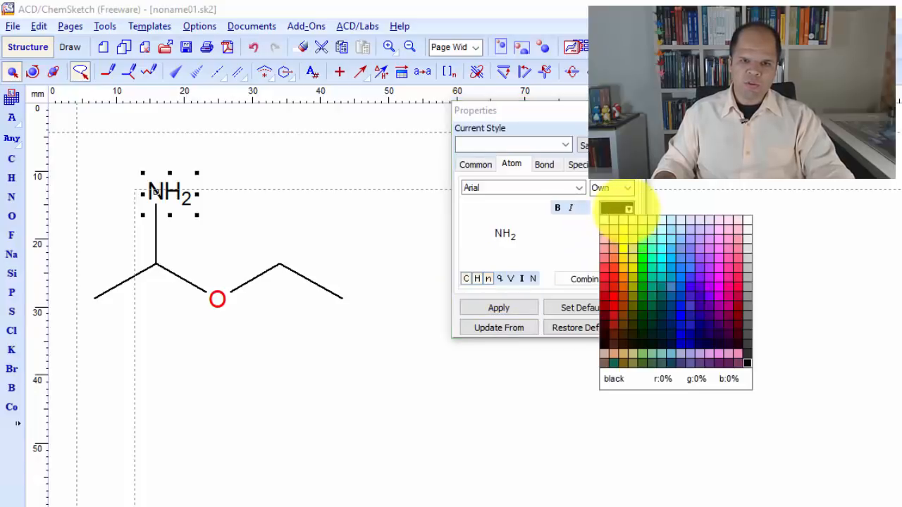
{"action": "left_click", "coordinate": [680, 317]}
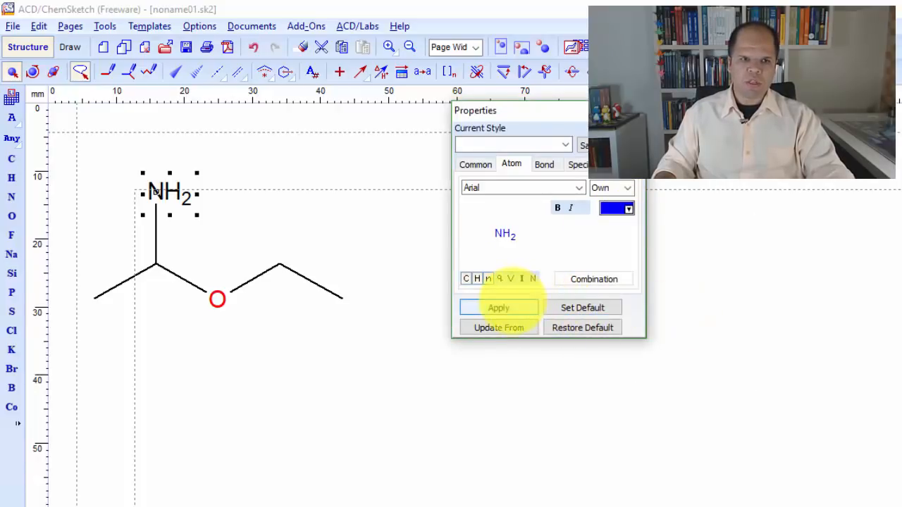
{"action": "left_click", "coordinate": [498, 307]}
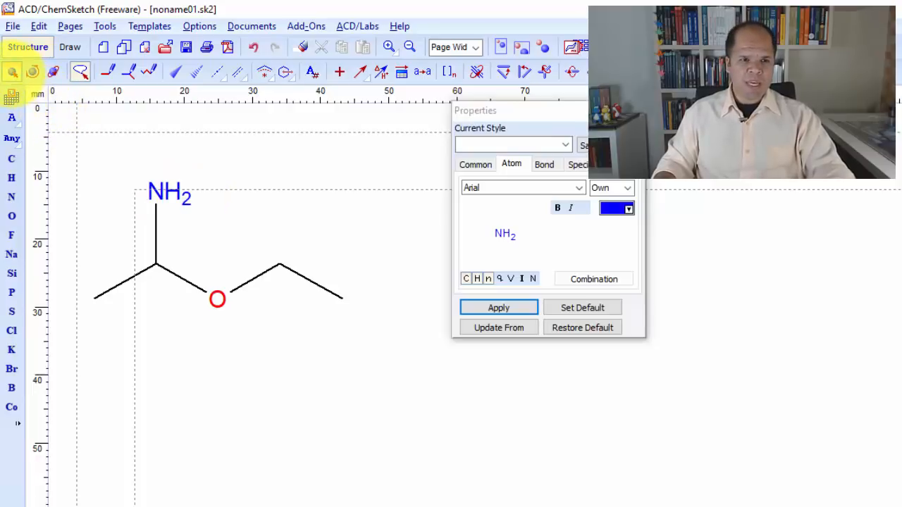
- Select the whole molecule and set its single bonds' line thickness to min, applying the change
{"action": "mouse_move", "coordinate": [179, 153]}
{"action": "left_mouse_down"}
{"action": "mouse_move", "coordinate": [66, 242]}
{"action": "mouse_move", "coordinate": [91, 346]}
{"action": "mouse_move", "coordinate": [316, 374]}
{"action": "mouse_move", "coordinate": [365, 258]}
{"action": "mouse_move", "coordinate": [301, 181]}
{"action": "mouse_move", "coordinate": [232, 161]}
{"action": "left_mouse_up"}
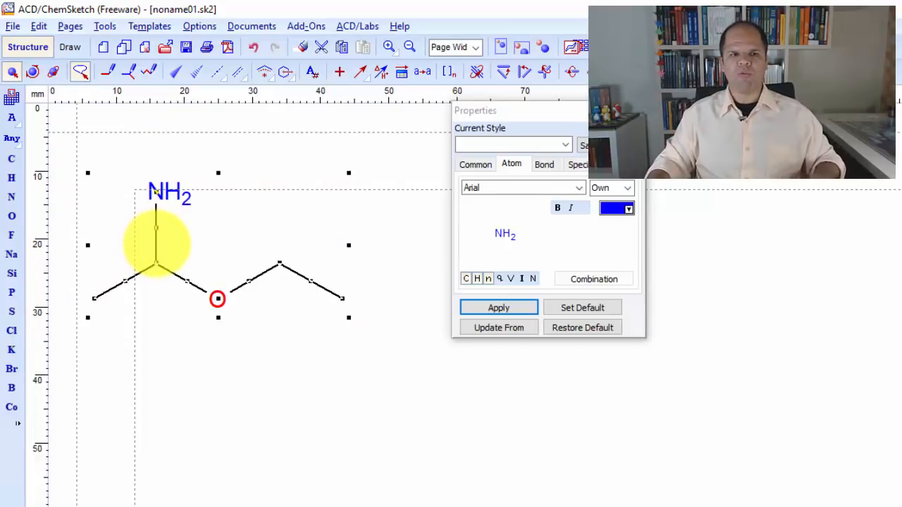
{"action": "left_click", "coordinate": [257, 278]}
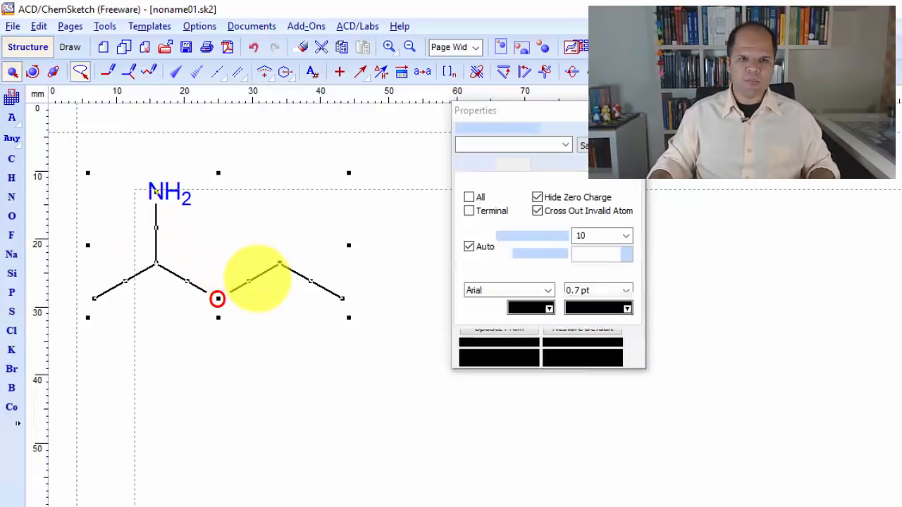
{"action": "left_click", "coordinate": [542, 164]}
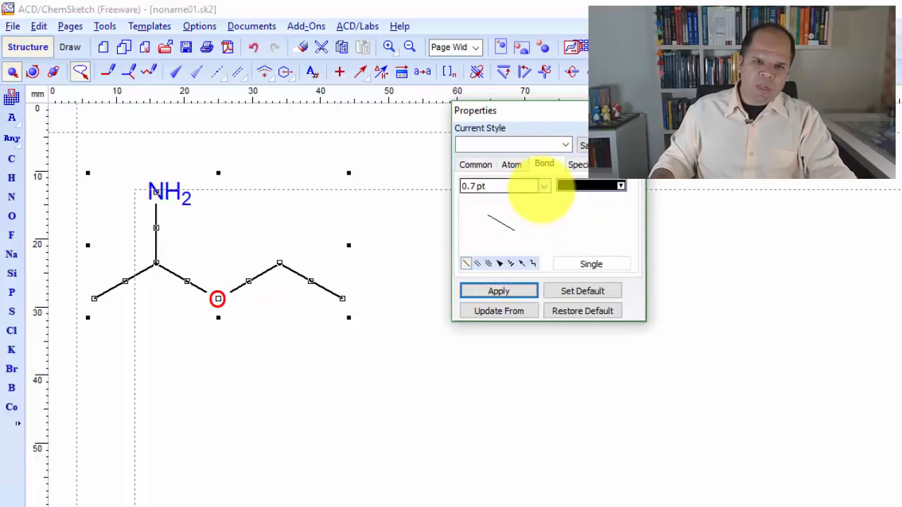
{"action": "left_click", "coordinate": [542, 187]}
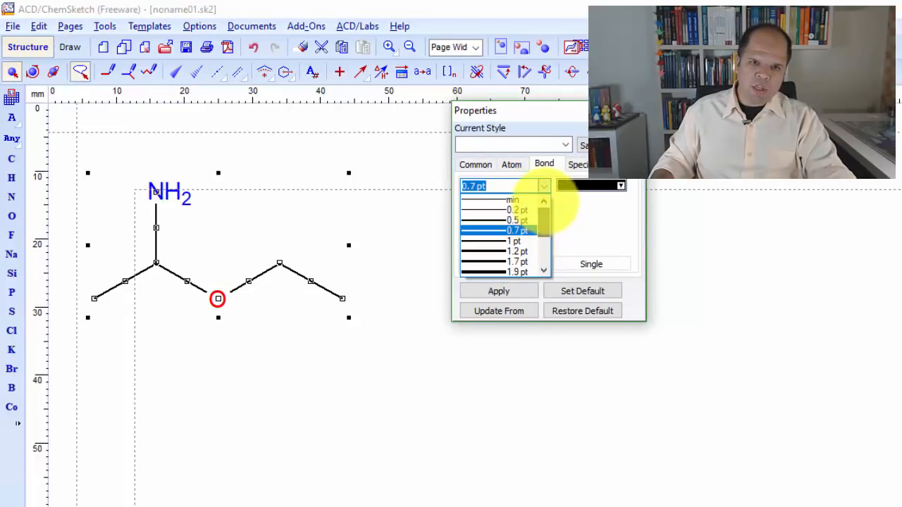
{"action": "left_click", "coordinate": [518, 200]}
{"action": "left_click", "coordinate": [503, 291]}
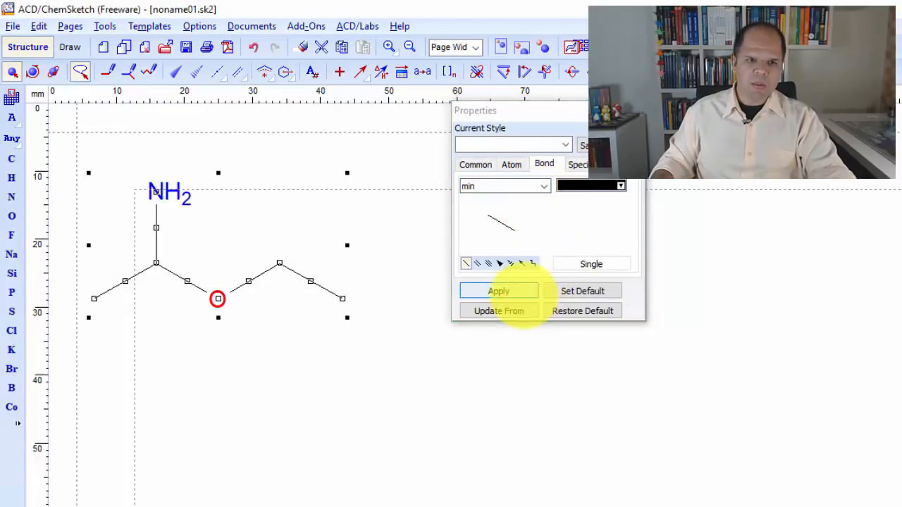
{"action": "left_click", "coordinate": [156, 345]}
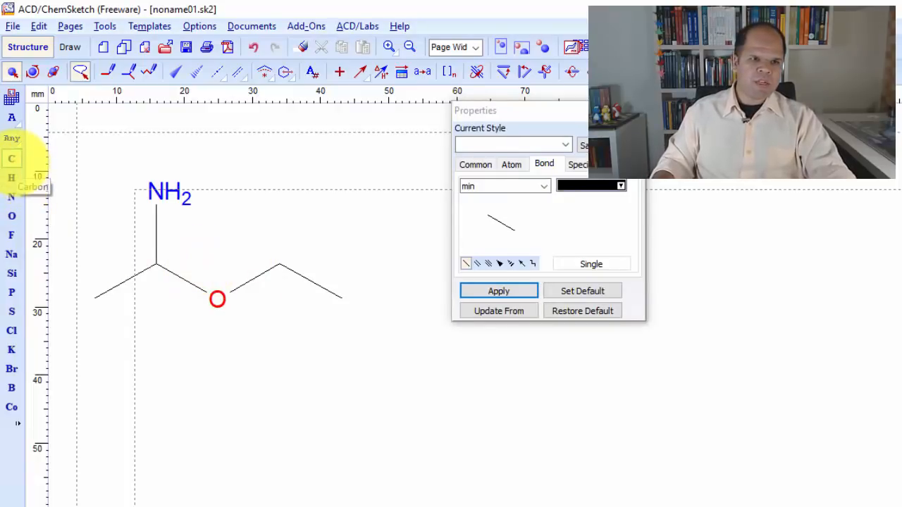
- Convert the end bond of the ethyl chain to a double bond and apply a line thickness of min to it
{"action": "left_click", "coordinate": [11, 159]}
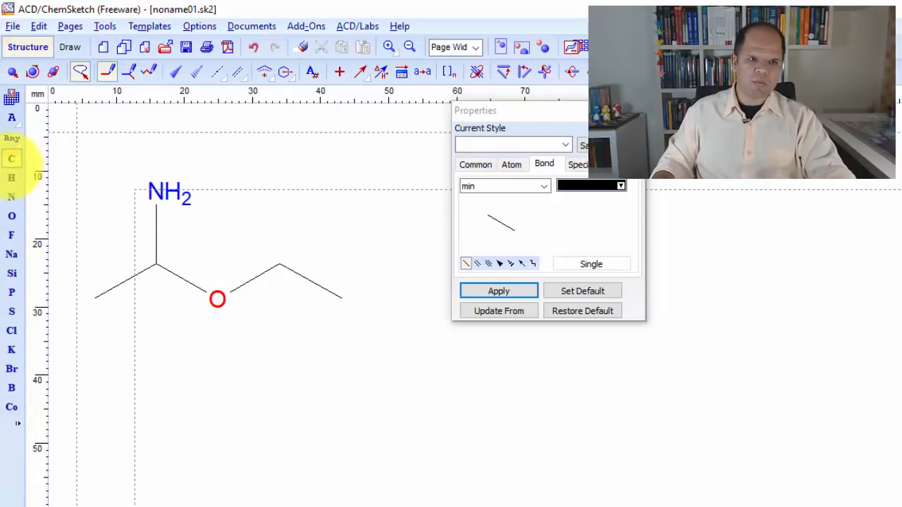
{"action": "mouse_move", "coordinate": [283, 264]}
{"action": "left_mouse_down"}
{"action": "mouse_move", "coordinate": [287, 301]}
{"action": "mouse_move", "coordinate": [282, 268]}
{"action": "mouse_move", "coordinate": [294, 301]}
{"action": "mouse_move", "coordinate": [343, 301]}
{"action": "left_mouse_up"}
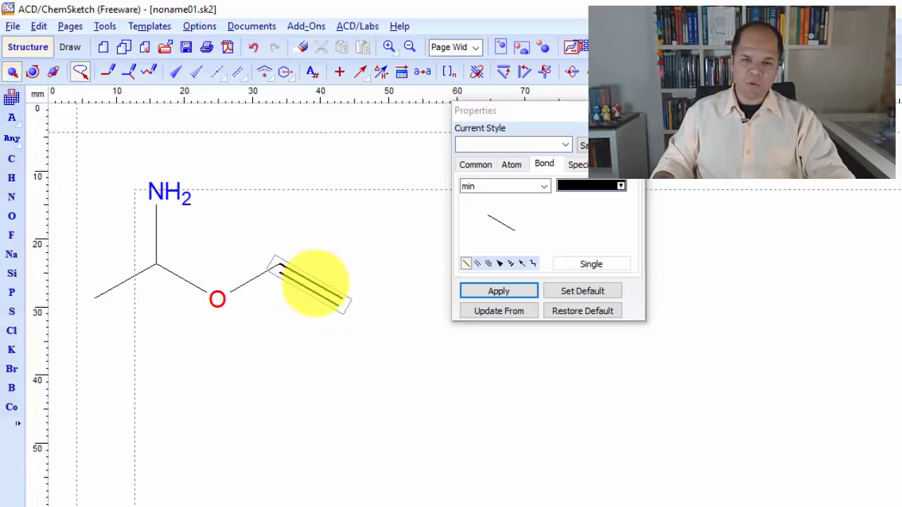
{"action": "left_click", "coordinate": [314, 282]}
{"action": "left_click", "coordinate": [543, 186]}
{"action": "left_click_drag", "start_coordinate": [547, 227], "coordinate": [549, 206]}
{"action": "left_click", "coordinate": [521, 200]}
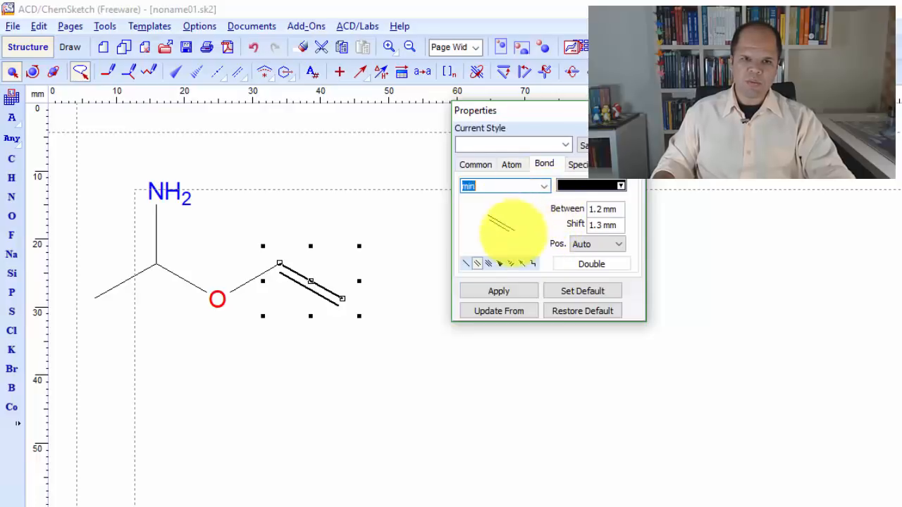
{"action": "left_click", "coordinate": [498, 290]}
{"action": "left_click", "coordinate": [124, 145]}
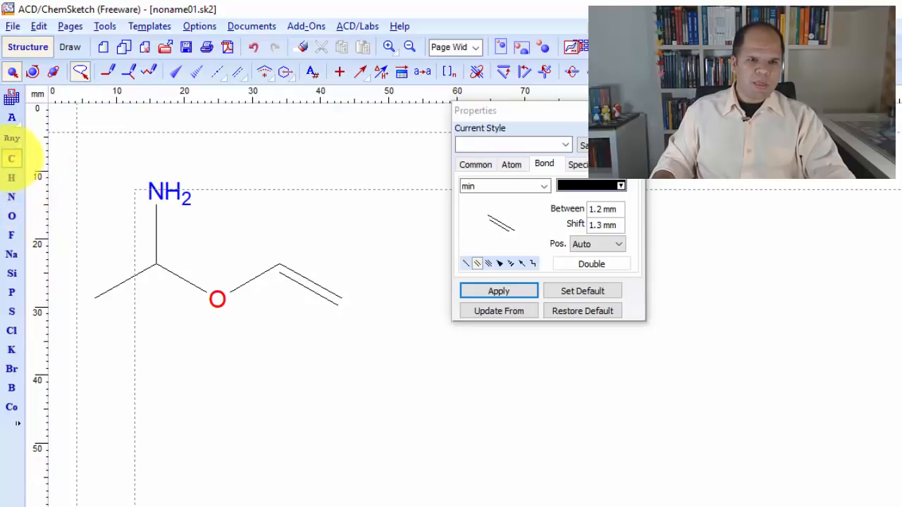
- Convert the double bond at the end of the ether chain into a triple bond with the Carbon tool
{"action": "left_click", "coordinate": [11, 158]}
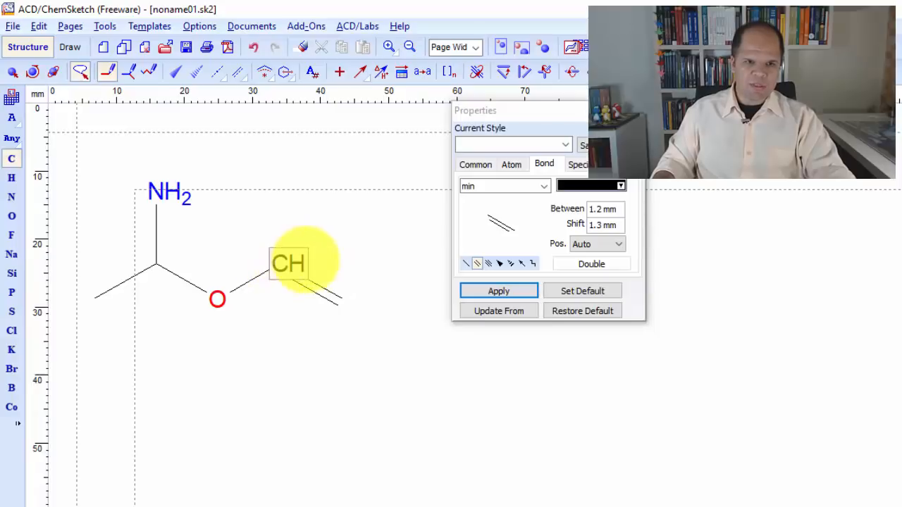
{"action": "left_click", "coordinate": [312, 283]}
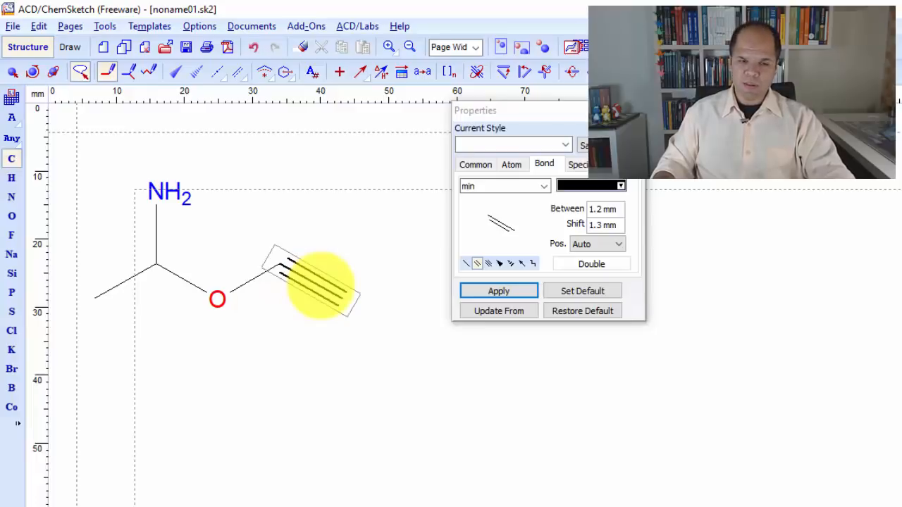
{"action": "left_click", "coordinate": [321, 285]}
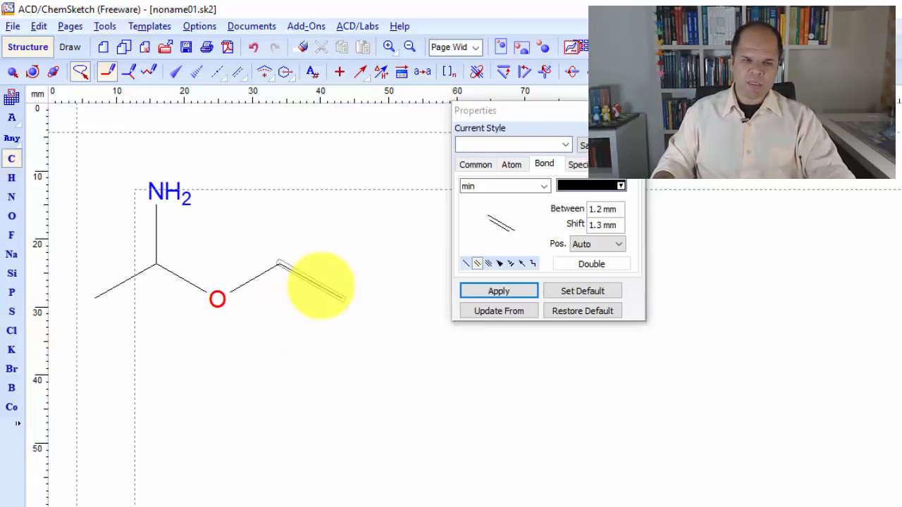
{"action": "left_click", "coordinate": [320, 285]}
- Apply a line thickness of min to the triple bond and clean the structure
{"action": "left_click", "coordinate": [11, 71]}
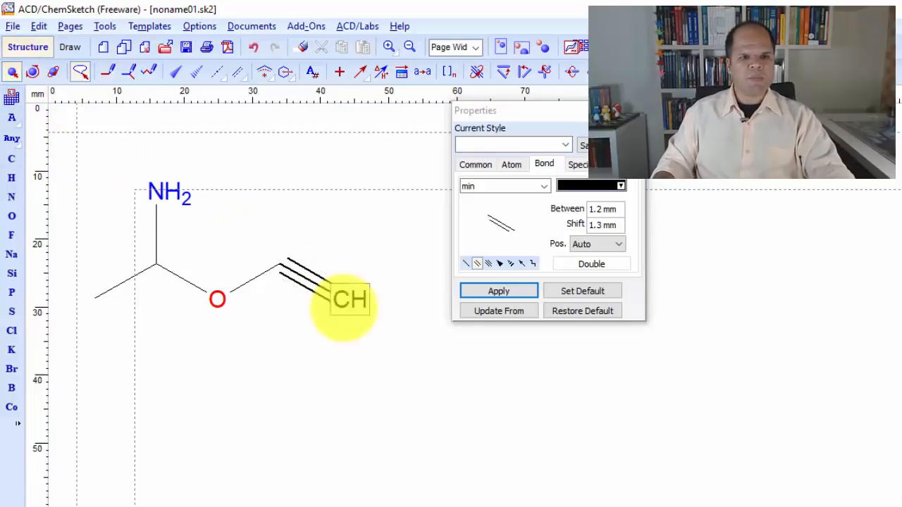
{"action": "left_click", "coordinate": [328, 288]}
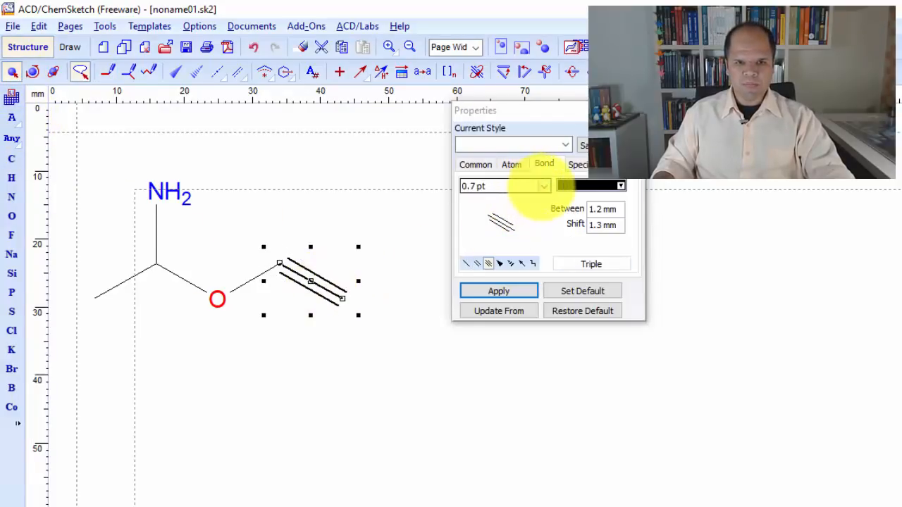
{"action": "left_click", "coordinate": [543, 186]}
{"action": "left_click", "coordinate": [535, 197]}
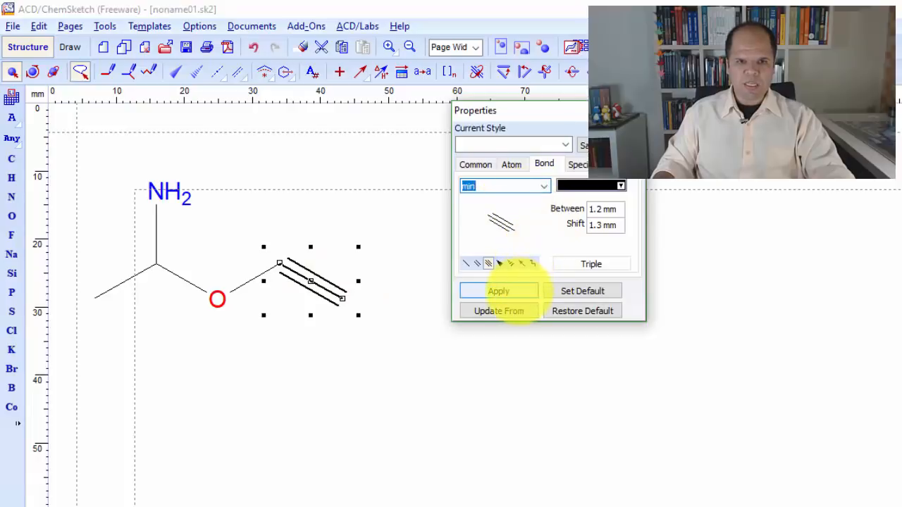
{"action": "left_click", "coordinate": [502, 291]}
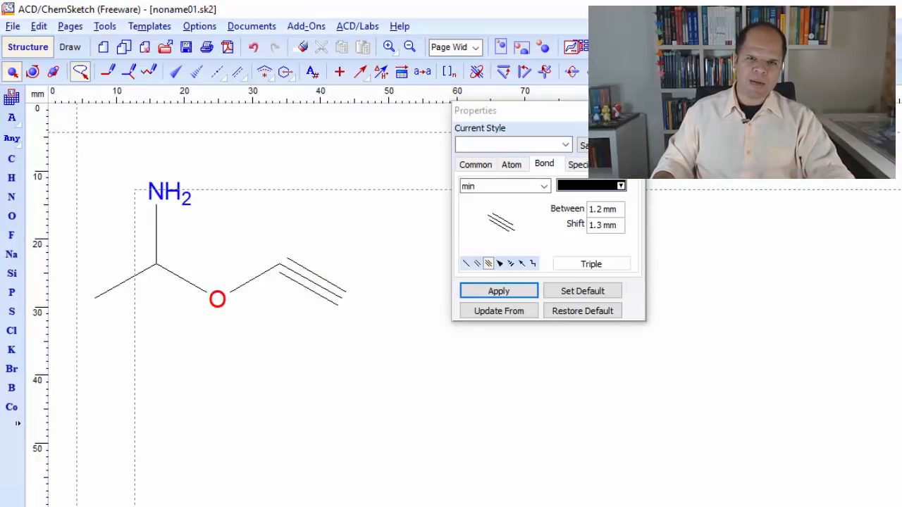
{"action": "key", "text": "F9"}
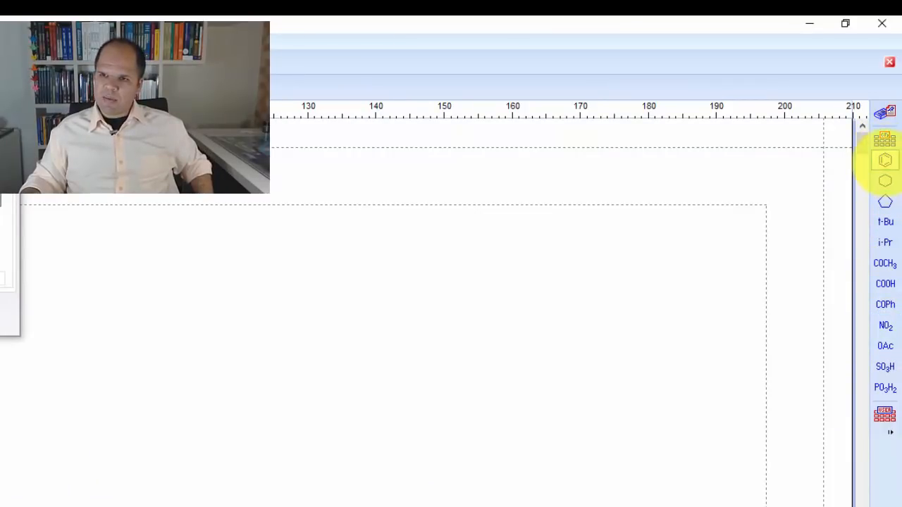
- Place a benzene ring on the page below the molecule and return to the selection tool
{"action": "left_click", "coordinate": [885, 161]}
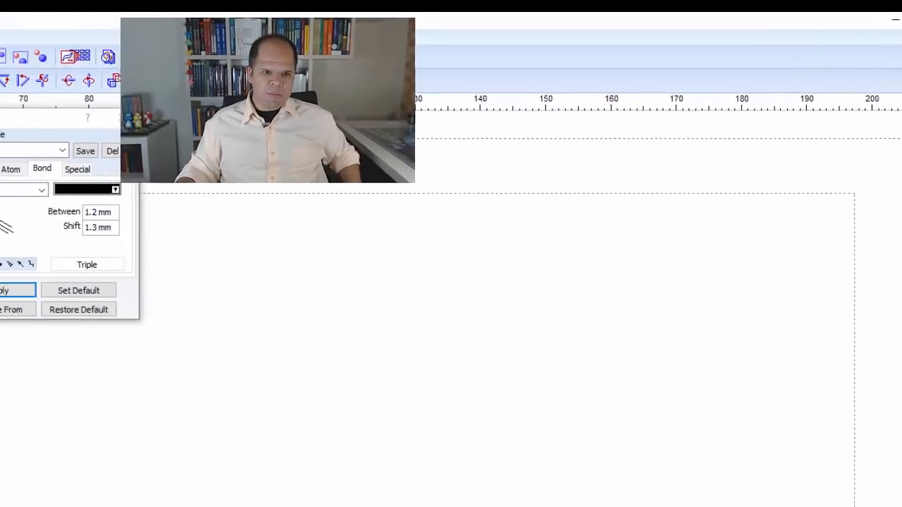
{"action": "left_click", "coordinate": [34, 416]}
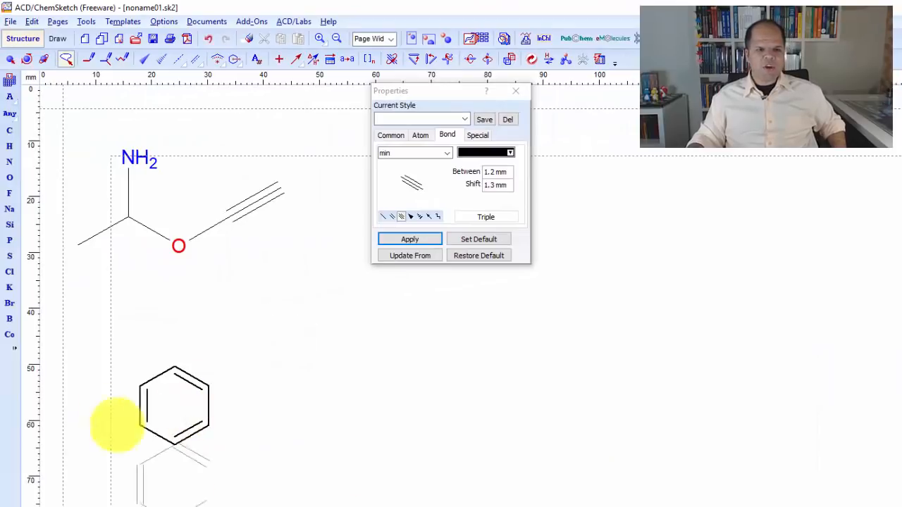
{"action": "left_click", "coordinate": [10, 60]}
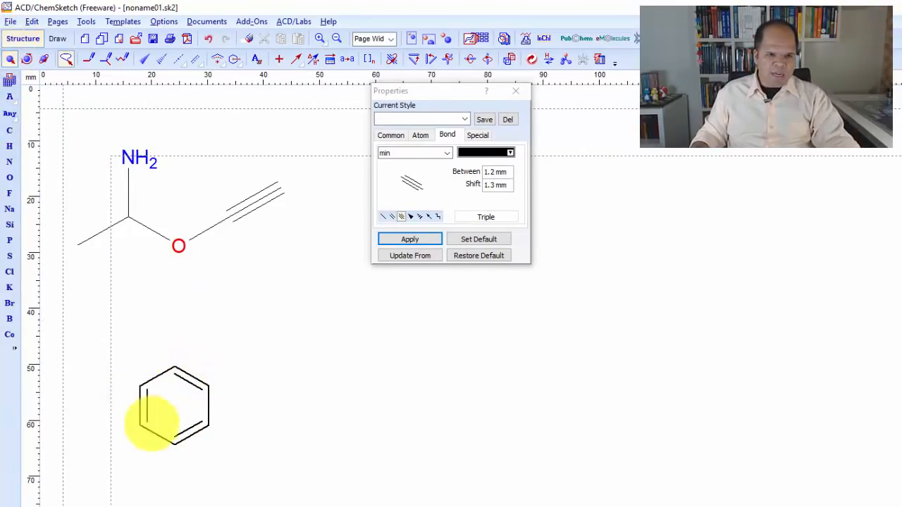
- Apply a dotted delocalization curve to the benzene ring and move its centre marker about 40 mm to the right
{"action": "mouse_move", "coordinate": [185, 343]}
{"action": "left_mouse_down"}
{"action": "mouse_move", "coordinate": [111, 403]}
{"action": "mouse_move", "coordinate": [181, 467]}
{"action": "mouse_move", "coordinate": [244, 387]}
{"action": "mouse_move", "coordinate": [226, 362]}
{"action": "mouse_move", "coordinate": [229, 338]}
{"action": "left_mouse_up"}
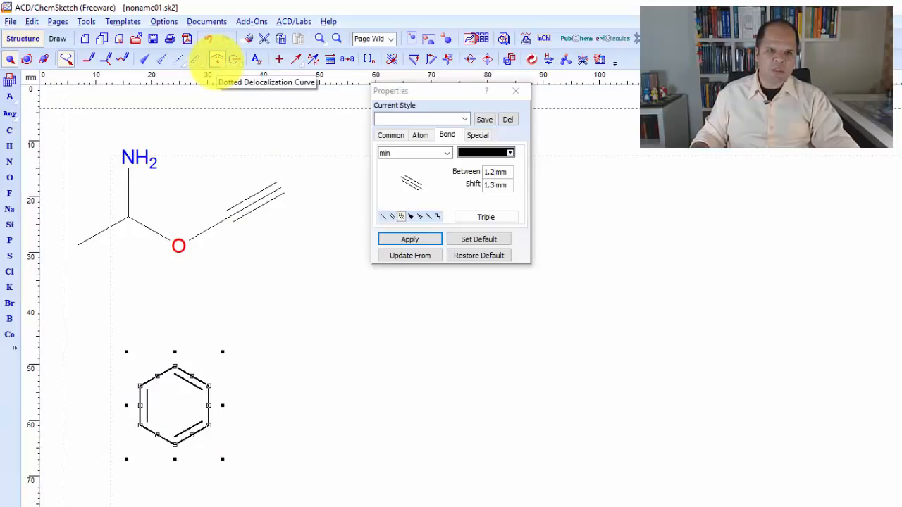
{"action": "left_click", "coordinate": [217, 59]}
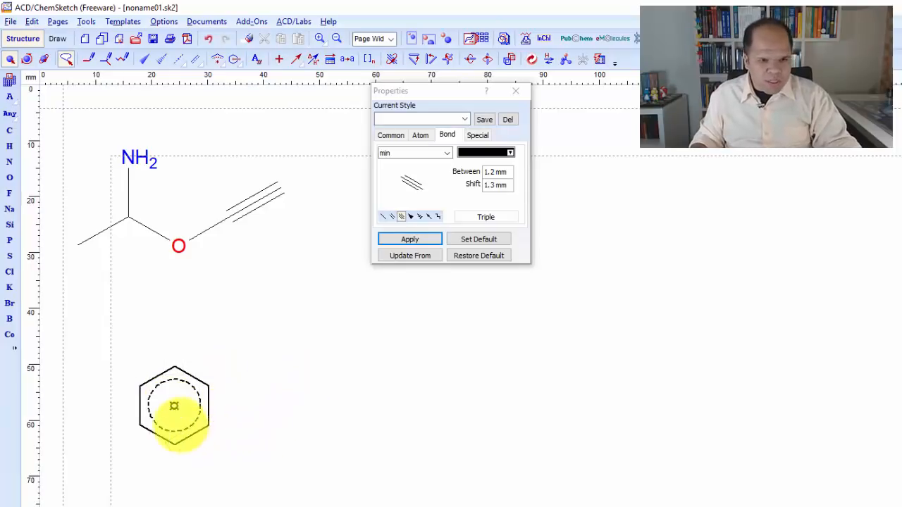
{"action": "left_click", "coordinate": [174, 405]}
{"action": "left_click_drag", "start_coordinate": [174, 406], "coordinate": [396, 406]}
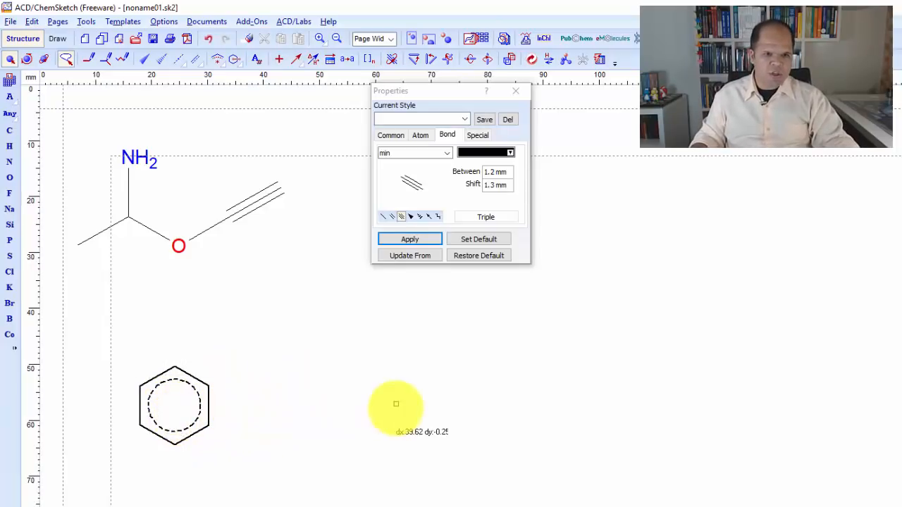
- Duplicate the delocalized benzene ring and place the copy above and to the right of the original
{"action": "left_click_drag", "start_coordinate": [223, 342], "coordinate": [145, 345]}
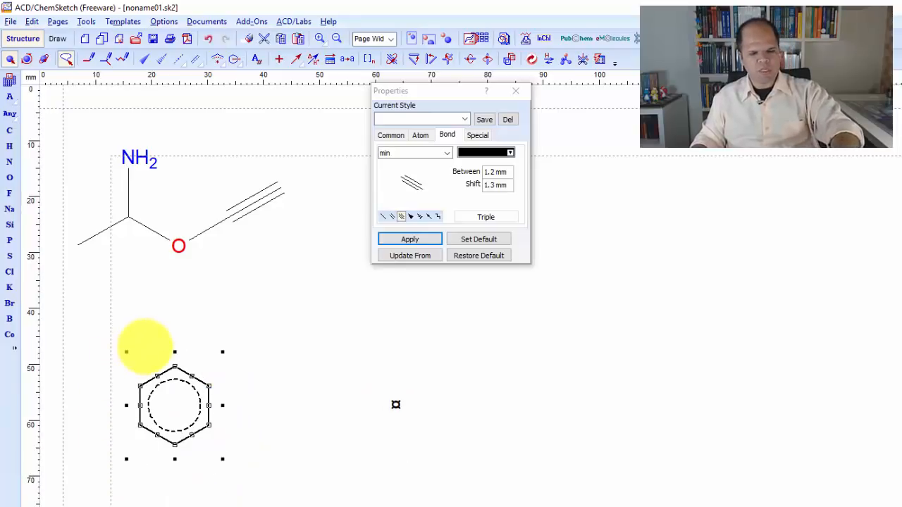
{"action": "key", "text": "ctrl+v"}
{"action": "left_click", "coordinate": [297, 287]}
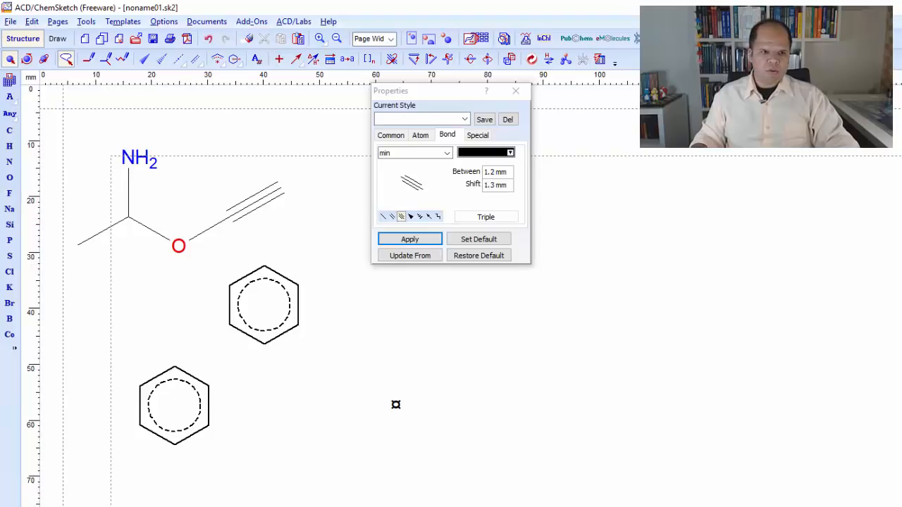
- Add a benzene ring with alternating double bonds below the ether molecule and attach a fluorine atom to its upper-right carbon
{"action": "left_click", "coordinate": [161, 296]}
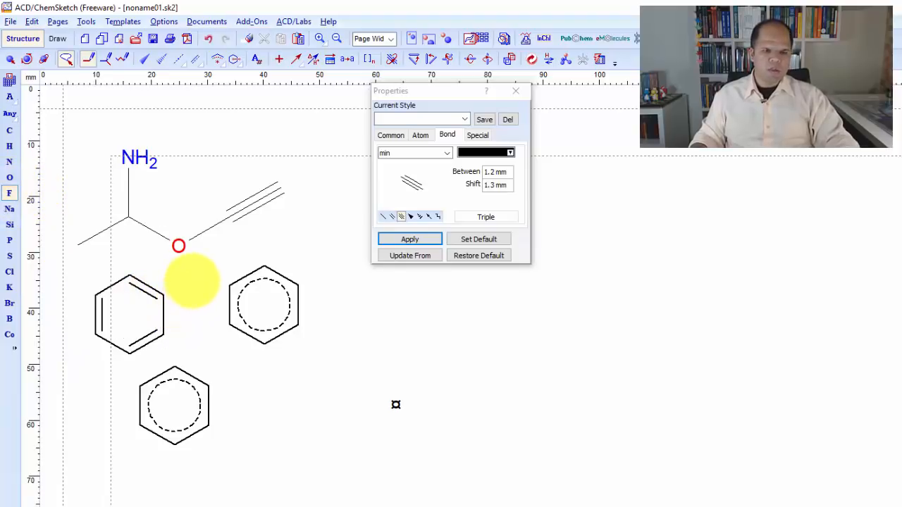
{"action": "left_click", "coordinate": [10, 193]}
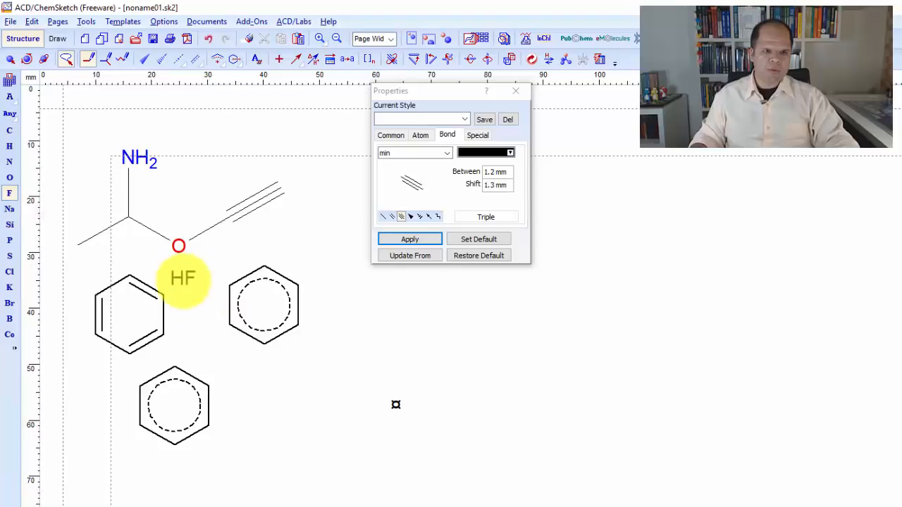
{"action": "left_click", "coordinate": [165, 291]}
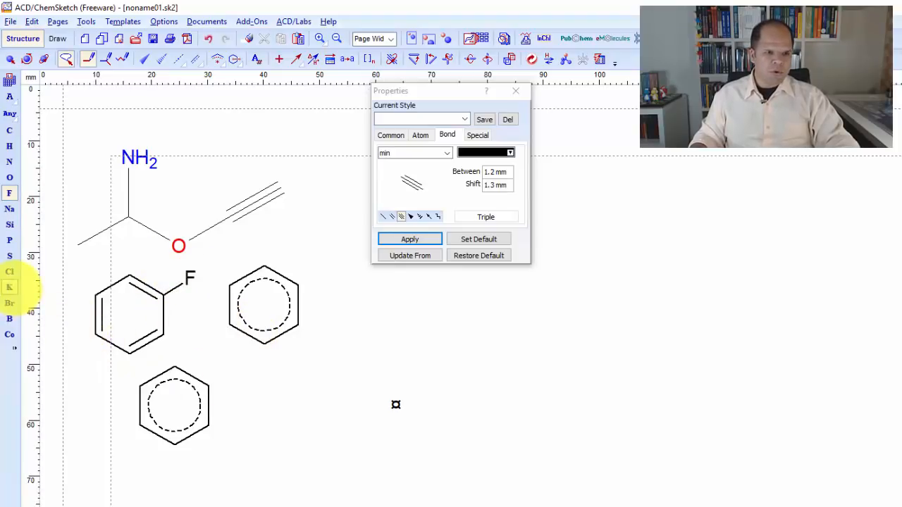
- Attach a chlorine atom to the fluorobenzene ring's lower-left carbon, opposite the fluorine, and clean up the structure's geometry
{"action": "left_click", "coordinate": [9, 271]}
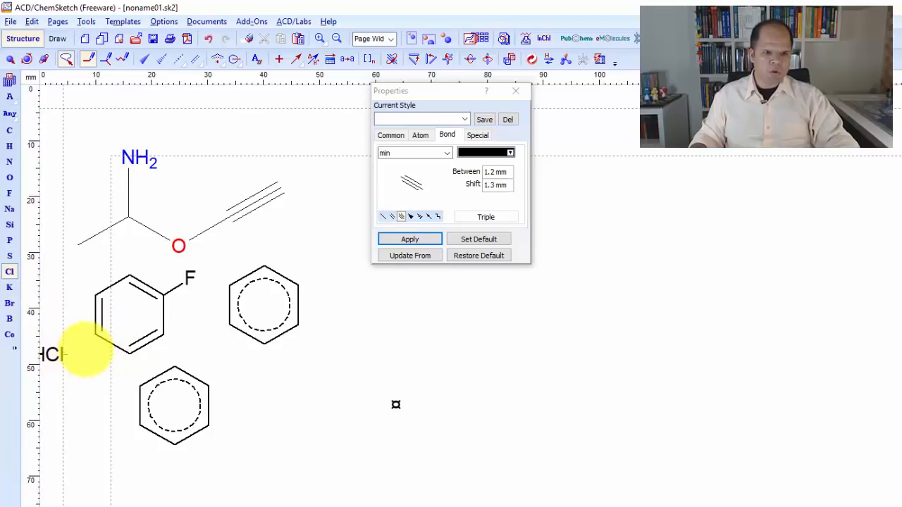
{"action": "left_click", "coordinate": [91, 335]}
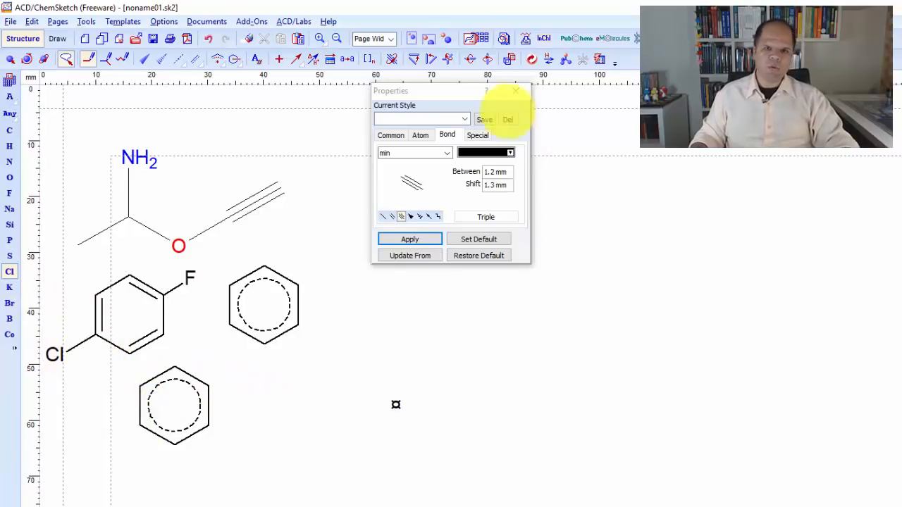
{"action": "left_click", "coordinate": [531, 60]}
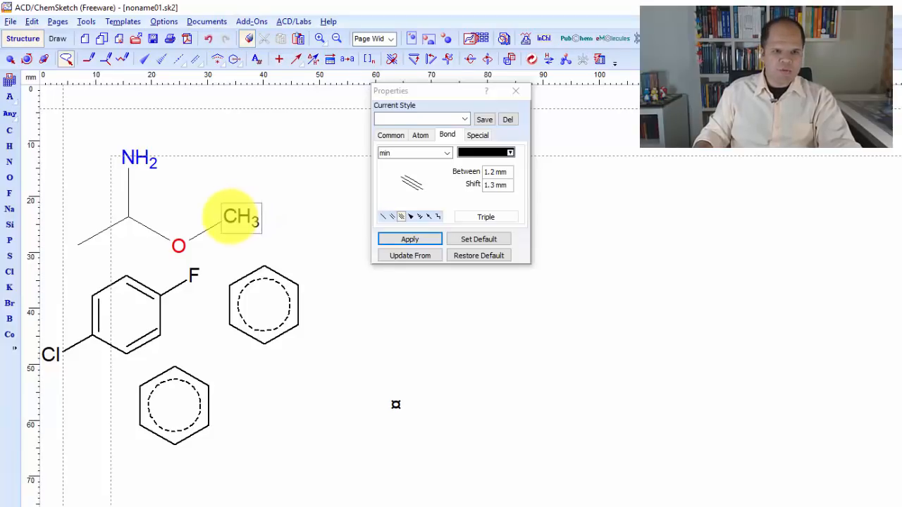
- Delete the amine-ether molecule, the halogenated benzene and both delocalized benzene rings, leaving the page empty
{"action": "left_click", "coordinate": [230, 217]}
{"action": "left_click", "coordinate": [179, 244]}
{"action": "left_click", "coordinate": [129, 217]}
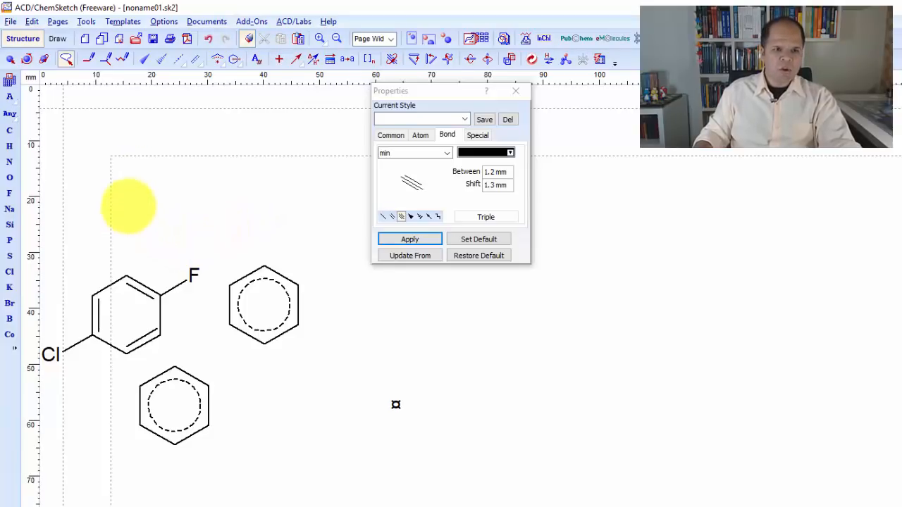
{"action": "left_click", "coordinate": [255, 305]}
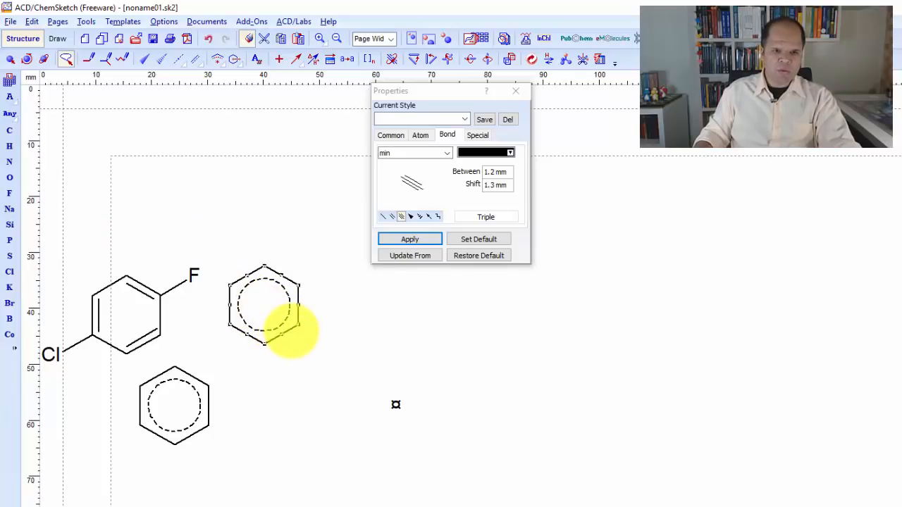
{"action": "key", "text": "Delete"}
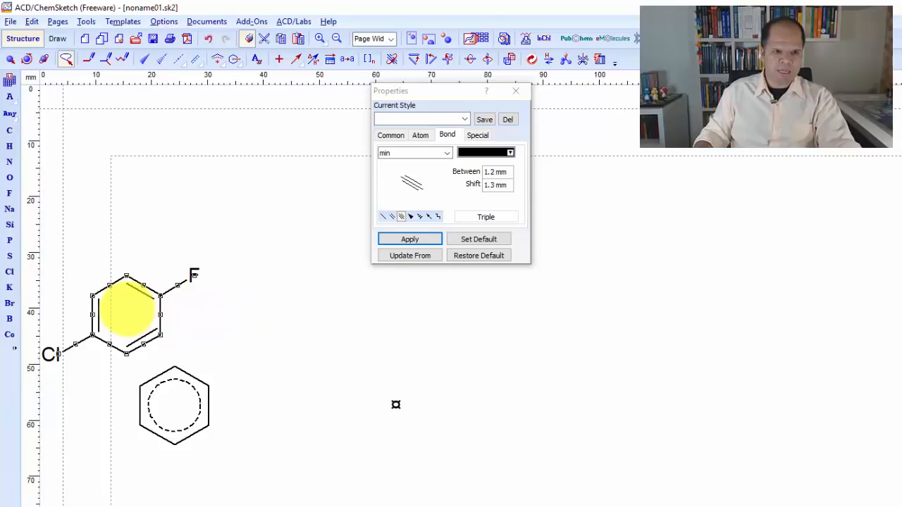
{"action": "key", "text": "Delete"}
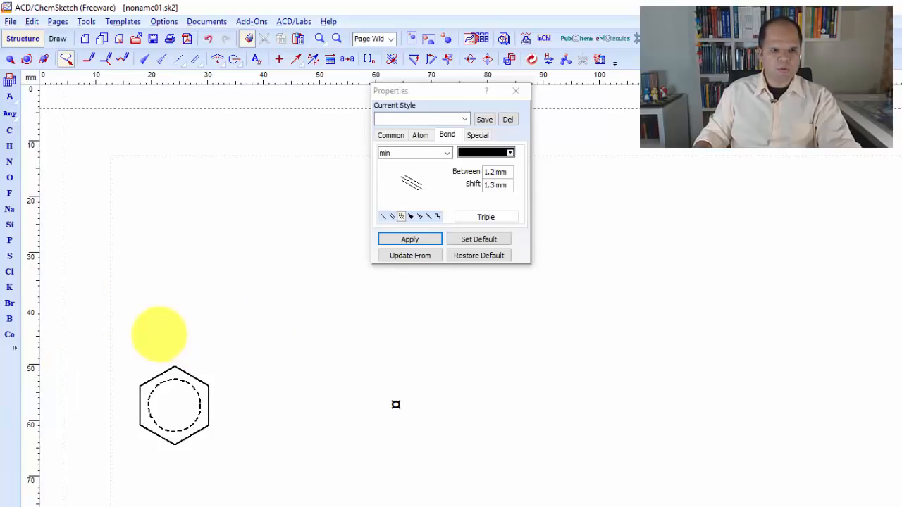
{"action": "left_click", "coordinate": [192, 414]}
{"action": "key", "text": "Delete"}
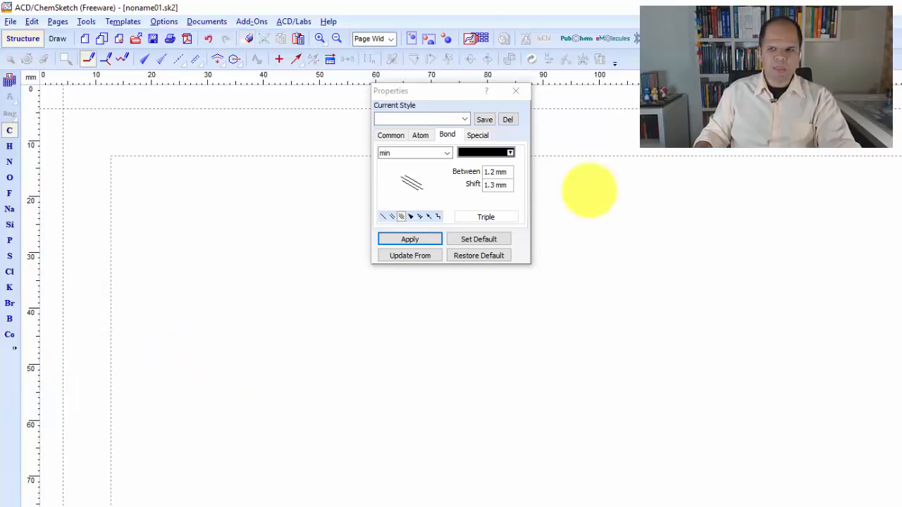
- Place a benzene ring with alternating double bonds near the page's upper-left corner and attach an amino group to its top carbon
{"action": "left_click", "coordinate": [193, 215]}
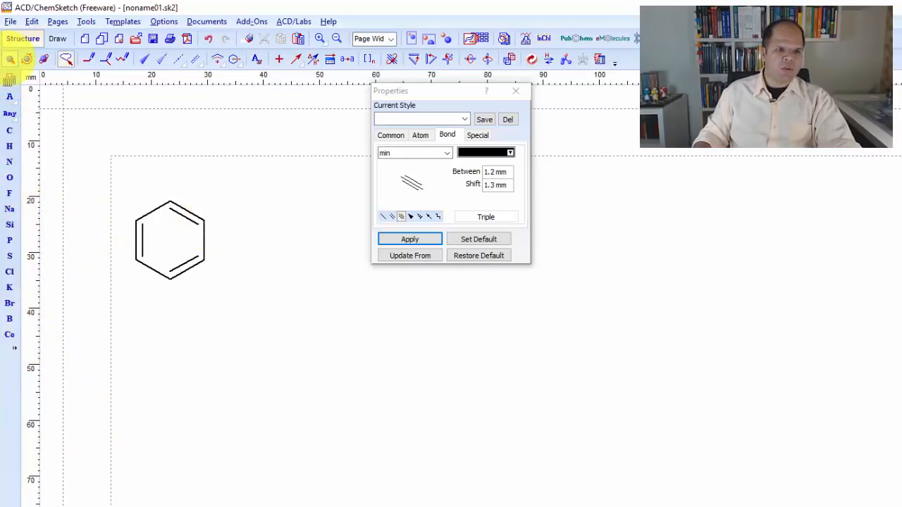
{"action": "left_click", "coordinate": [9, 162]}
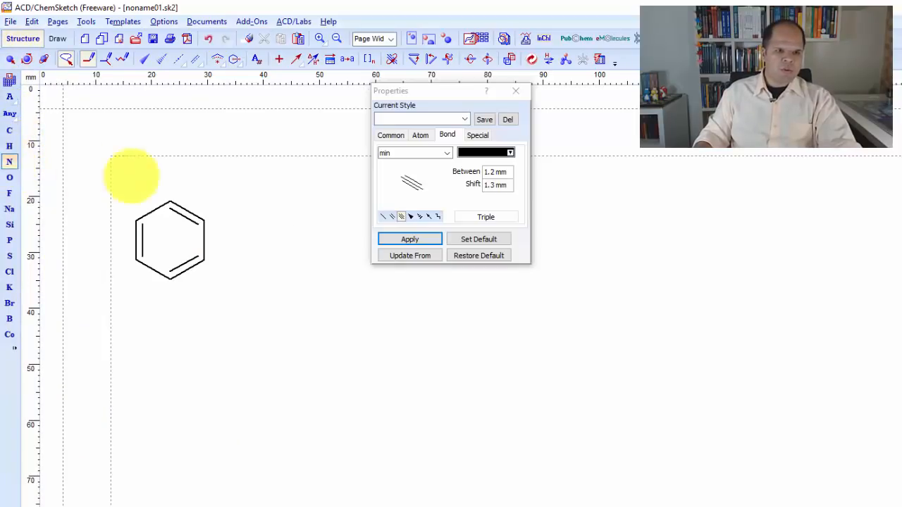
{"action": "left_click_drag", "start_coordinate": [169, 203], "coordinate": [151, 167]}
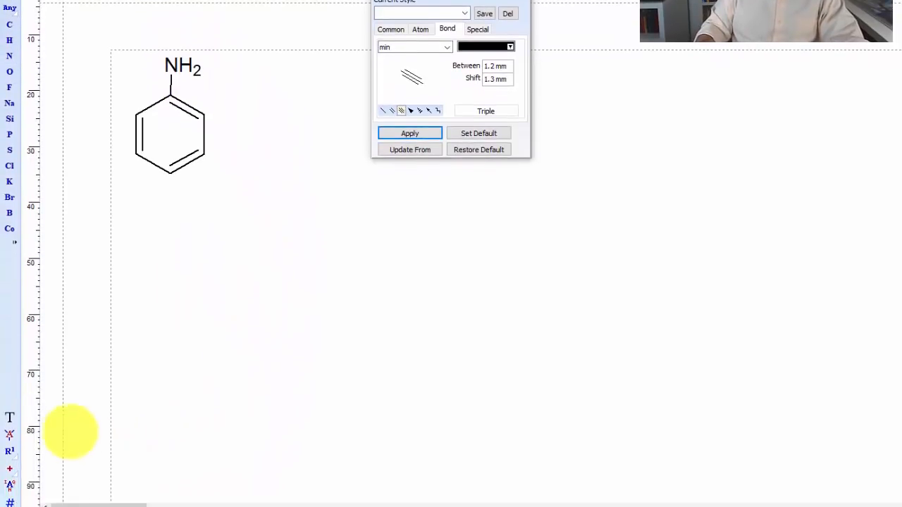
- Replace the ring's amino group with a custom NO2 label, using formula style for the subscript
{"action": "left_click", "coordinate": [9, 480]}
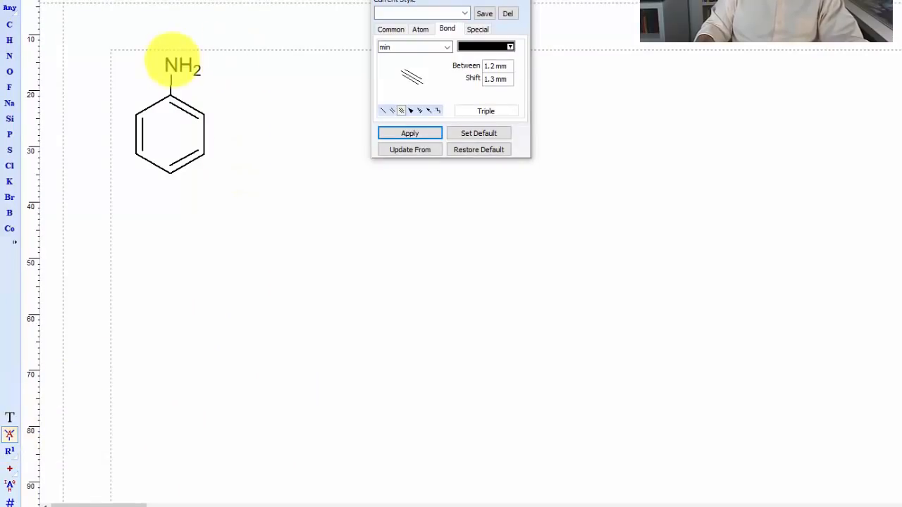
{"action": "left_click", "coordinate": [176, 63]}
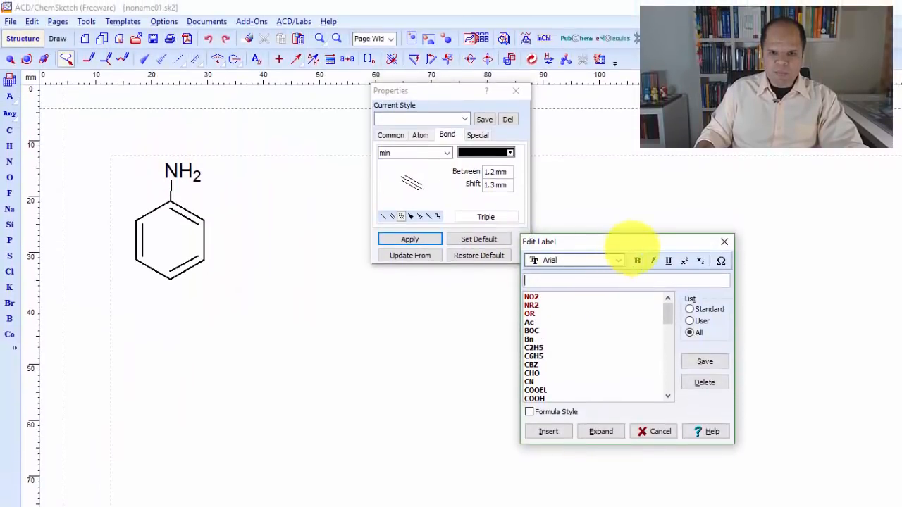
{"action": "left_click_drag", "start_coordinate": [637, 201], "coordinate": [425, 254]}
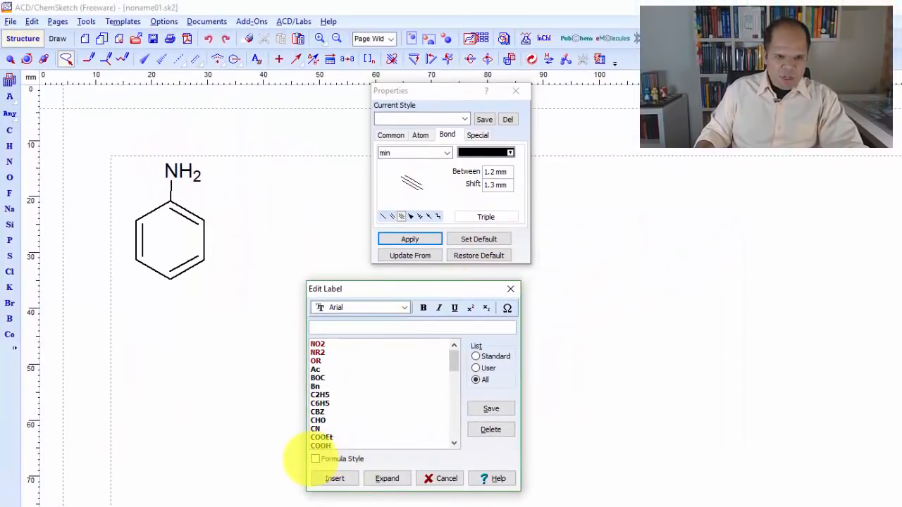
{"action": "left_click", "coordinate": [315, 459]}
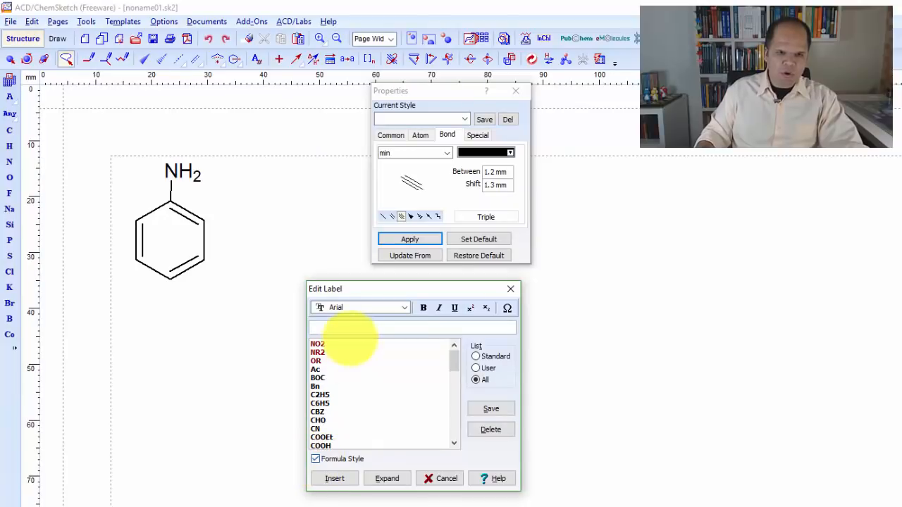
{"action": "left_click", "coordinate": [344, 325]}
{"action": "type", "text": "NO2"}
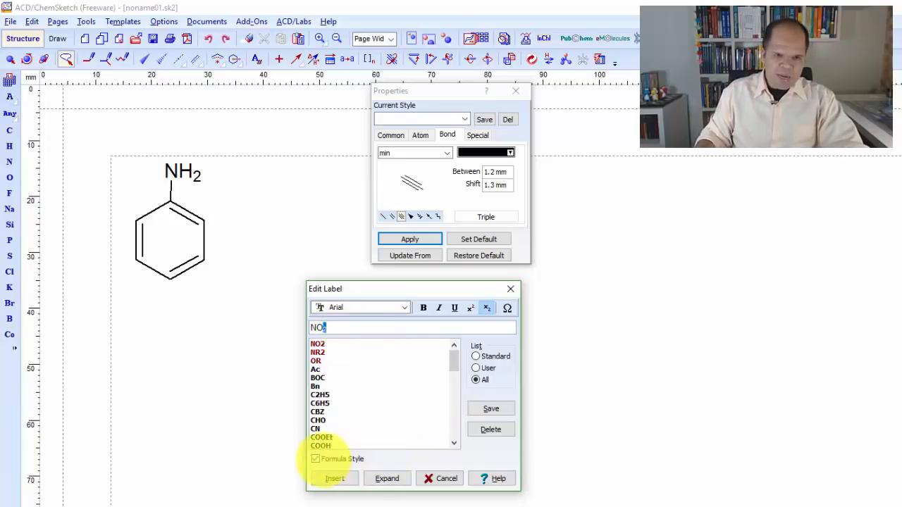
{"action": "left_click", "coordinate": [339, 325]}
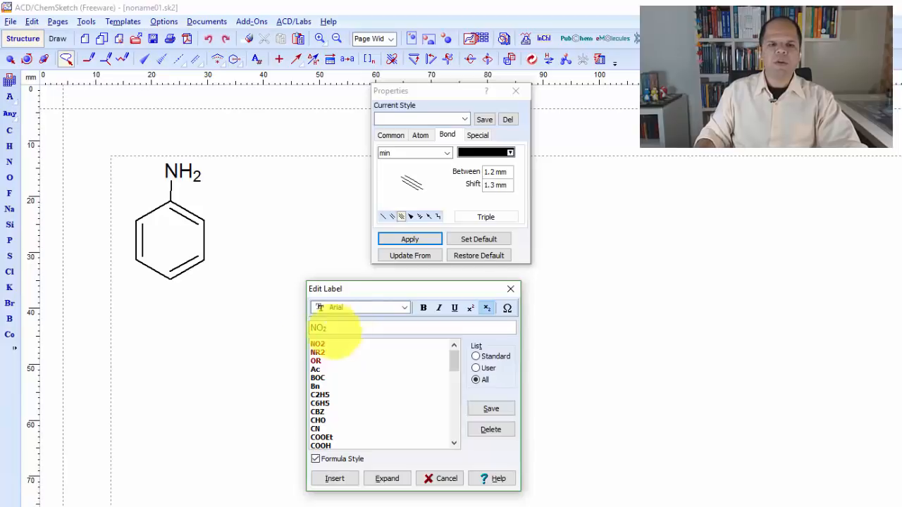
{"action": "left_click", "coordinate": [343, 478]}
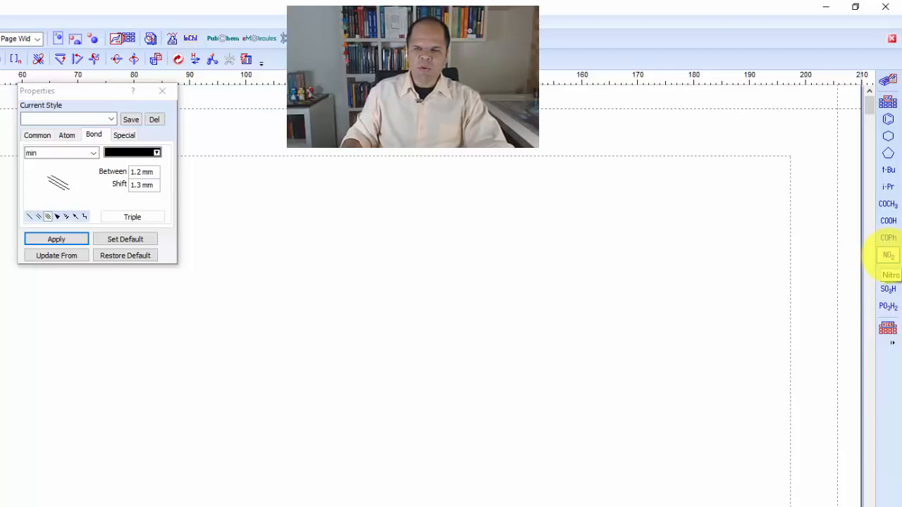
- Attach nitro, COOH and t-Bu groups to the ring's bottom, upper-right and lower-left carbons respectively, cleaning up the geometry
{"action": "left_click", "coordinate": [889, 256]}
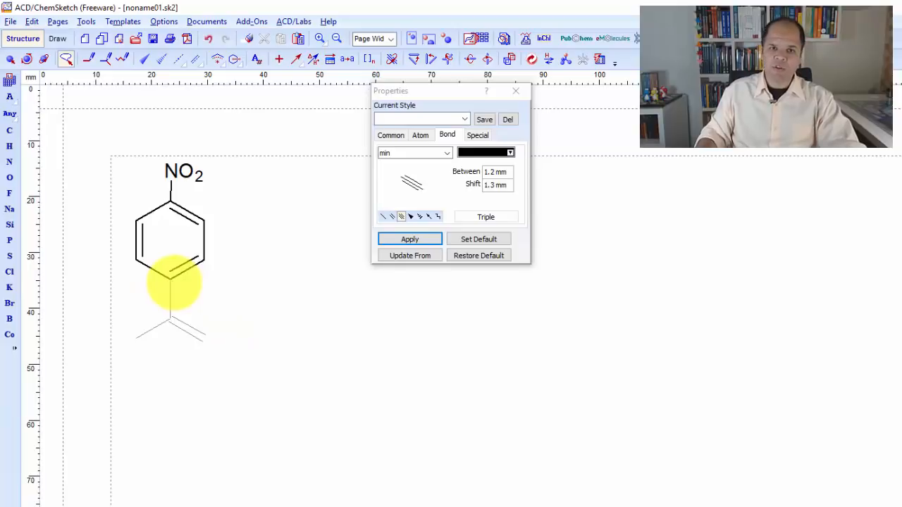
{"action": "left_click", "coordinate": [171, 278]}
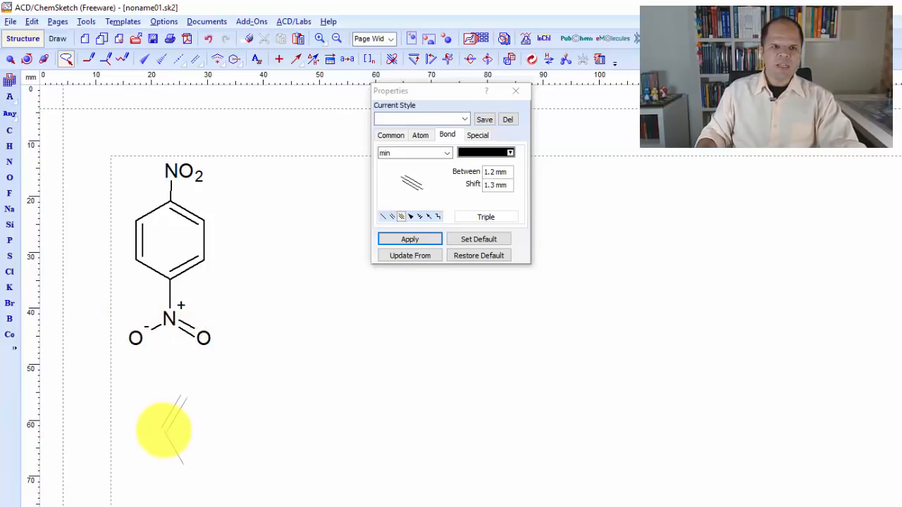
{"action": "left_click", "coordinate": [530, 59]}
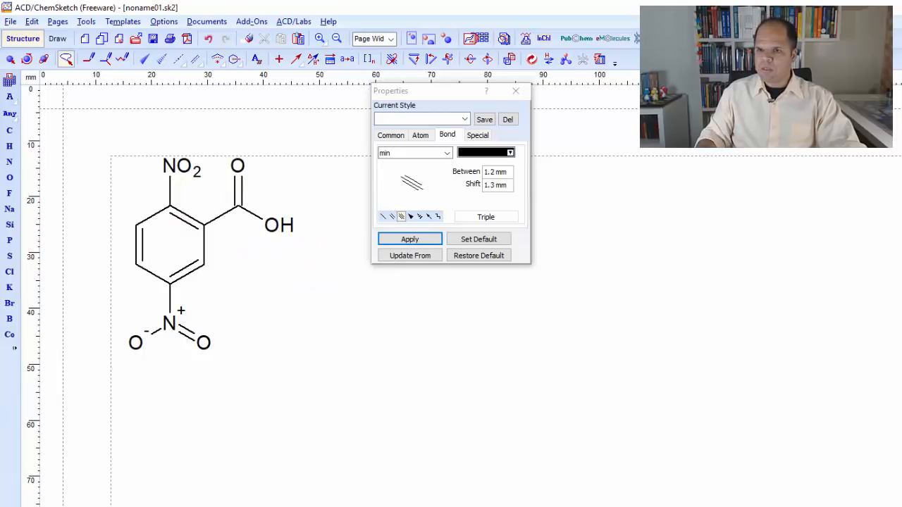
{"action": "left_click", "coordinate": [135, 266]}
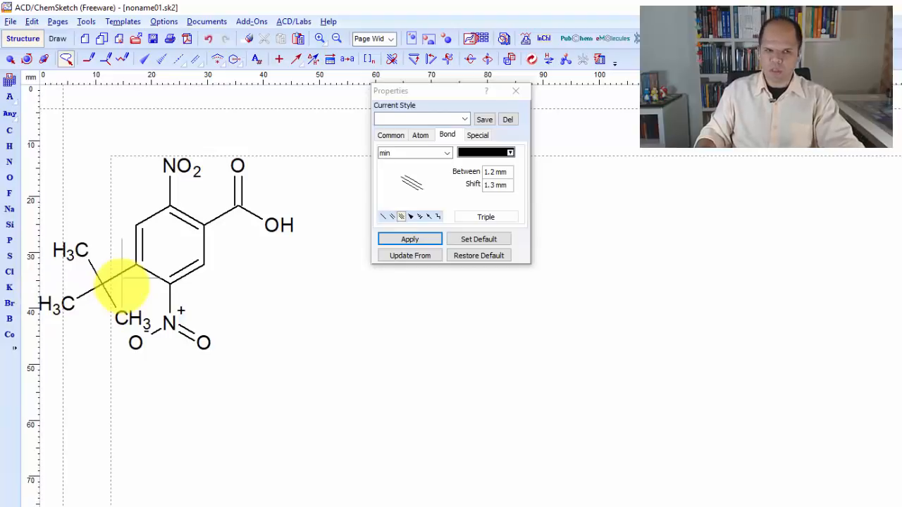
- Select the whole substituted benzene molecule, turn off the display of terminal carbons and apply the change
{"action": "double_click", "coordinate": [10, 59]}
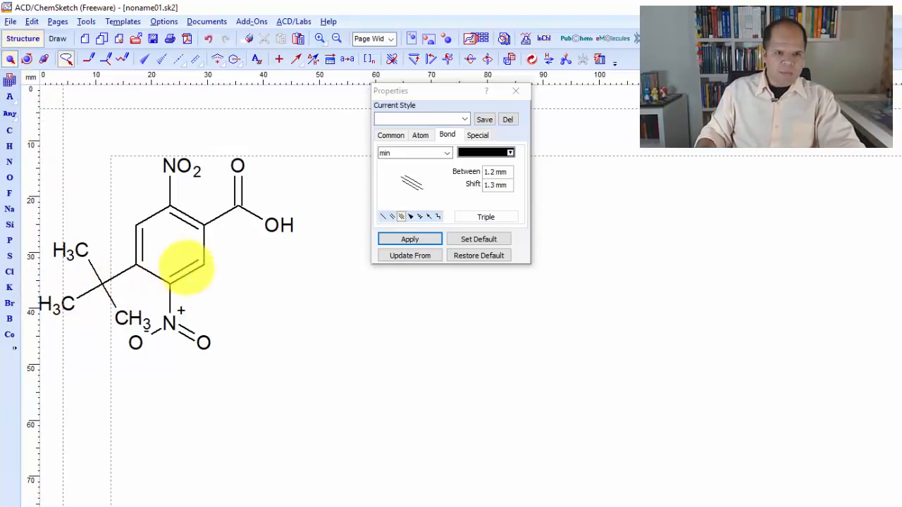
{"action": "left_click", "coordinate": [390, 135]}
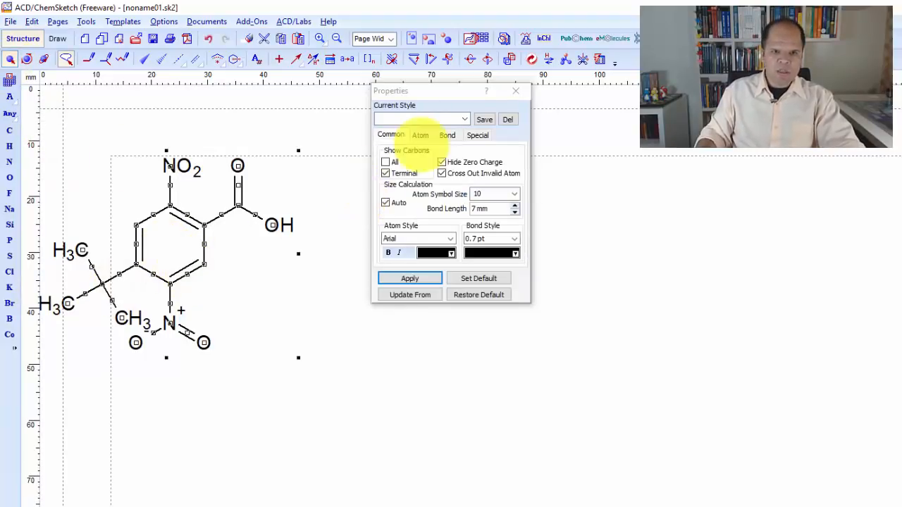
{"action": "left_click", "coordinate": [381, 176]}
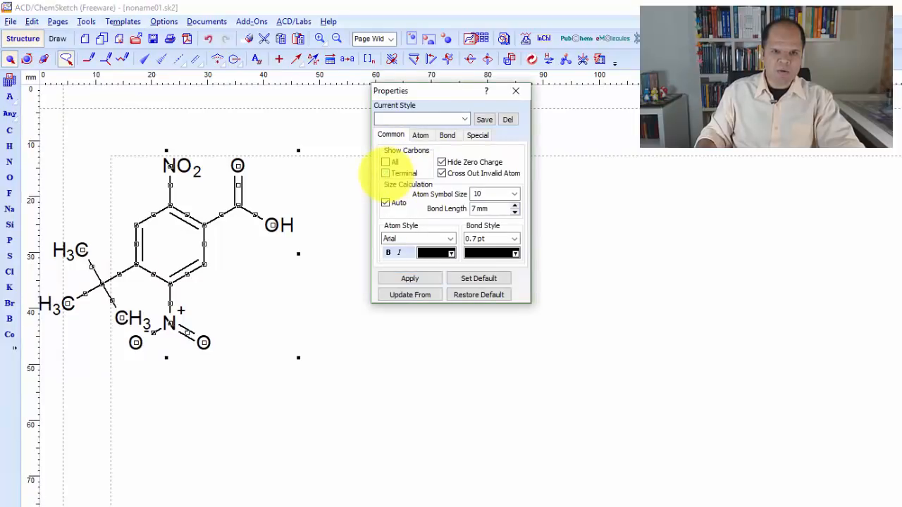
{"action": "left_click", "coordinate": [410, 278]}
{"action": "left_click", "coordinate": [301, 305]}
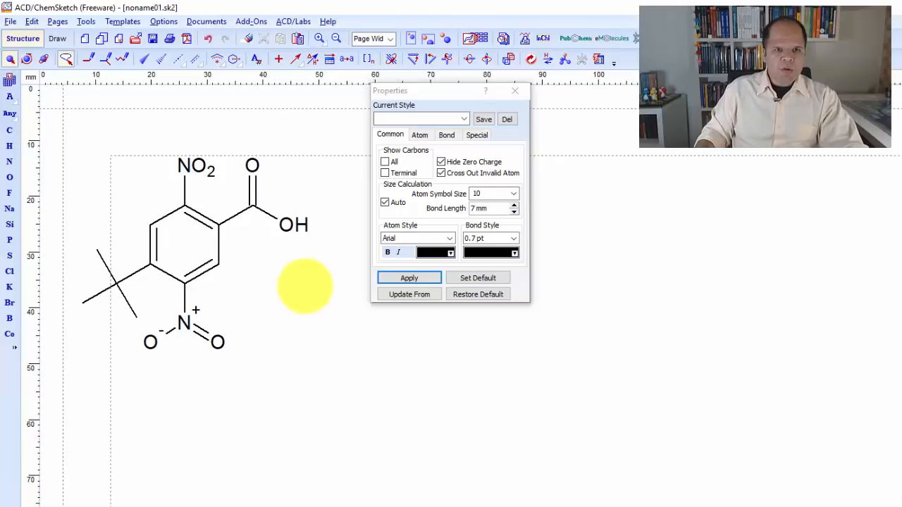
- Delete the substituted benzene molecule and draw a five-carbon zigzag chain in its place with cleaned-up geometry
{"action": "left_click", "coordinate": [248, 38]}
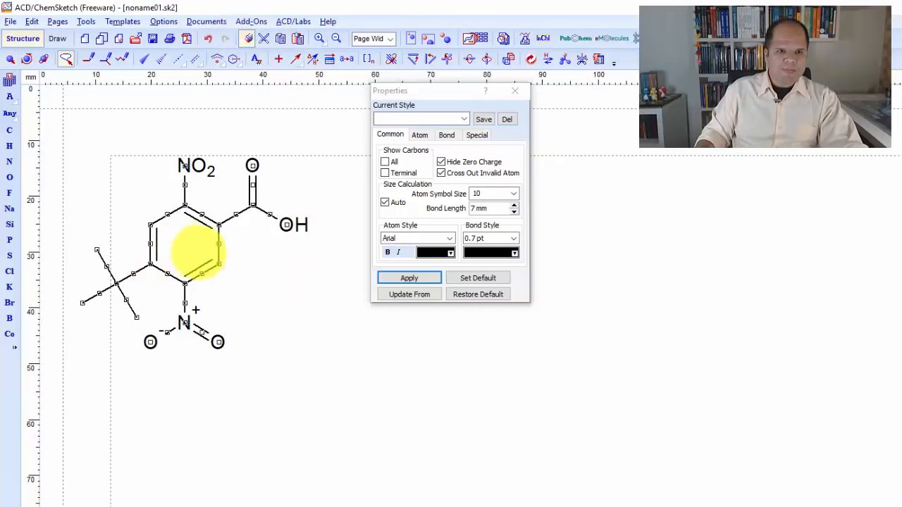
{"action": "key", "text": "Delete"}
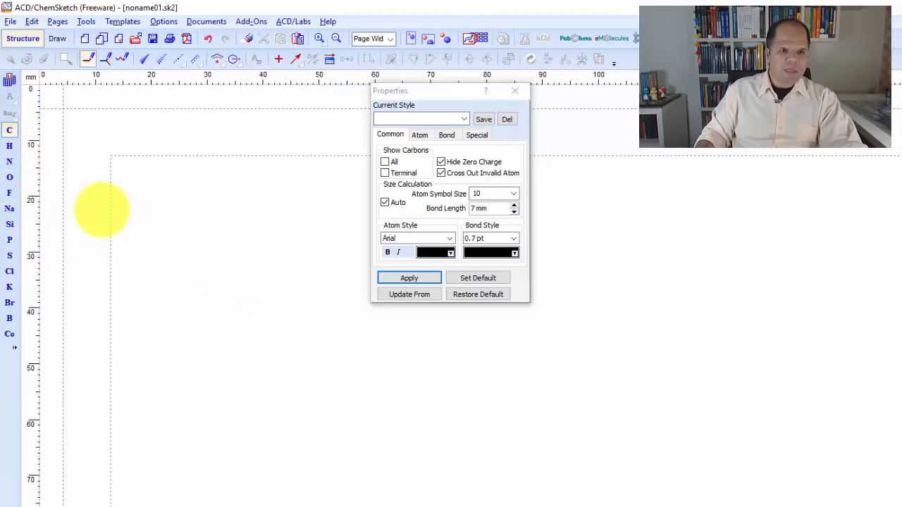
{"action": "left_click", "coordinate": [105, 209]}
{"action": "mouse_move", "coordinate": [139, 199]}
{"action": "left_mouse_down"}
{"action": "mouse_move", "coordinate": [175, 219]}
{"action": "mouse_move", "coordinate": [204, 210]}
{"action": "left_mouse_up"}
{"action": "left_click", "coordinate": [224, 220]}
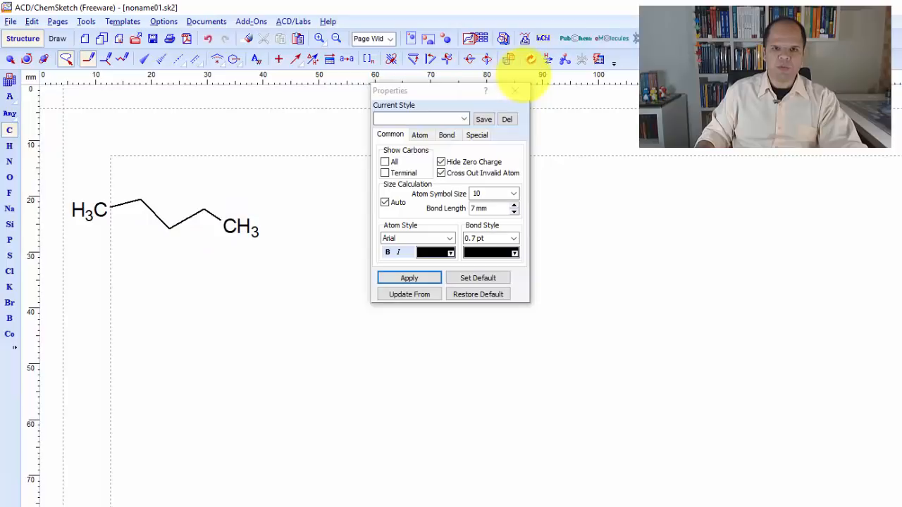
{"action": "left_click", "coordinate": [529, 60]}
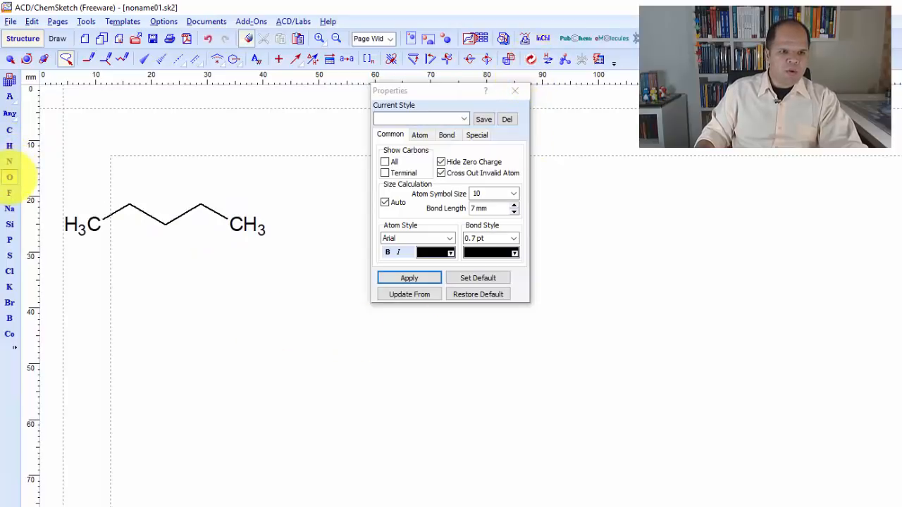
- Add OH groups to the chain's second and fourth carbons and clean up the structure
{"action": "left_click", "coordinate": [9, 177]}
{"action": "left_click_drag", "start_coordinate": [131, 177], "coordinate": [141, 202]}
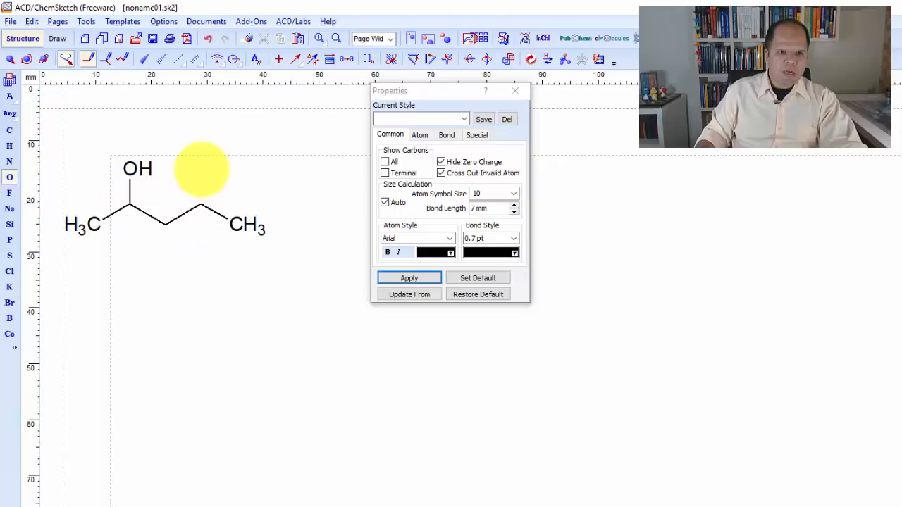
{"action": "left_click_drag", "start_coordinate": [203, 169], "coordinate": [232, 201]}
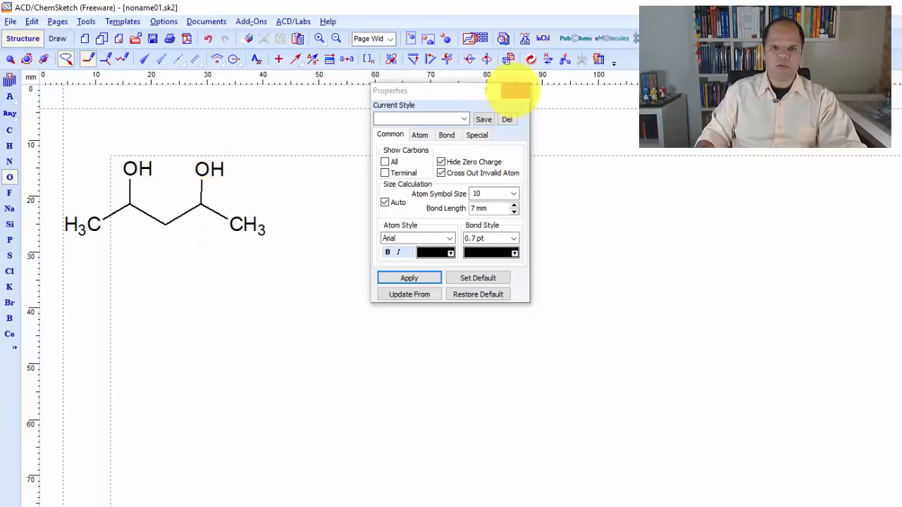
{"action": "left_click", "coordinate": [530, 59]}
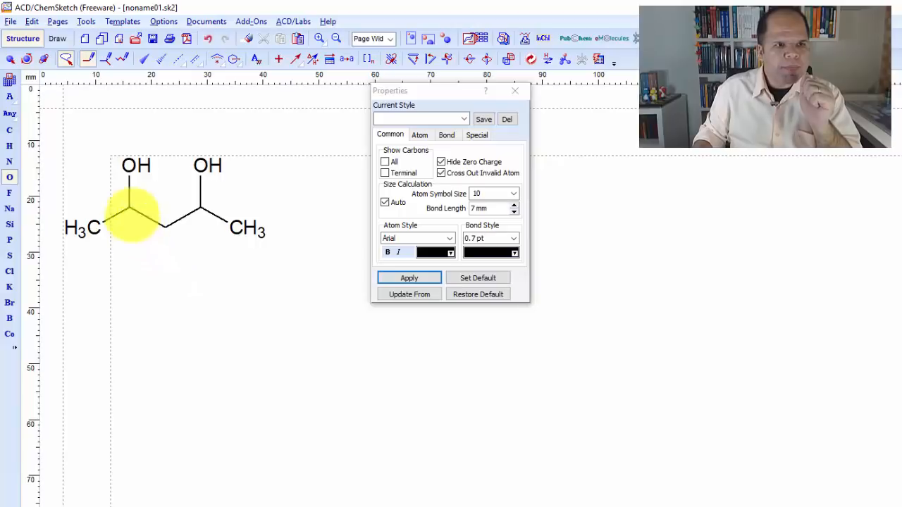
- Duplicate the whole pentane diol and place the copy directly below the original
{"action": "left_click", "coordinate": [10, 58]}
{"action": "mouse_move", "coordinate": [87, 158]}
{"action": "left_mouse_down"}
{"action": "mouse_move", "coordinate": [111, 291]}
{"action": "mouse_move", "coordinate": [298, 196]}
{"action": "mouse_move", "coordinate": [217, 118]}
{"action": "left_mouse_up"}
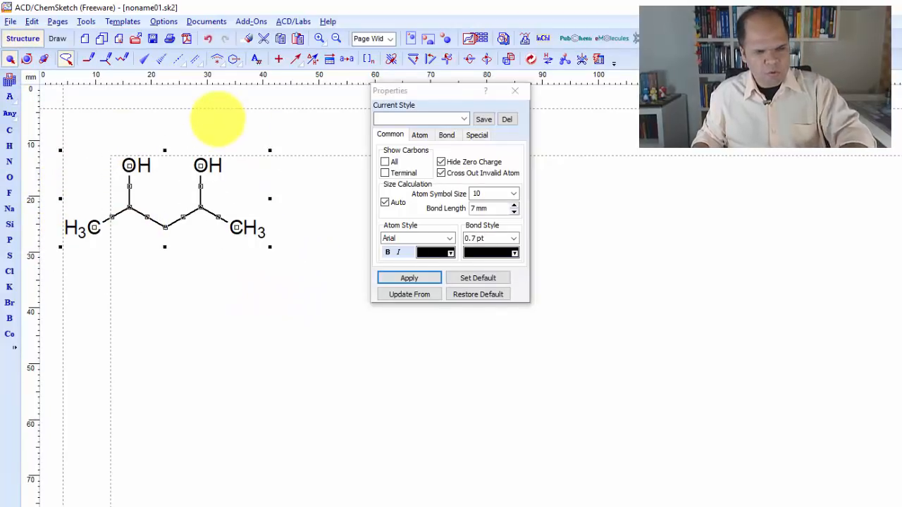
{"action": "key", "text": "ctrl+c"}
{"action": "key", "text": "ctrl+v"}
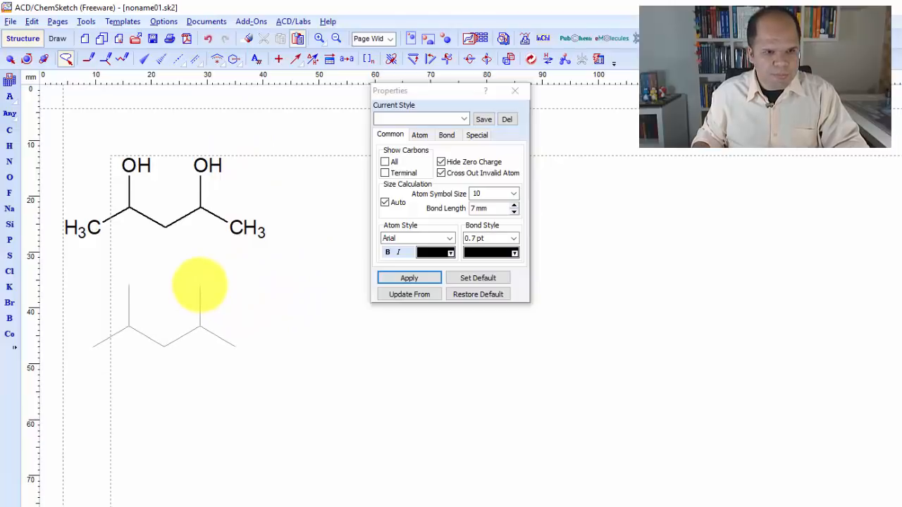
{"action": "left_click", "coordinate": [202, 281]}
- In the lower diol, make the left C–OH bond an up stereo bond and the right C–OH bond a down stereo bond
{"action": "left_click", "coordinate": [144, 59]}
{"action": "left_click", "coordinate": [128, 318]}
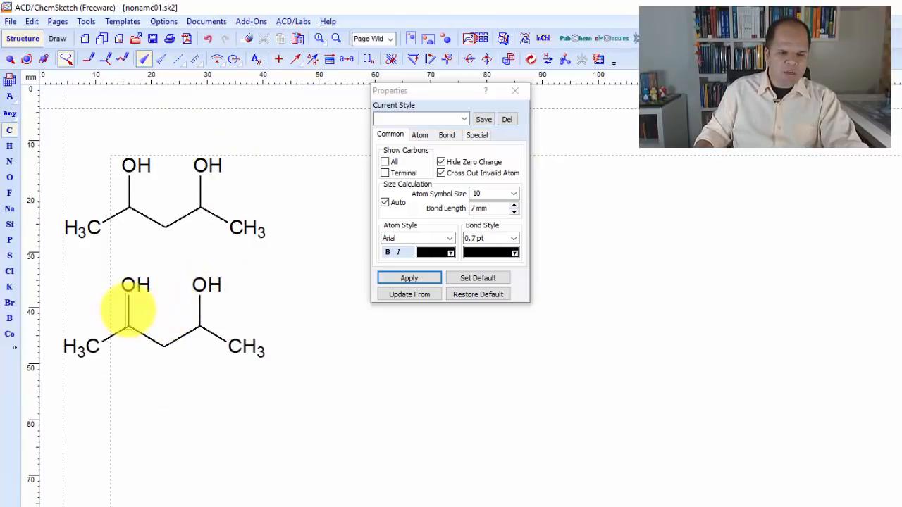
{"action": "key", "text": "ctrl+z"}
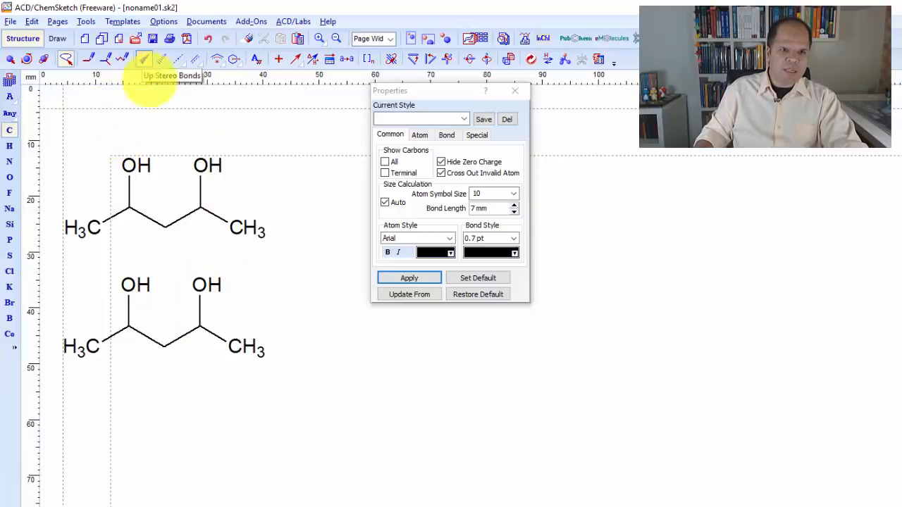
{"action": "left_click", "coordinate": [128, 310]}
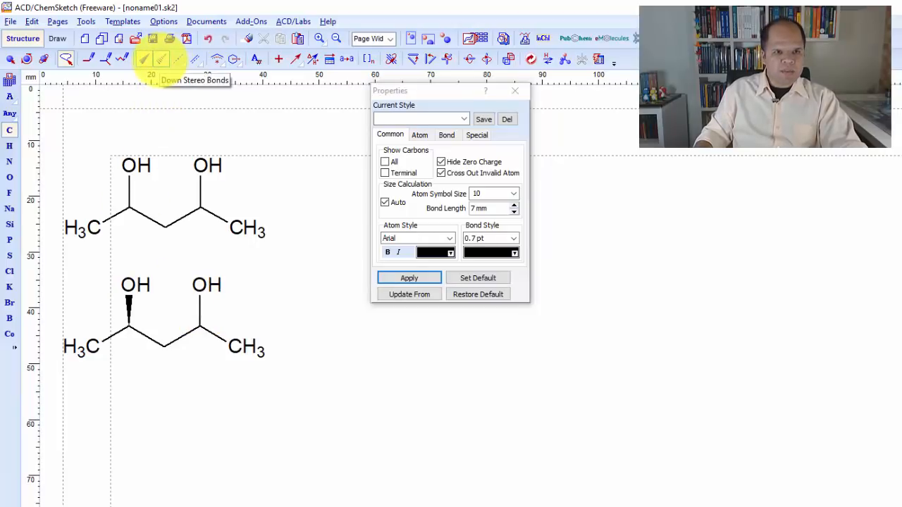
{"action": "left_click", "coordinate": [199, 310]}
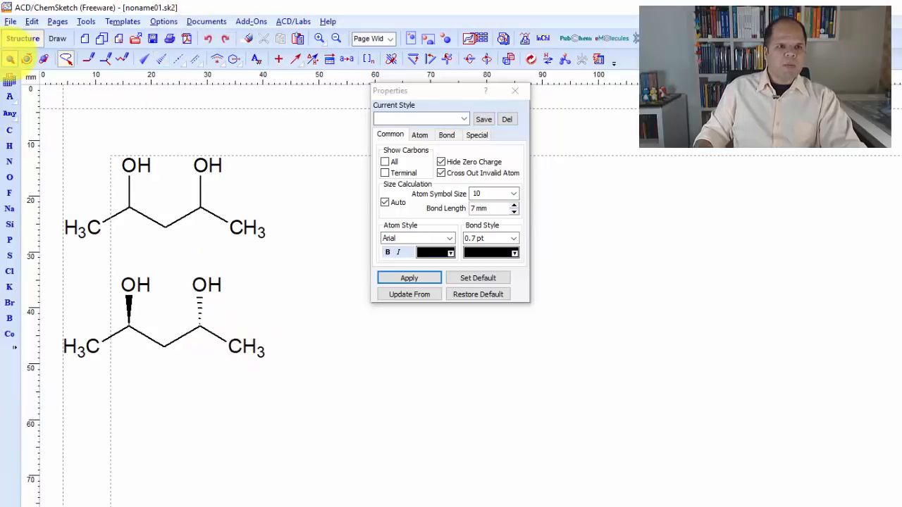
- Try to generate stereo descriptors for the upper diol drawn with plain bonds
{"action": "left_click", "coordinate": [9, 58]}
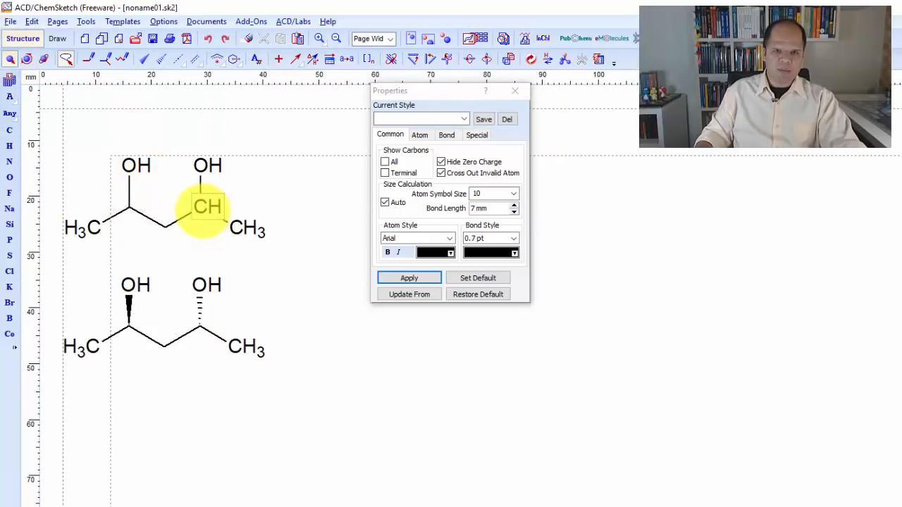
{"action": "mouse_move", "coordinate": [115, 133]}
{"action": "left_mouse_down"}
{"action": "mouse_move", "coordinate": [81, 162]}
{"action": "mouse_move", "coordinate": [60, 238]}
{"action": "mouse_move", "coordinate": [147, 252]}
{"action": "mouse_move", "coordinate": [292, 246]}
{"action": "mouse_move", "coordinate": [238, 125]}
{"action": "mouse_move", "coordinate": [183, 93]}
{"action": "left_mouse_up"}
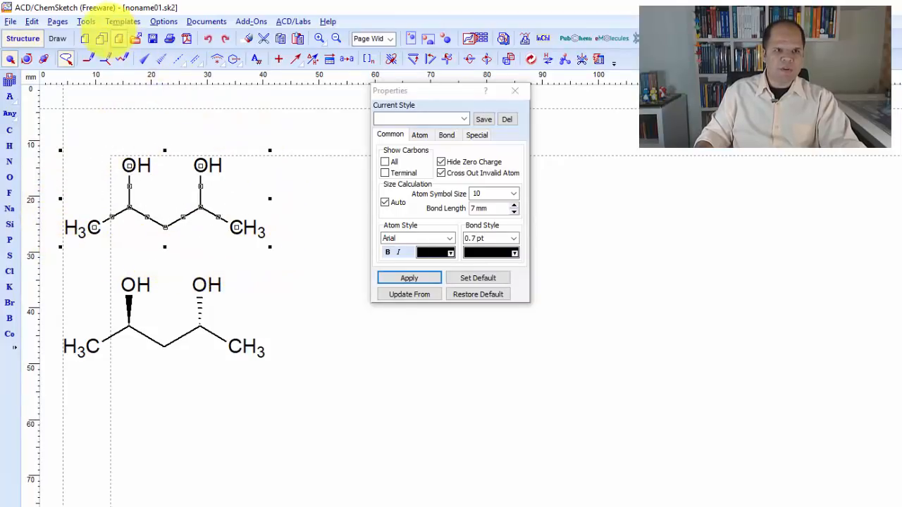
{"action": "left_click", "coordinate": [86, 21]}
{"action": "mouse_move", "coordinate": [133, 262]}
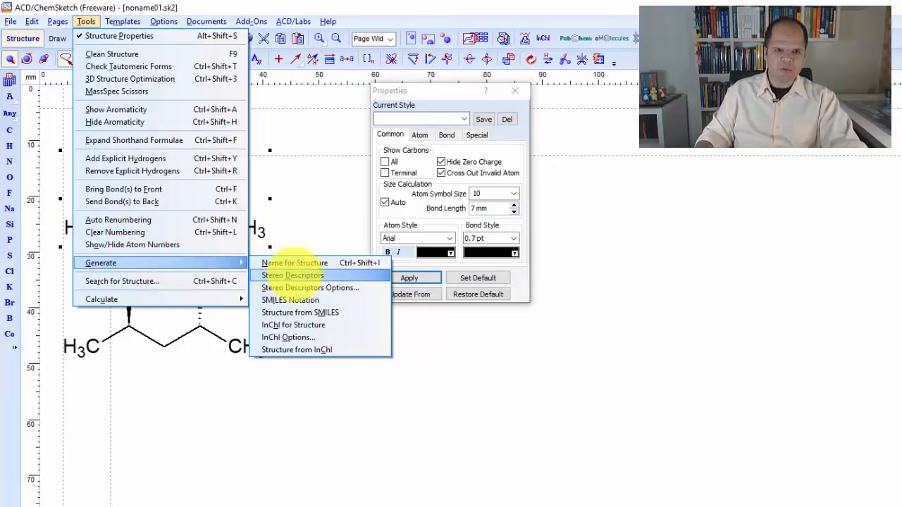
{"action": "left_click", "coordinate": [293, 275]}
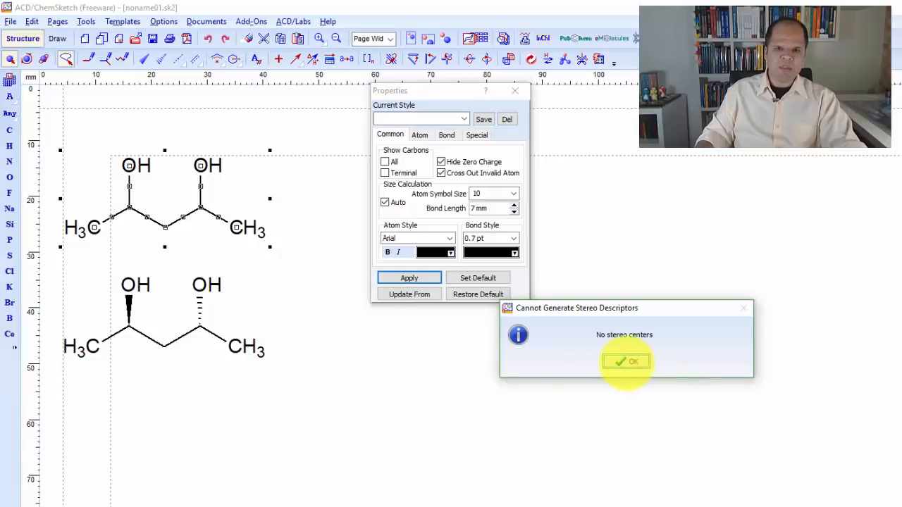
{"action": "left_click", "coordinate": [626, 361]}
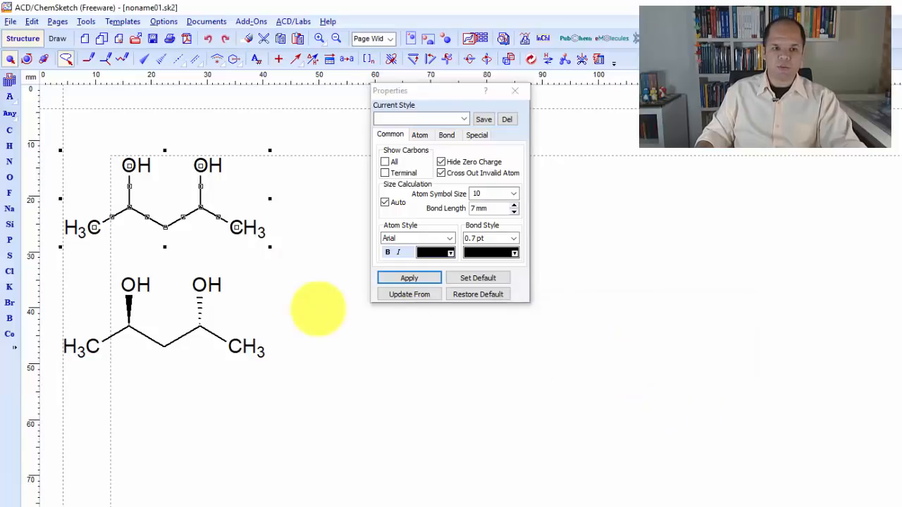
{"action": "left_click", "coordinate": [282, 309]}
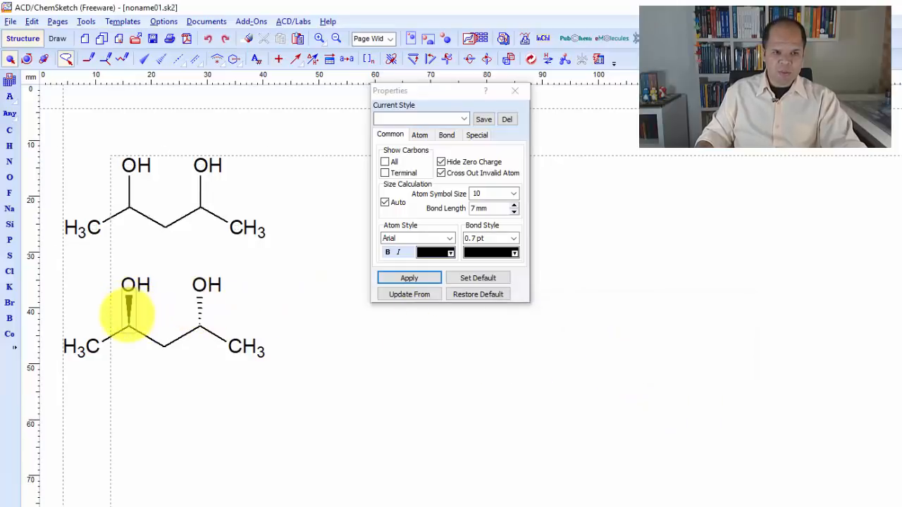
- Select the lower diol with the wedged and hashed OH bonds and generate its stereo descriptors
{"action": "mouse_move", "coordinate": [123, 257]}
{"action": "left_mouse_down"}
{"action": "mouse_move", "coordinate": [115, 254]}
{"action": "mouse_move", "coordinate": [94, 278]}
{"action": "mouse_move", "coordinate": [54, 369]}
{"action": "mouse_move", "coordinate": [310, 396]}
{"action": "mouse_move", "coordinate": [227, 251]}
{"action": "mouse_move", "coordinate": [130, 257]}
{"action": "left_mouse_up"}
{"action": "left_click", "coordinate": [123, 21]}
{"action": "mouse_move", "coordinate": [86, 21]}
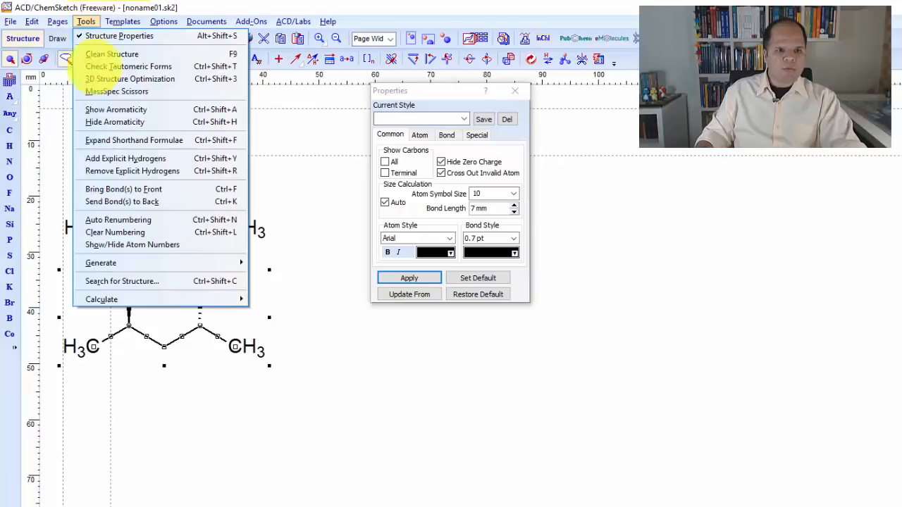
{"action": "mouse_move", "coordinate": [148, 262]}
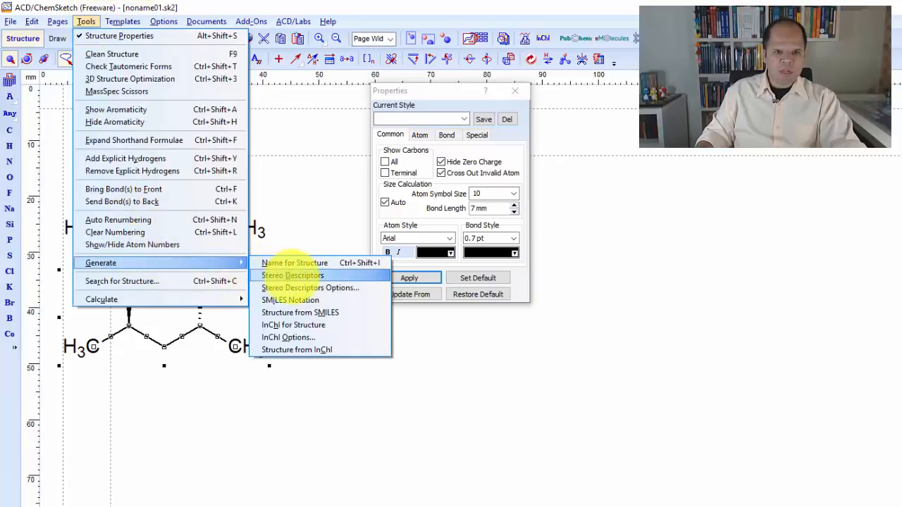
{"action": "left_click", "coordinate": [285, 275]}
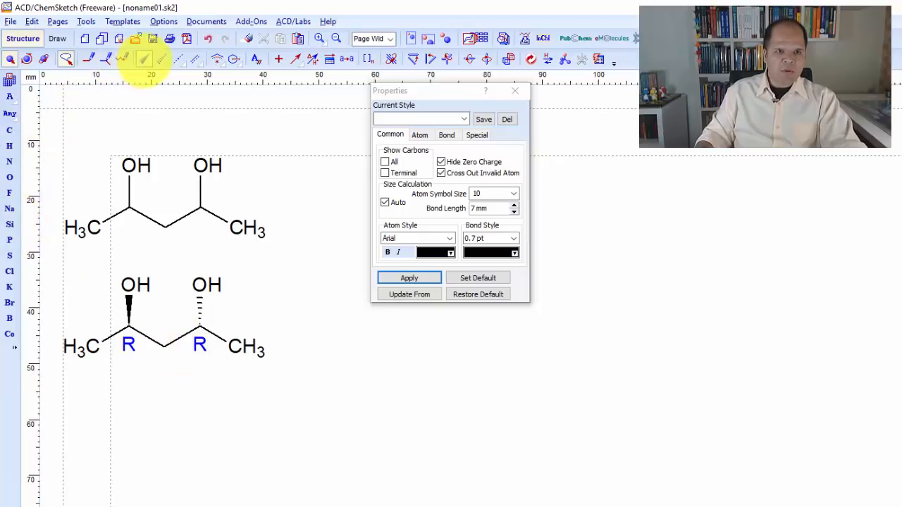
- Change the lower diol's right C–OH bond to an up stereo bond and erase both R descriptors
{"action": "left_click", "coordinate": [144, 58]}
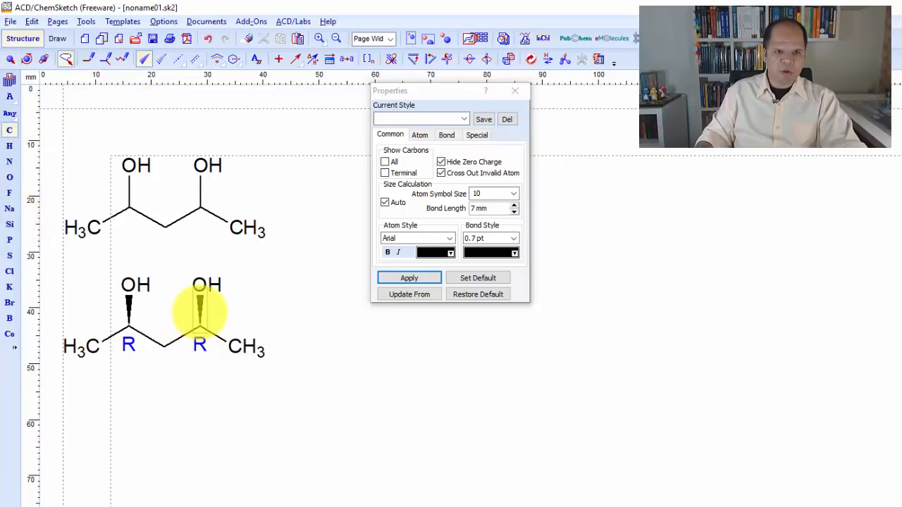
{"action": "left_click", "coordinate": [248, 39]}
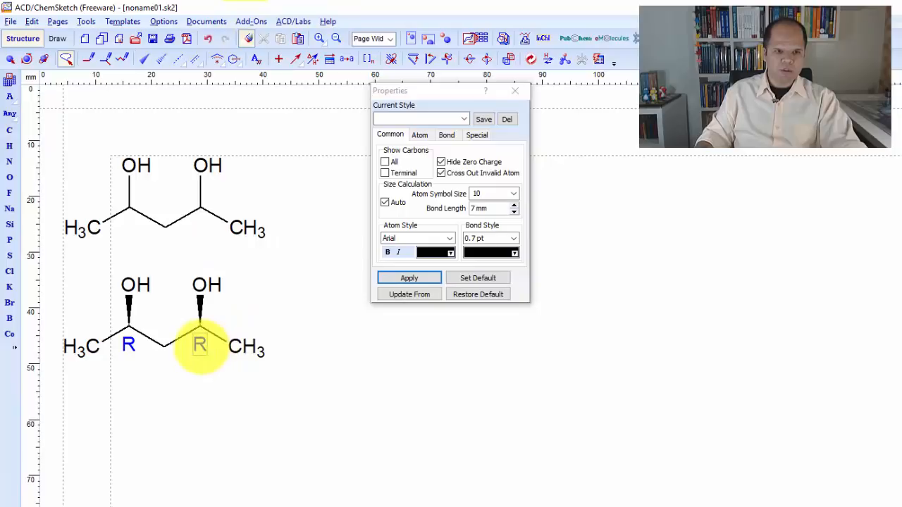
{"action": "left_click", "coordinate": [200, 344]}
{"action": "left_click", "coordinate": [129, 345]}
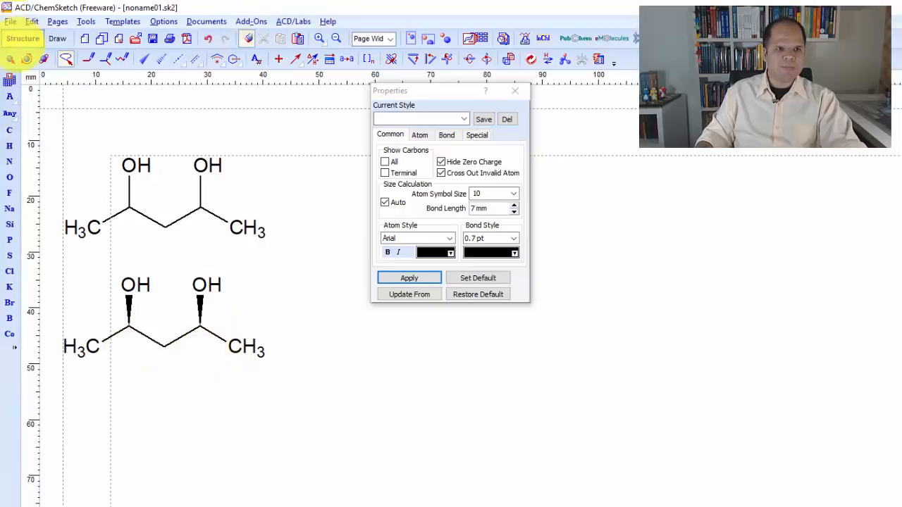
- Generate new stereo descriptors for the lower diol with both OH groups on up stereo bonds
{"action": "left_click", "coordinate": [10, 57]}
{"action": "mouse_move", "coordinate": [112, 255]}
{"action": "left_mouse_down"}
{"action": "mouse_move", "coordinate": [57, 312]}
{"action": "mouse_move", "coordinate": [266, 423]}
{"action": "mouse_move", "coordinate": [267, 272]}
{"action": "left_mouse_up"}
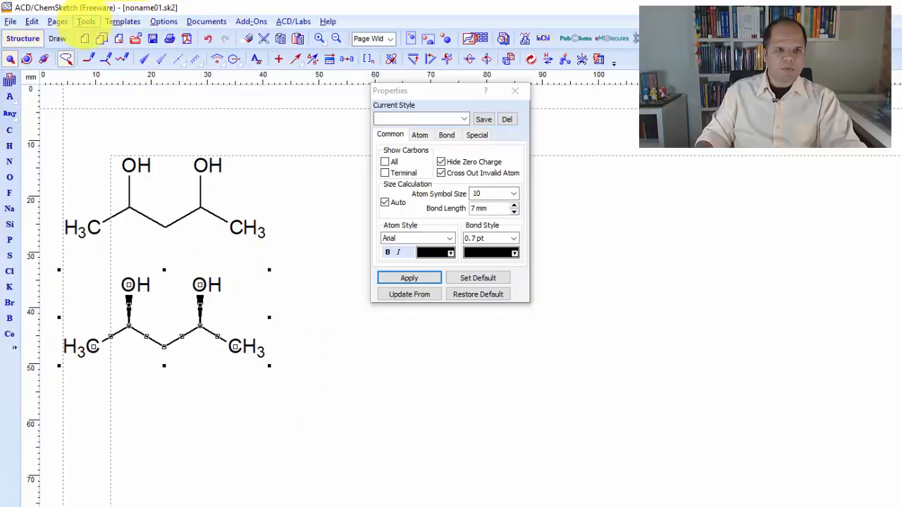
{"action": "left_click", "coordinate": [86, 22]}
{"action": "mouse_move", "coordinate": [202, 263]}
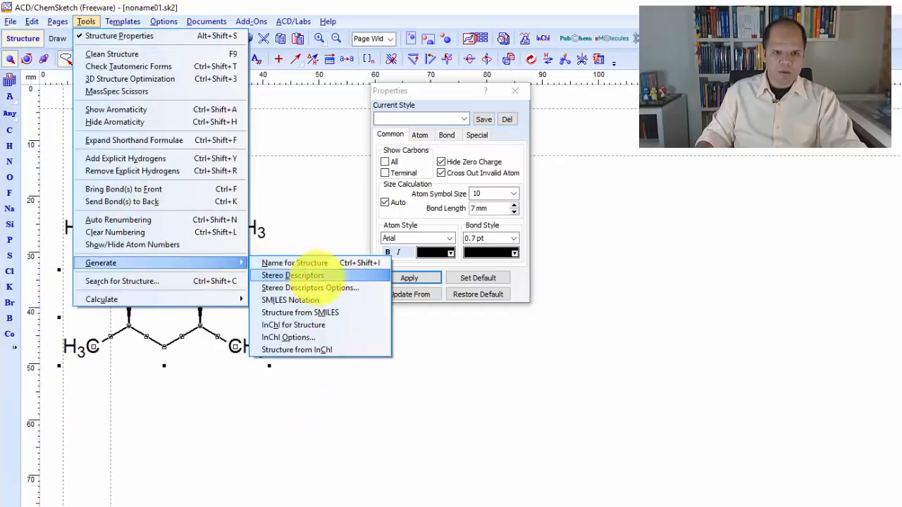
{"action": "left_click", "coordinate": [302, 274]}
{"action": "left_click", "coordinate": [223, 440]}
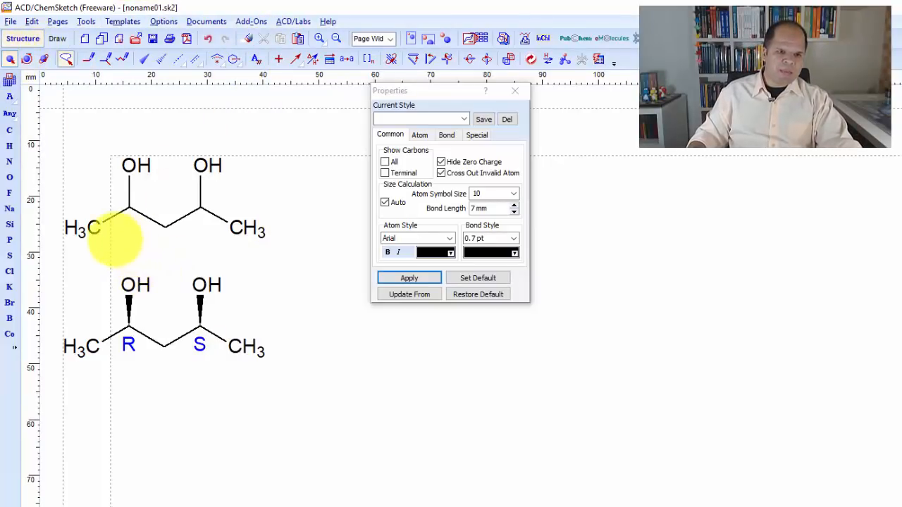
- Select the lower diol together with its stereo descriptors and generate the name for the structure
{"action": "mouse_move", "coordinate": [118, 252]}
{"action": "left_mouse_down"}
{"action": "mouse_move", "coordinate": [51, 331]}
{"action": "mouse_move", "coordinate": [324, 395]}
{"action": "mouse_move", "coordinate": [225, 256]}
{"action": "mouse_move", "coordinate": [212, 254]}
{"action": "left_mouse_up"}
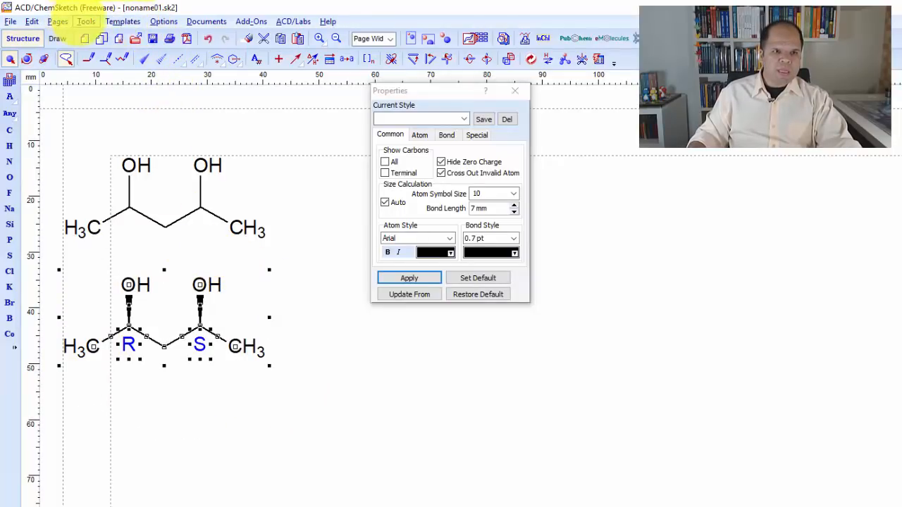
{"action": "left_click", "coordinate": [86, 21]}
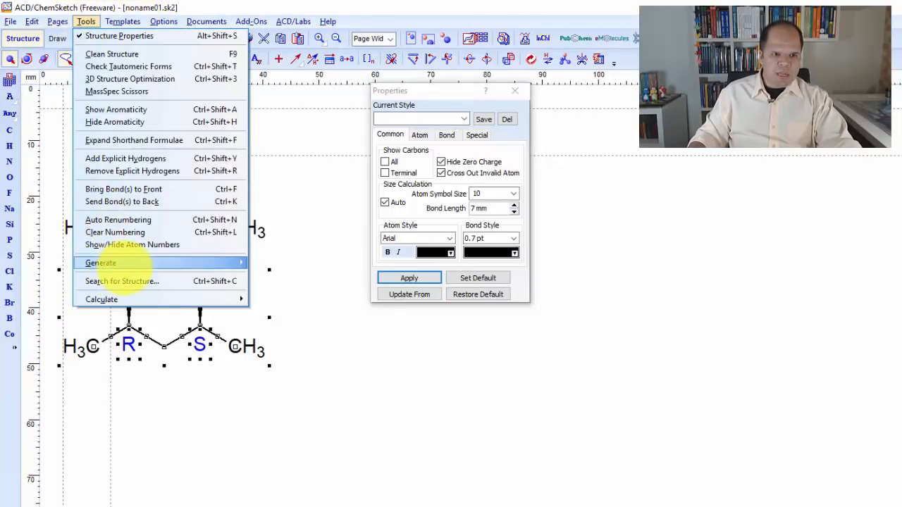
{"action": "mouse_move", "coordinate": [131, 262]}
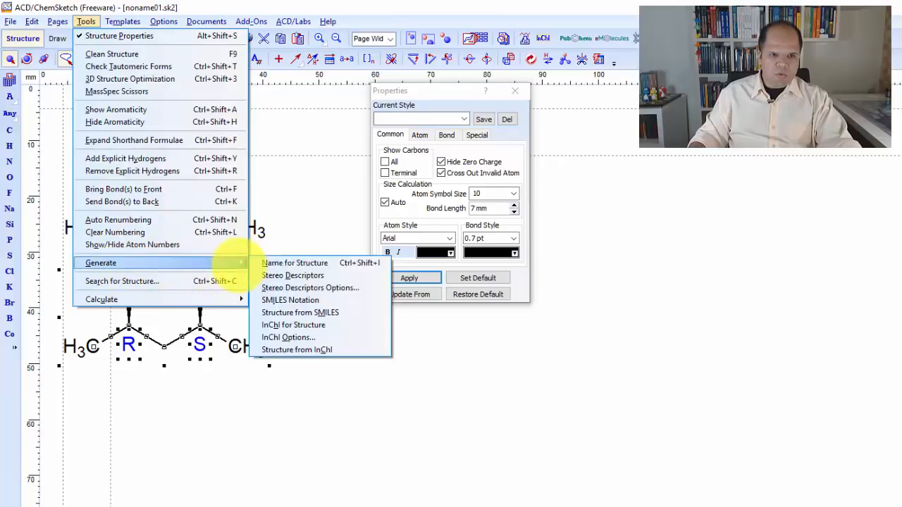
{"action": "left_click", "coordinate": [268, 266]}
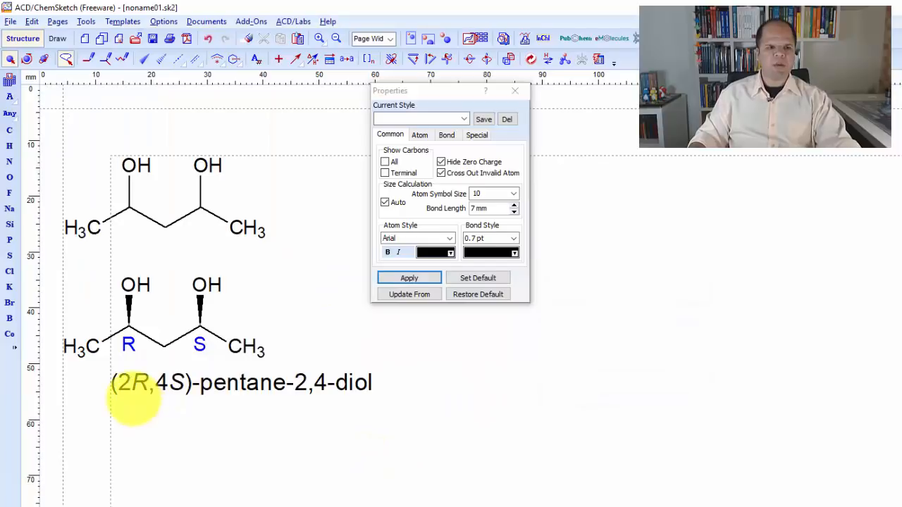
{"action": "left_click", "coordinate": [212, 403]}
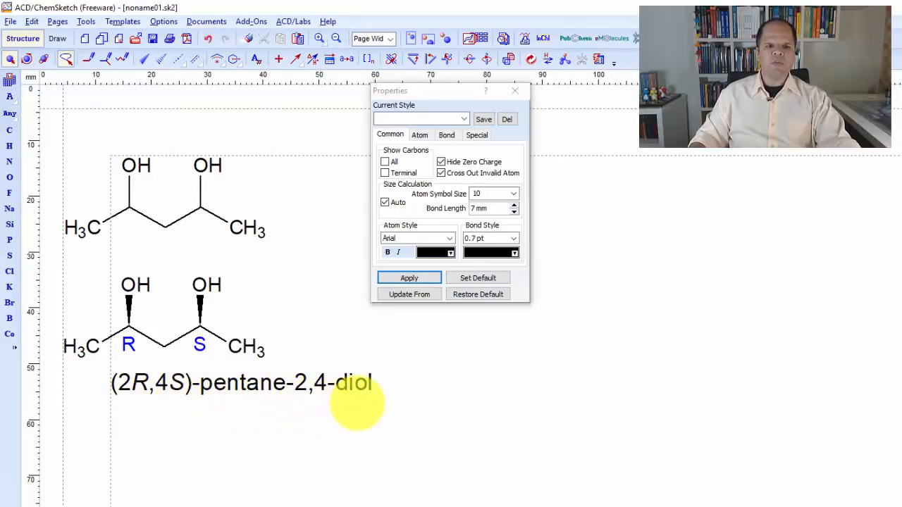
- Generate the structure name for the upper diol without stereo bonds
{"action": "mouse_move", "coordinate": [116, 141]}
{"action": "left_mouse_down"}
{"action": "mouse_move", "coordinate": [74, 171]}
{"action": "mouse_move", "coordinate": [72, 258]}
{"action": "mouse_move", "coordinate": [169, 255]}
{"action": "mouse_move", "coordinate": [321, 221]}
{"action": "mouse_move", "coordinate": [266, 117]}
{"action": "mouse_move", "coordinate": [130, 139]}
{"action": "left_mouse_up"}
{"action": "left_click", "coordinate": [89, 21]}
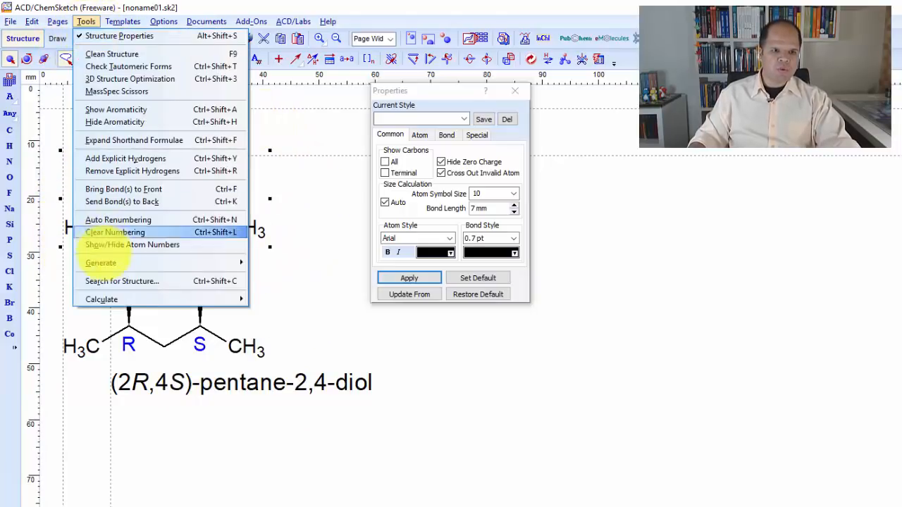
{"action": "mouse_move", "coordinate": [113, 263]}
{"action": "left_click", "coordinate": [271, 261]}
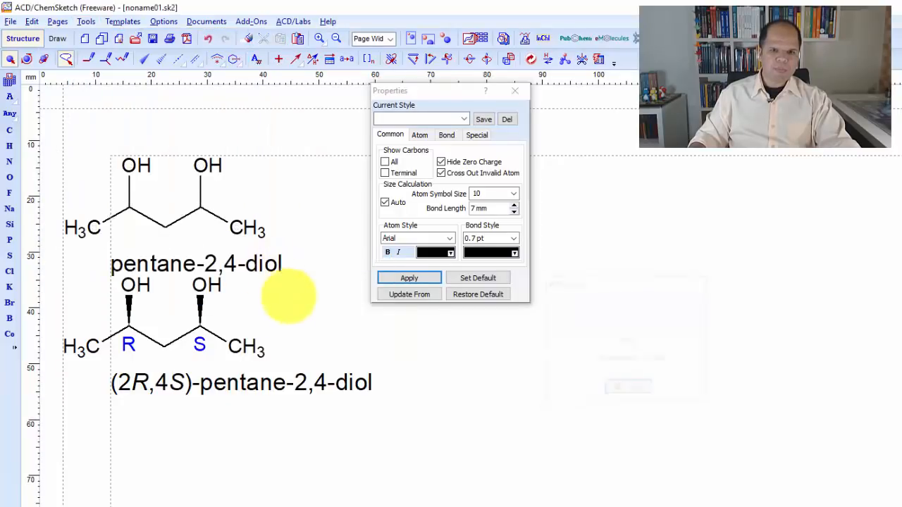
{"action": "left_click", "coordinate": [113, 389]}
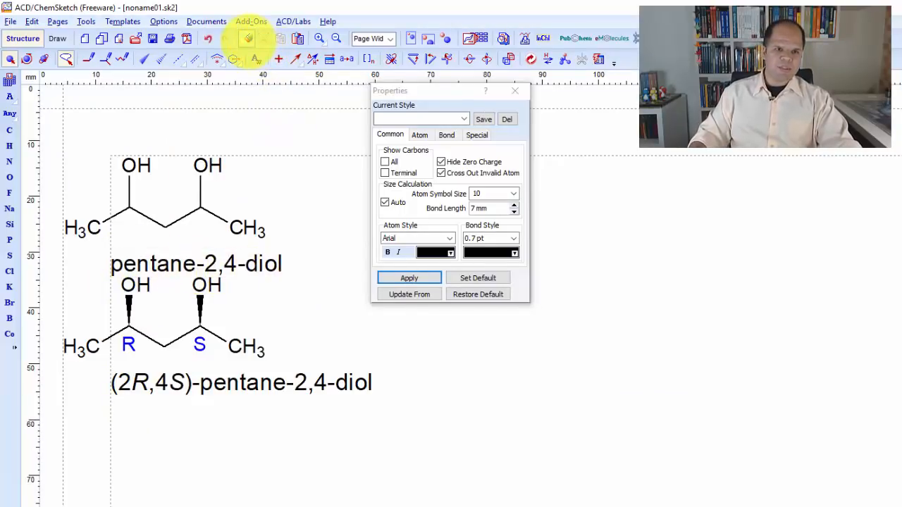
- Erase both diols with their stereo descriptors and generated names, leaving the page empty
{"action": "left_click", "coordinate": [248, 39]}
{"action": "left_click", "coordinate": [241, 265]}
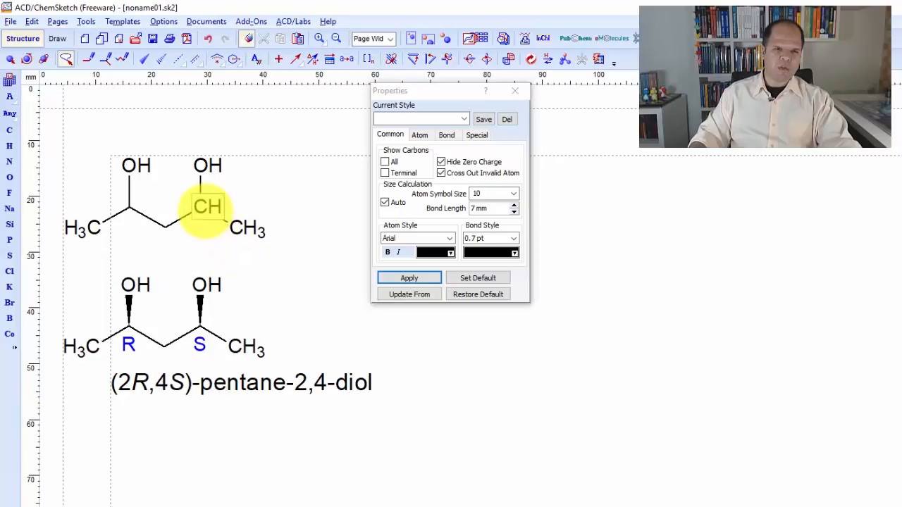
{"action": "left_click", "coordinate": [207, 207]}
{"action": "left_click", "coordinate": [169, 221]}
{"action": "left_click", "coordinate": [139, 203]}
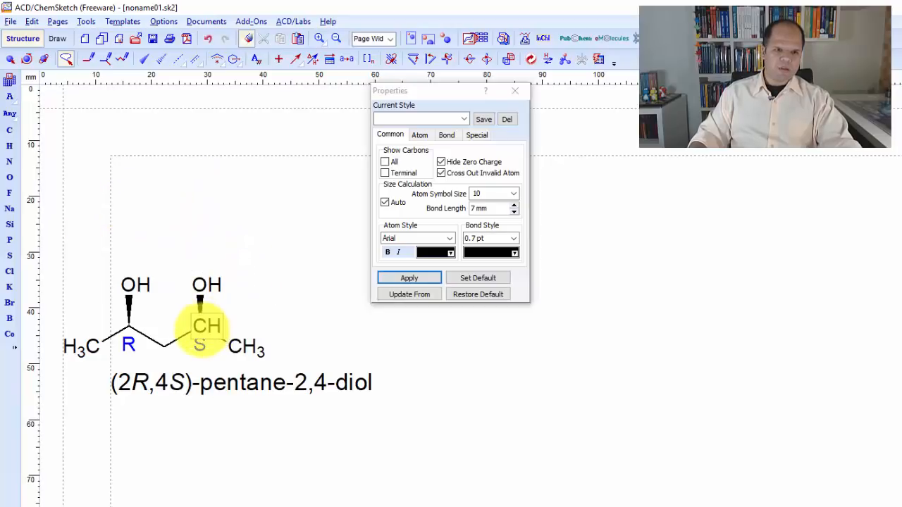
{"action": "left_click", "coordinate": [201, 328]}
{"action": "left_click", "coordinate": [200, 345]}
{"action": "left_click", "coordinate": [177, 347]}
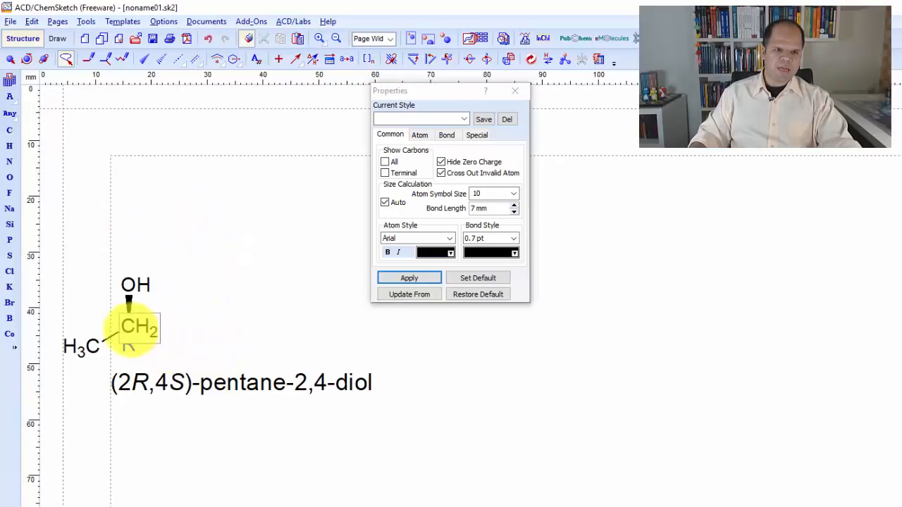
{"action": "left_click", "coordinate": [134, 322]}
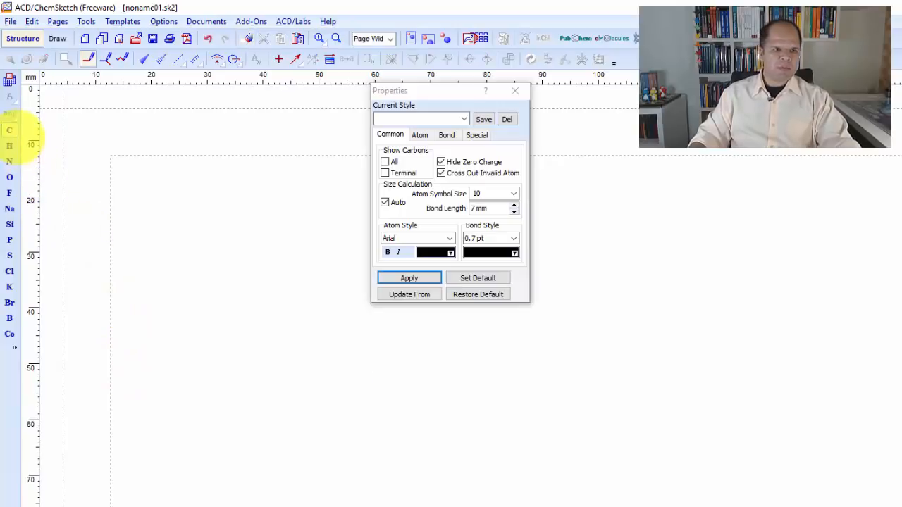
- Draw a six-carbon chain with an ethyl branch on the third carbon, a butyl branch on the fourth and a methyl on the fifth
{"action": "left_click_drag", "start_coordinate": [77, 230], "coordinate": [138, 214]}
{"action": "mouse_move", "coordinate": [138, 214]}
{"action": "left_mouse_down"}
{"action": "mouse_move", "coordinate": [176, 243]}
{"action": "mouse_move", "coordinate": [222, 226]}
{"action": "mouse_move", "coordinate": [268, 247]}
{"action": "mouse_move", "coordinate": [300, 231]}
{"action": "left_mouse_up"}
{"action": "mouse_move", "coordinate": [221, 226]}
{"action": "left_mouse_down"}
{"action": "mouse_move", "coordinate": [261, 144]}
{"action": "mouse_move", "coordinate": [210, 122]}
{"action": "left_mouse_up"}
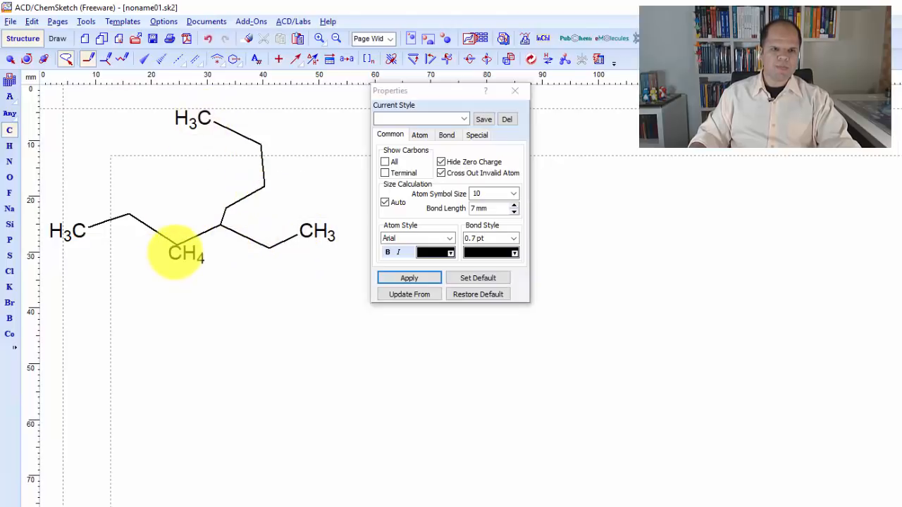
{"action": "mouse_move", "coordinate": [177, 260]}
{"action": "left_mouse_down"}
{"action": "mouse_move", "coordinate": [173, 298]}
{"action": "mouse_move", "coordinate": [224, 325]}
{"action": "left_mouse_up"}
{"action": "left_click", "coordinate": [270, 249]}
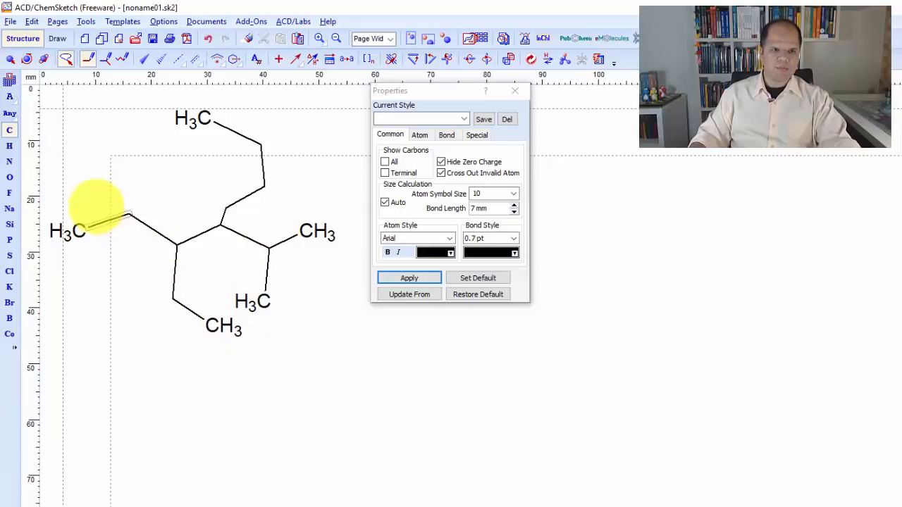
- Add a carbon branch ending in a hydroxyl group to the main chain's second carbon and clean the structure
{"action": "left_click_drag", "start_coordinate": [123, 212], "coordinate": [137, 181]}
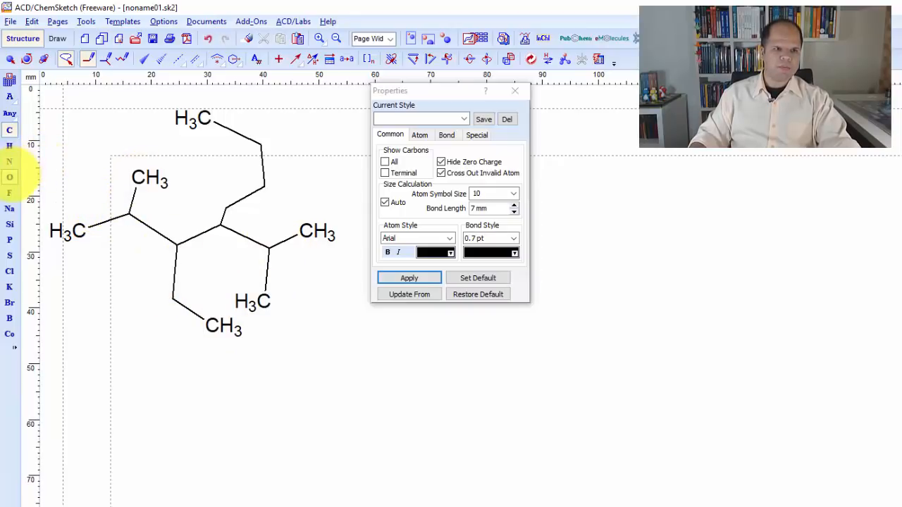
{"action": "left_click", "coordinate": [10, 176]}
{"action": "left_click_drag", "start_coordinate": [110, 145], "coordinate": [137, 177]}
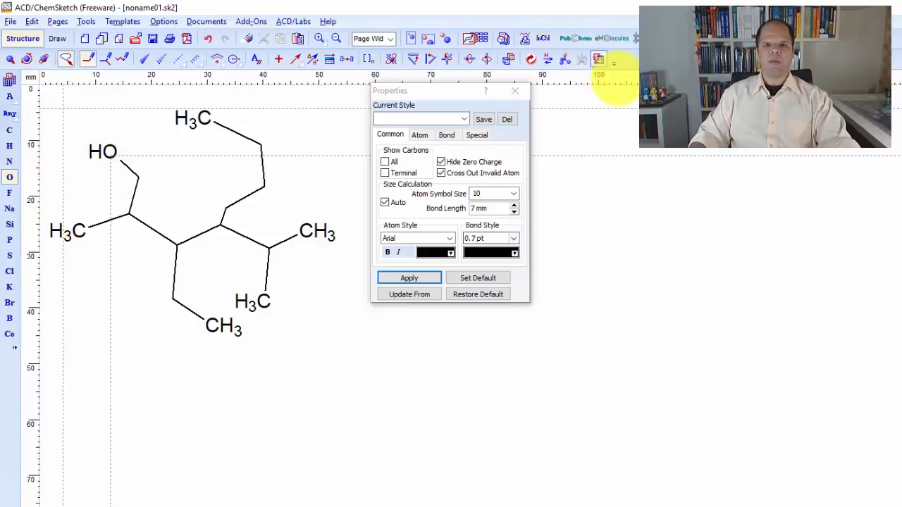
{"action": "left_click", "coordinate": [532, 59]}
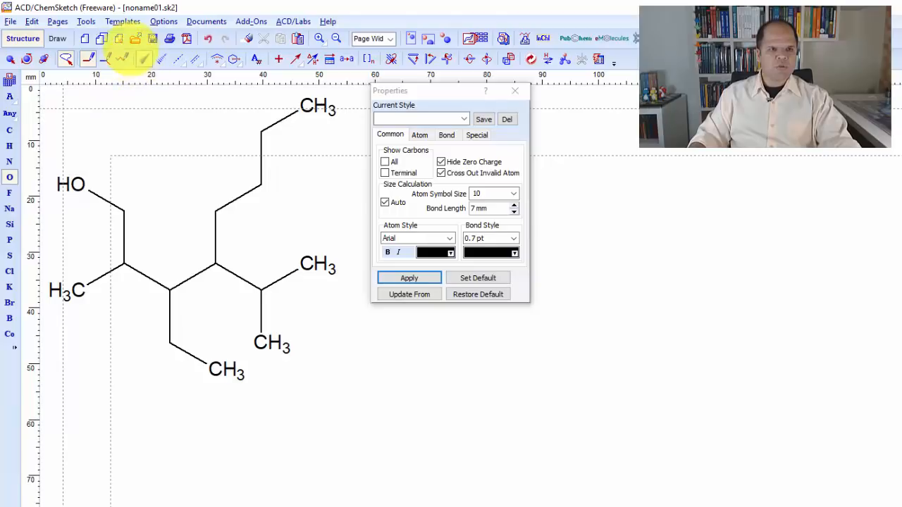
- Generate the structure name for the branched alcohol and place it below the drawing
{"action": "left_click", "coordinate": [85, 21]}
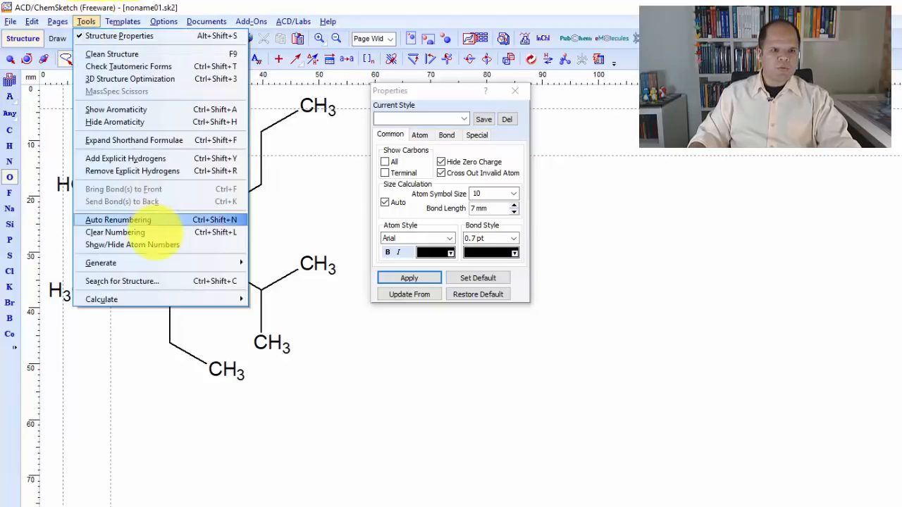
{"action": "mouse_move", "coordinate": [145, 267]}
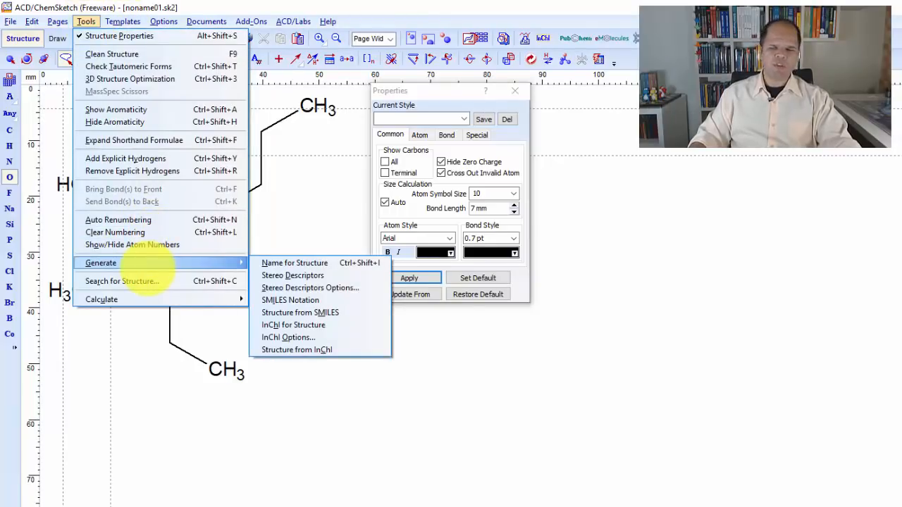
{"action": "left_click", "coordinate": [296, 263]}
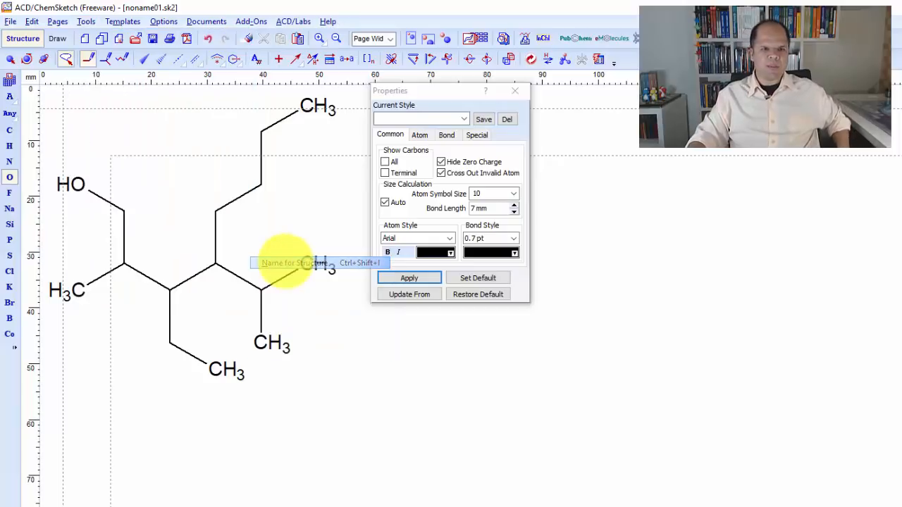
{"action": "left_click", "coordinate": [289, 459]}
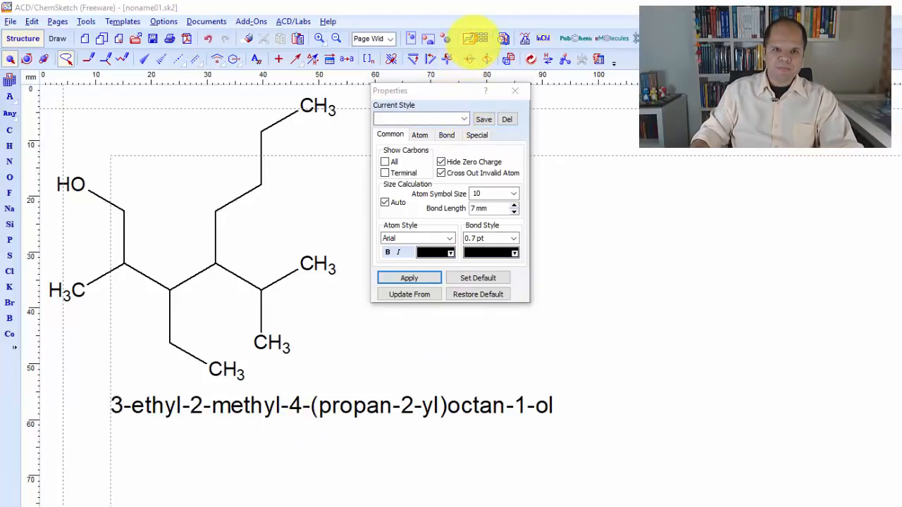
- Open the template library and look through the amino acid, anion and ring templates
{"action": "left_click", "coordinate": [476, 38]}
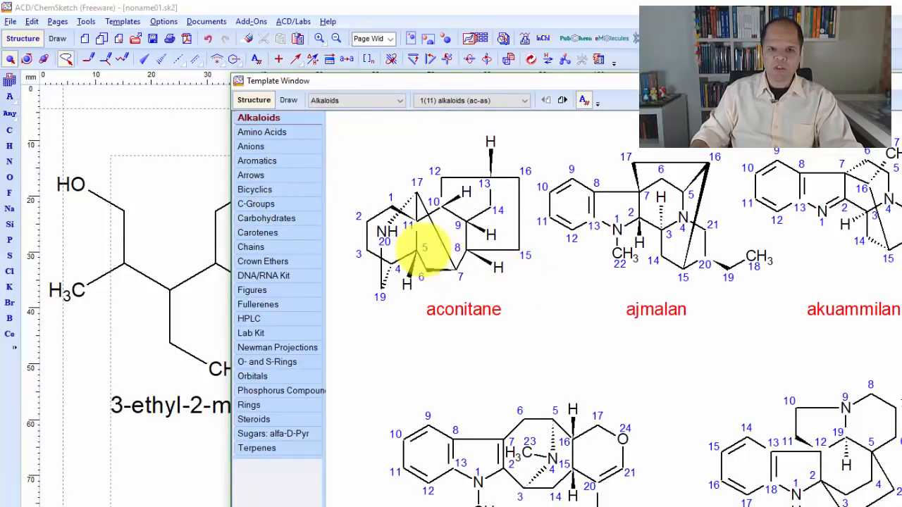
{"action": "left_click", "coordinate": [280, 132]}
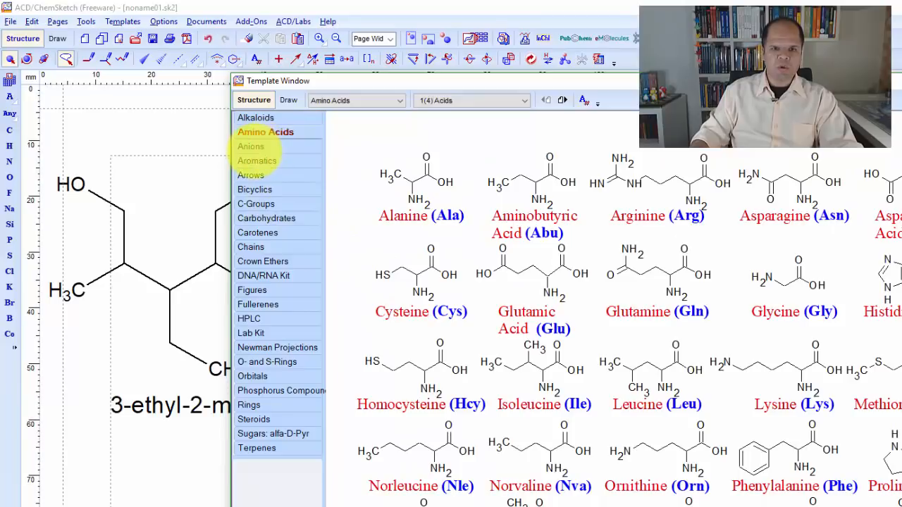
{"action": "left_click", "coordinate": [252, 146]}
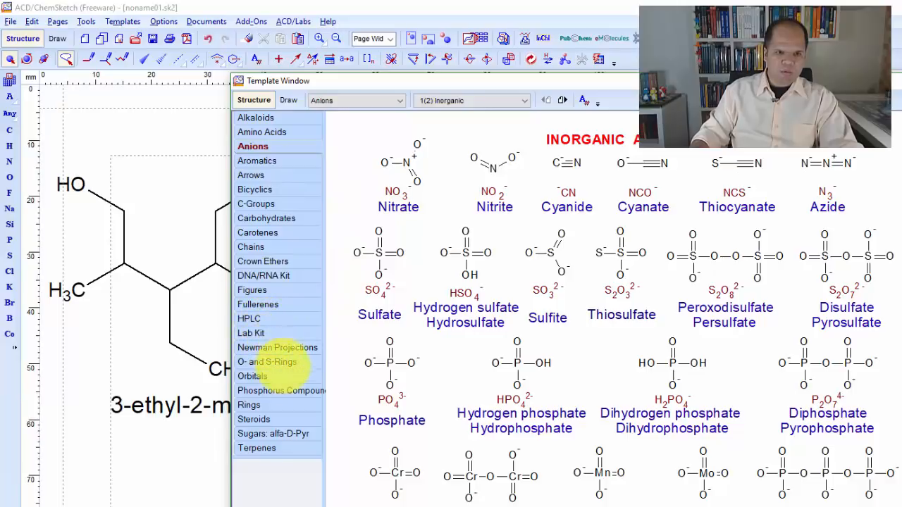
{"action": "left_click", "coordinate": [291, 347]}
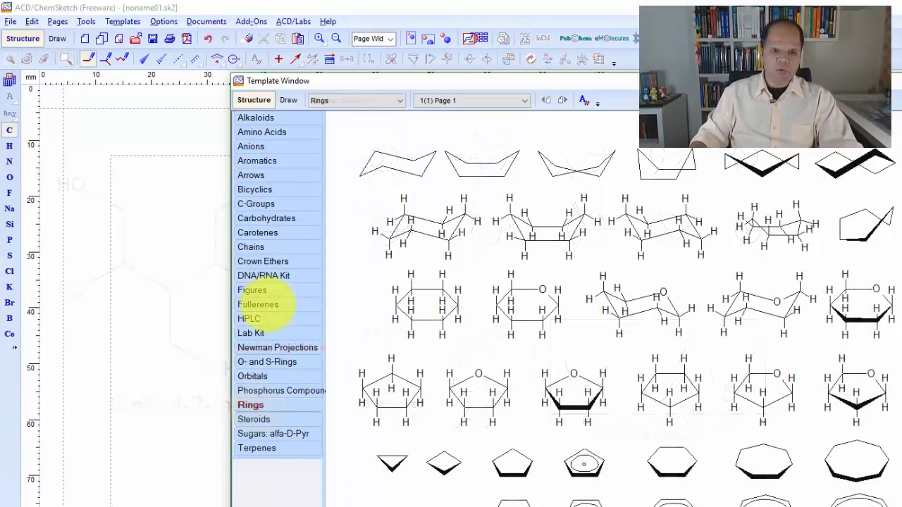
- Place the C60 fullerene template without double bonds in the upper-left area of the page
{"action": "left_click", "coordinate": [261, 305]}
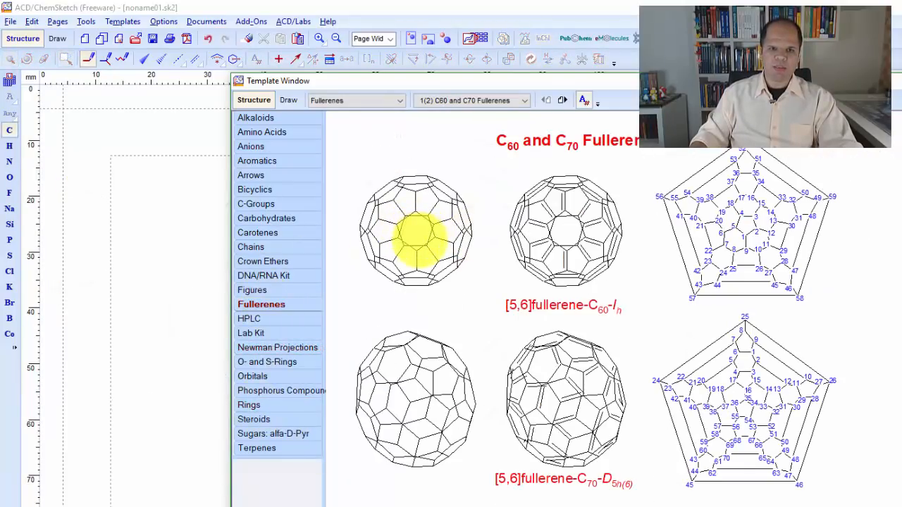
{"action": "left_click", "coordinate": [431, 243]}
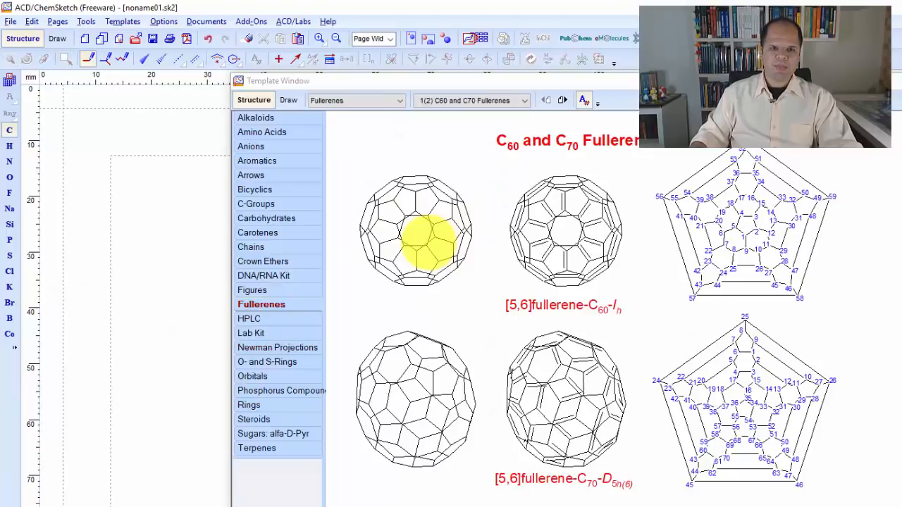
{"action": "left_click", "coordinate": [212, 264]}
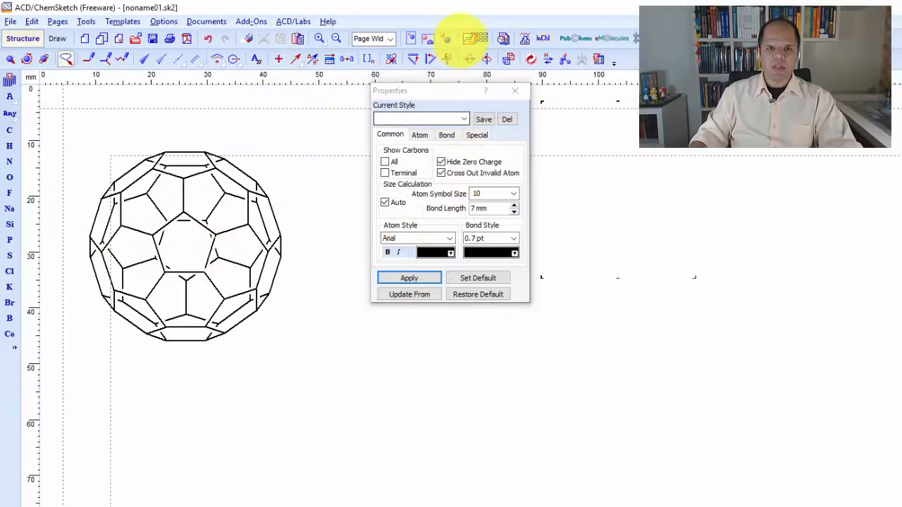
- Reopen the template library and look through the Figures, HPLC, Lab Kit and Bicyclics categories
{"action": "left_click", "coordinate": [475, 38]}
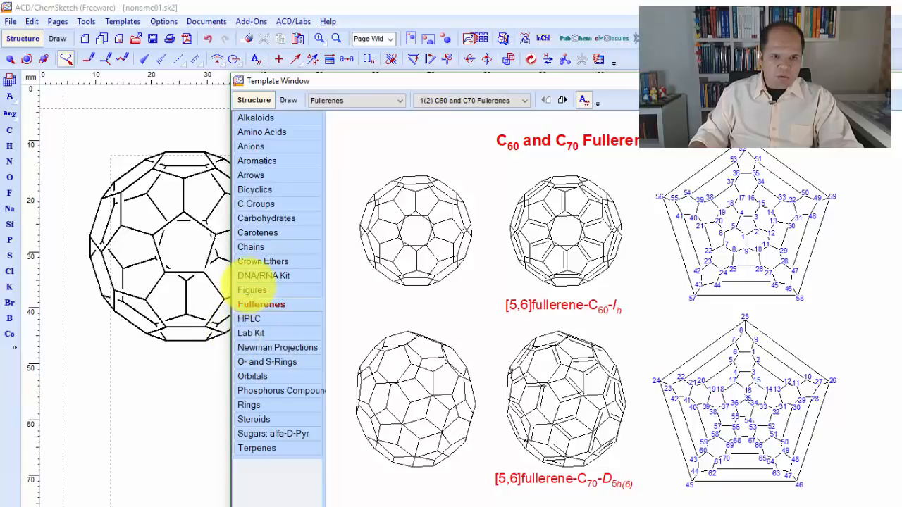
{"action": "left_click", "coordinate": [251, 290]}
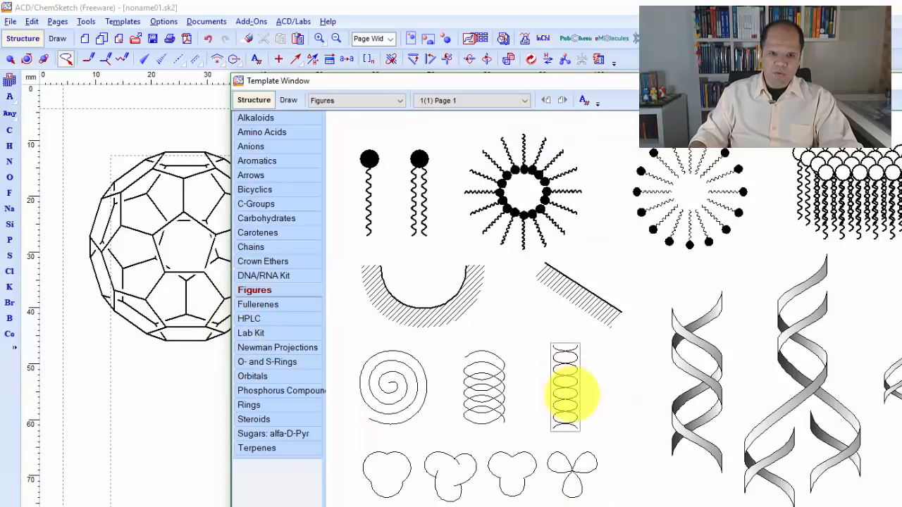
{"action": "left_click", "coordinate": [250, 318]}
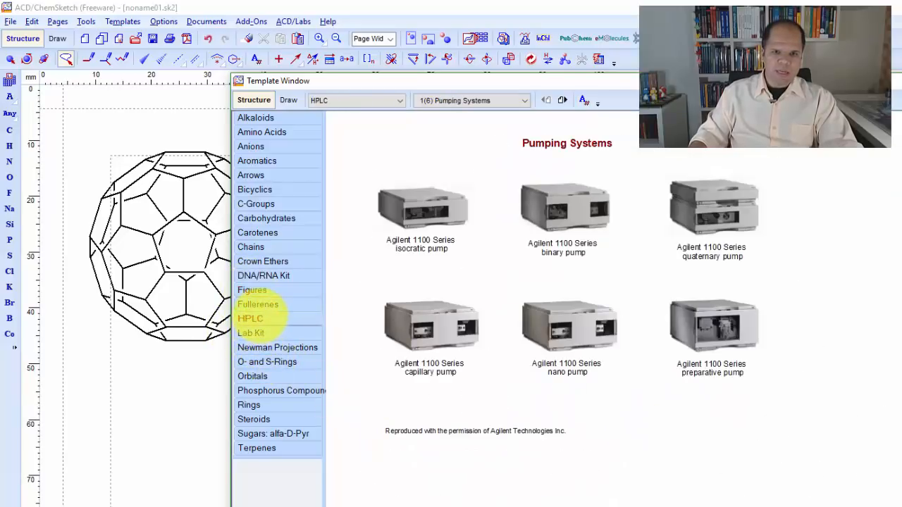
{"action": "left_click", "coordinate": [255, 332]}
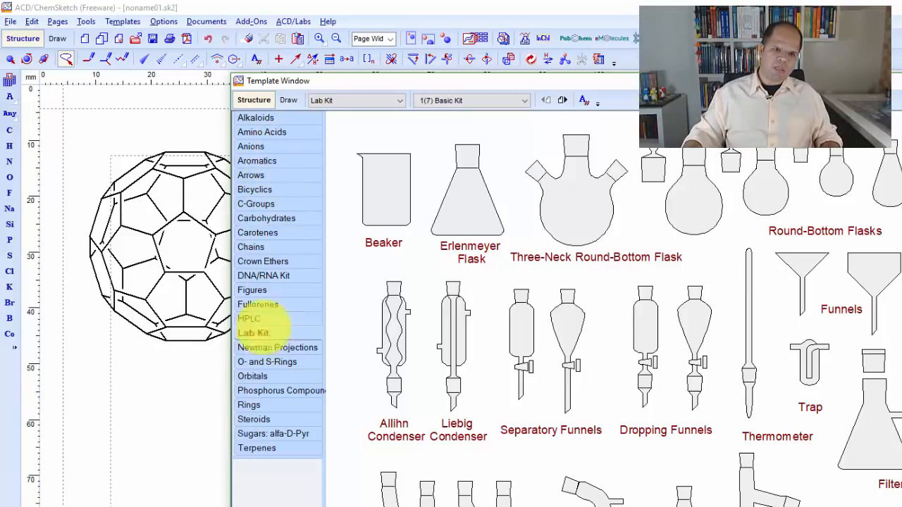
{"action": "left_click", "coordinate": [256, 189]}
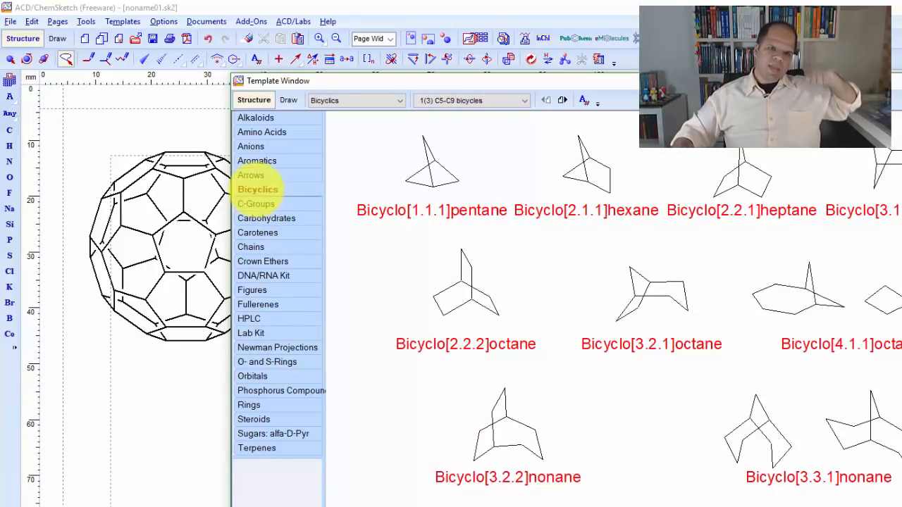
- Find the Vitamins templates and place the vitamin B12 structure to the right of the fullerene
{"action": "left_click", "coordinate": [394, 102]}
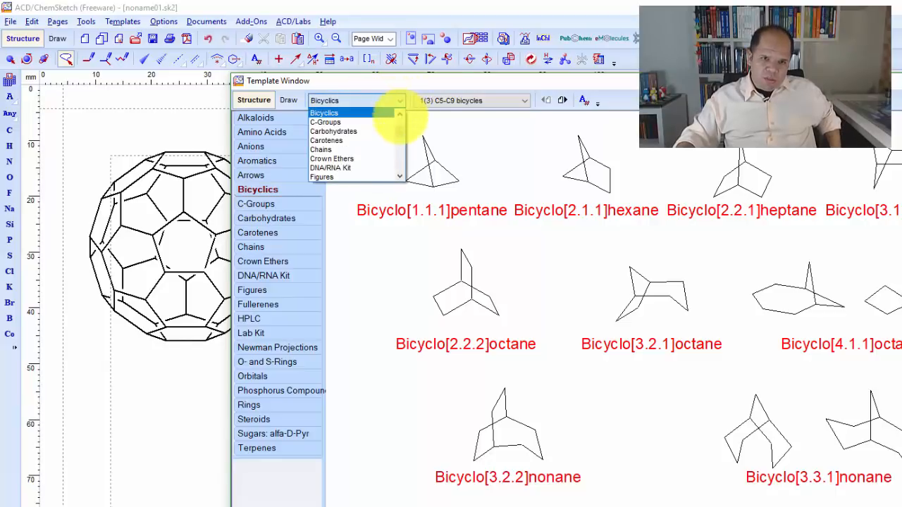
{"action": "left_click_drag", "start_coordinate": [399, 132], "coordinate": [399, 165]}
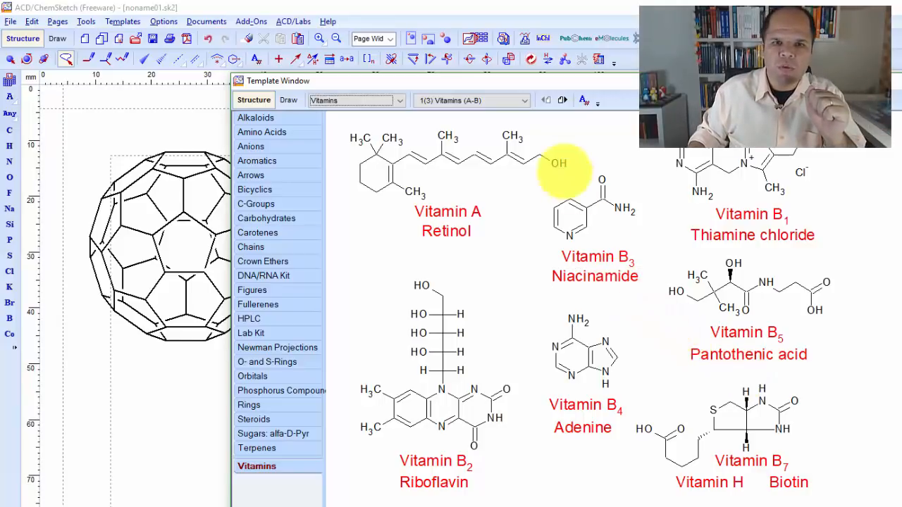
{"action": "left_click", "coordinate": [562, 100]}
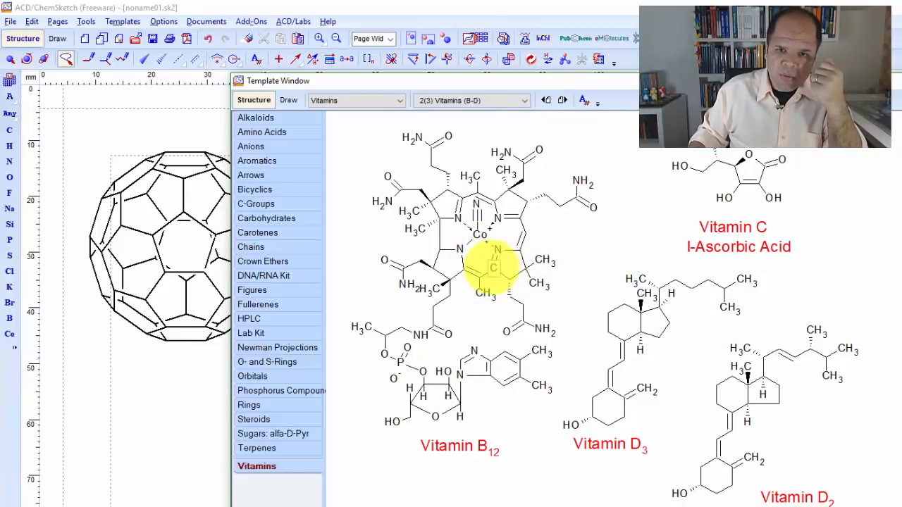
{"action": "left_click", "coordinate": [491, 266]}
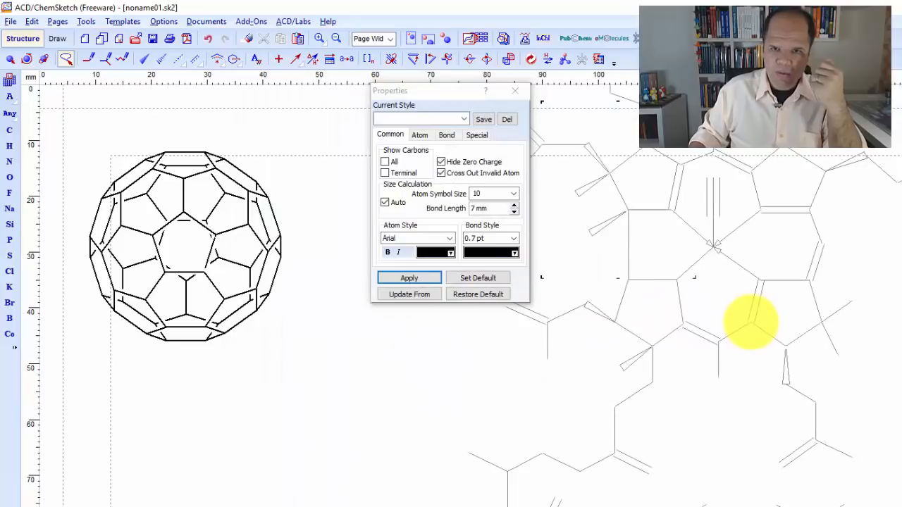
{"action": "left_click", "coordinate": [750, 323]}
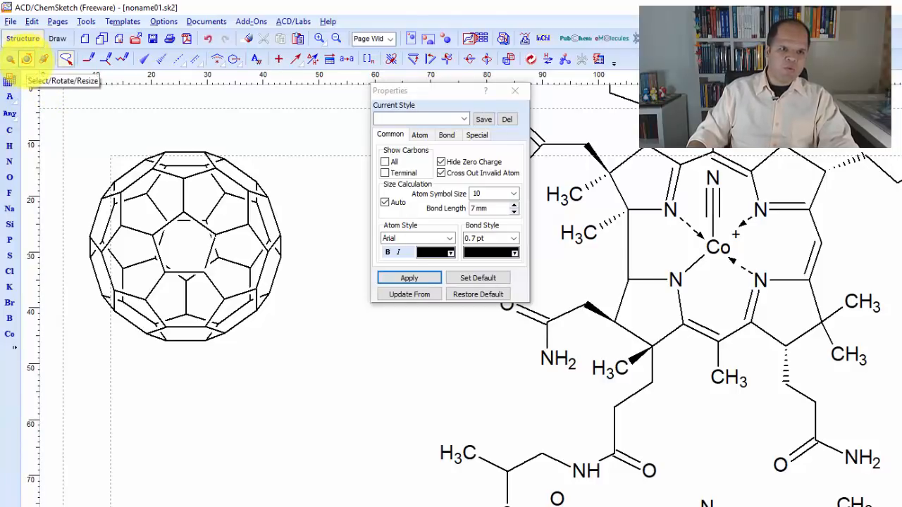
- Rotate the vitamin B12 structure in the plane of the page and reduce its size
{"action": "left_click", "coordinate": [26, 59]}
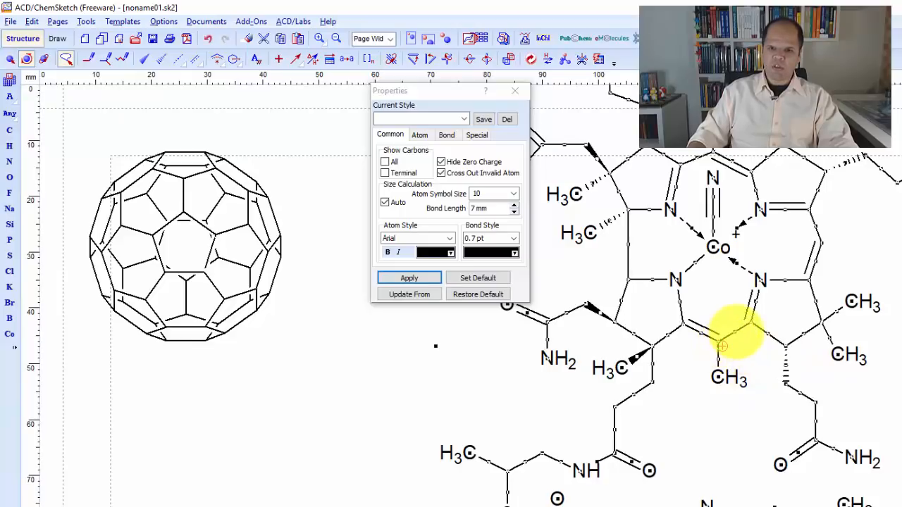
{"action": "left_click_drag", "start_coordinate": [737, 333], "coordinate": [747, 358]}
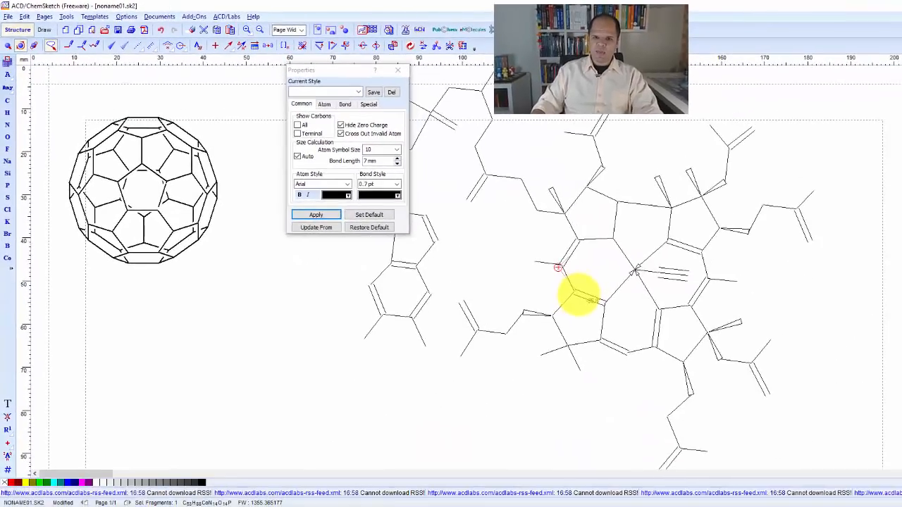
{"action": "left_click_drag", "start_coordinate": [576, 276], "coordinate": [588, 296]}
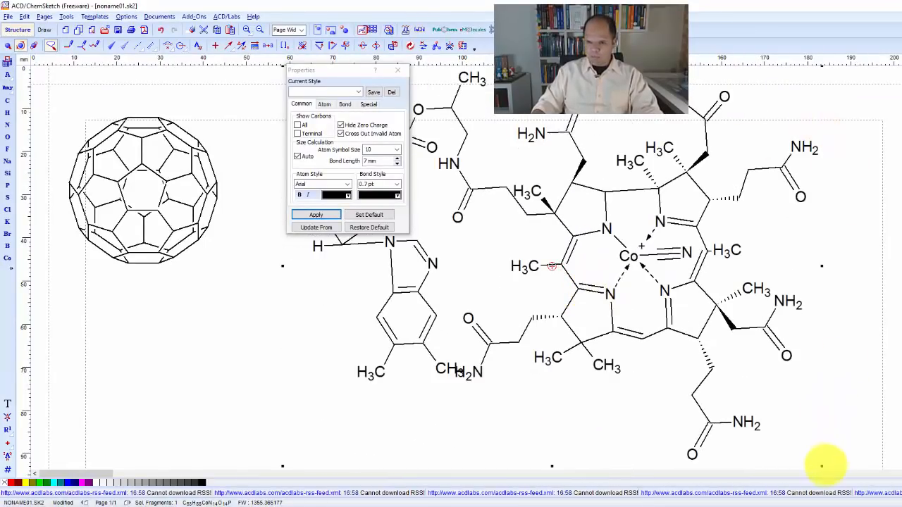
{"action": "left_click_drag", "start_coordinate": [821, 465], "coordinate": [618, 263]}
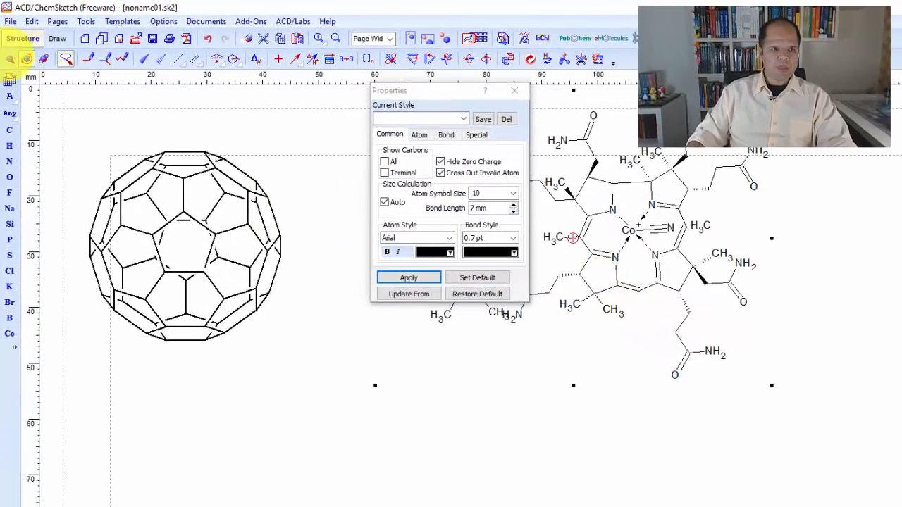
- Move the vitamin B12 structure lower and farther right on the page, and rotate it in the plane and in 3D
{"action": "left_click", "coordinate": [639, 238]}
{"action": "left_click_drag", "start_coordinate": [620, 248], "coordinate": [766, 326]}
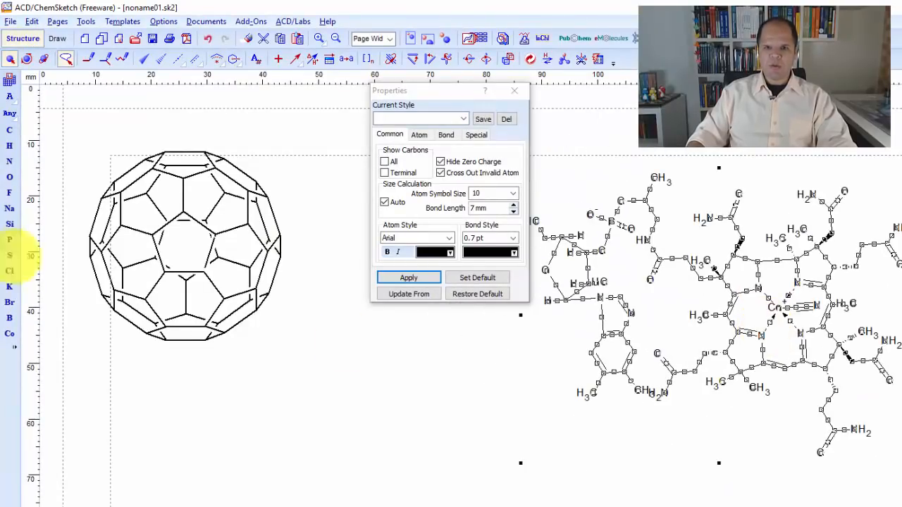
{"action": "left_click", "coordinate": [26, 58]}
{"action": "mouse_move", "coordinate": [842, 238]}
{"action": "left_mouse_down"}
{"action": "mouse_move", "coordinate": [771, 201]}
{"action": "mouse_move", "coordinate": [752, 206]}
{"action": "mouse_move", "coordinate": [845, 391]}
{"action": "mouse_move", "coordinate": [789, 278]}
{"action": "mouse_move", "coordinate": [704, 251]}
{"action": "mouse_move", "coordinate": [730, 257]}
{"action": "left_mouse_up"}
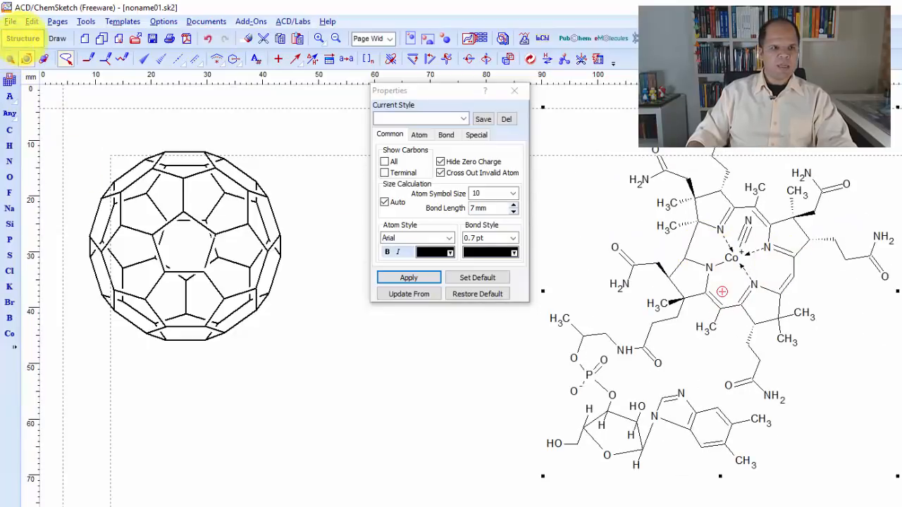
{"action": "left_click", "coordinate": [43, 58]}
{"action": "left_click_drag", "start_coordinate": [716, 306], "coordinate": [667, 401]}
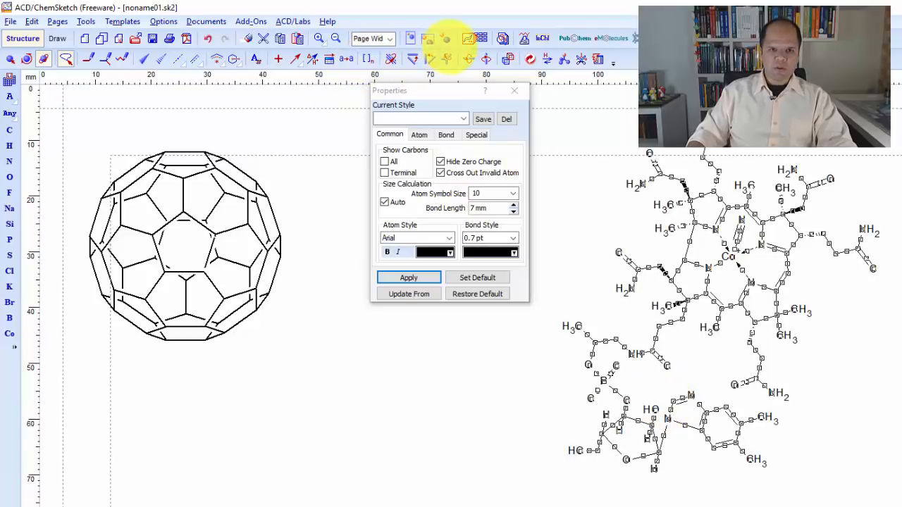
- Erase the vitamin B12 structure and the fullerene from the page
{"action": "left_click", "coordinate": [248, 39]}
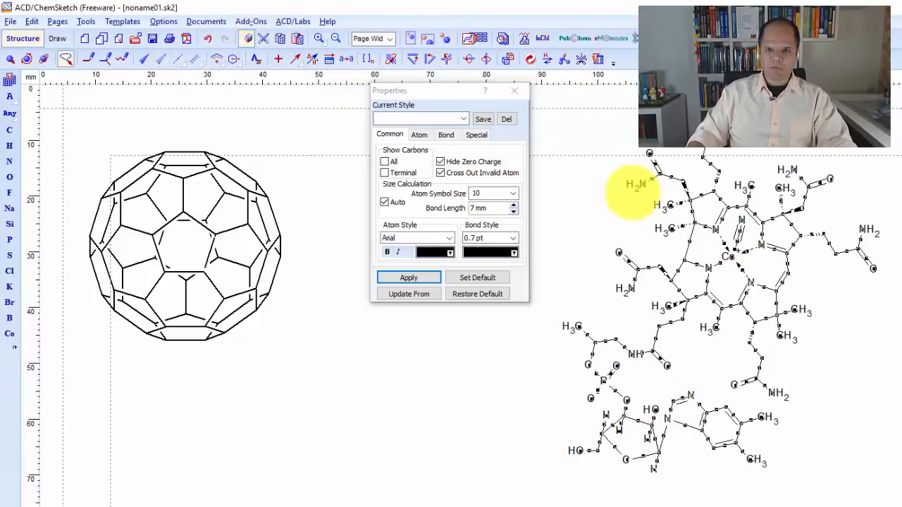
{"action": "left_click", "coordinate": [729, 252]}
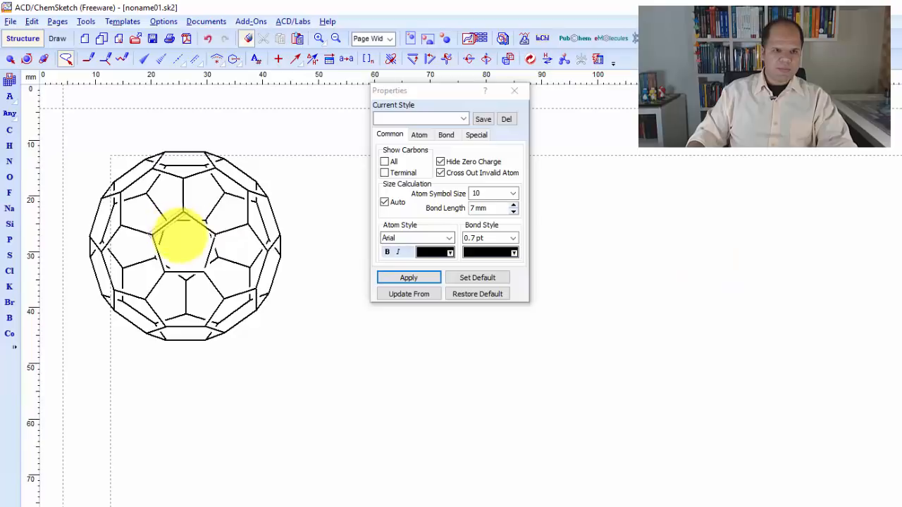
{"action": "left_click", "coordinate": [210, 251]}
- Insert a label atom M on the emptied page
{"action": "left_click", "coordinate": [9, 130]}
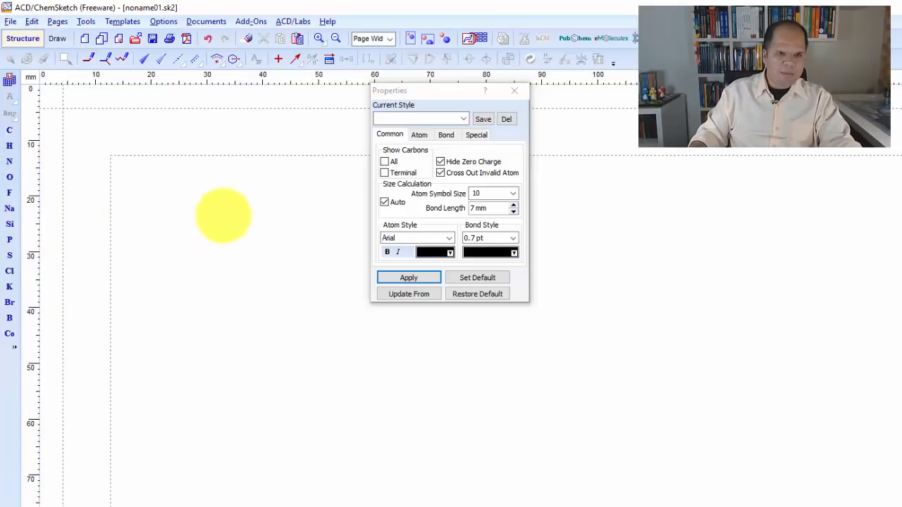
{"action": "left_click", "coordinate": [177, 243]}
{"action": "type", "text": "M"}
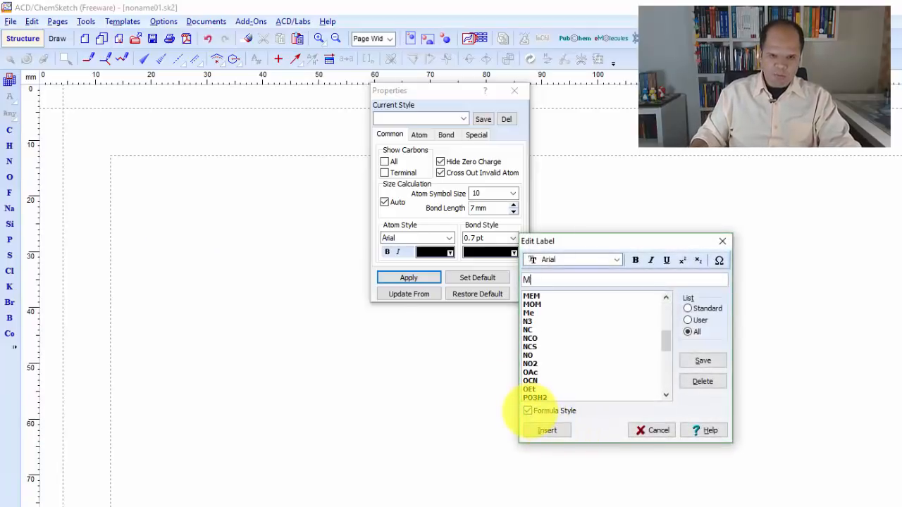
{"action": "left_click", "coordinate": [546, 431]}
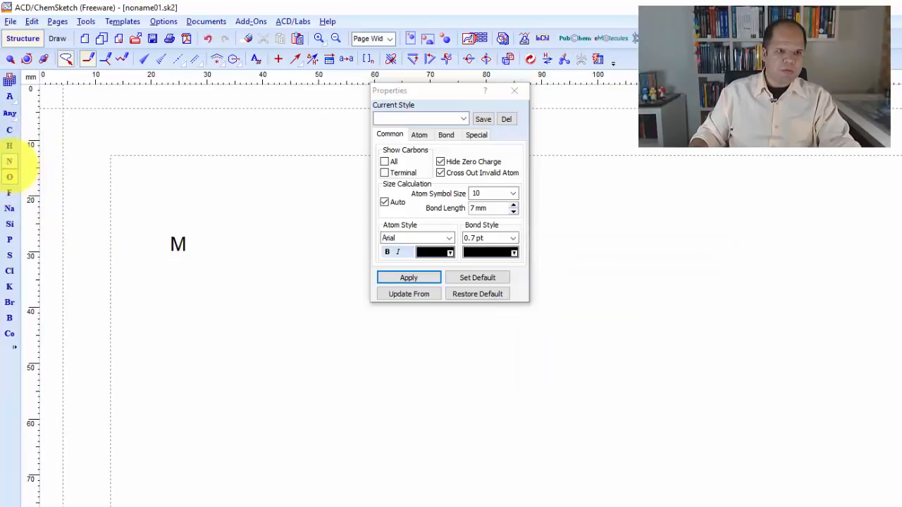
- Attach four oxygen atoms around the M atom with single bonds, giving four OH groups
{"action": "left_click_drag", "start_coordinate": [130, 218], "coordinate": [177, 244]}
{"action": "left_click", "coordinate": [176, 248]}
{"action": "left_click", "coordinate": [175, 246]}
{"action": "left_click_drag", "start_coordinate": [137, 272], "coordinate": [176, 245]}
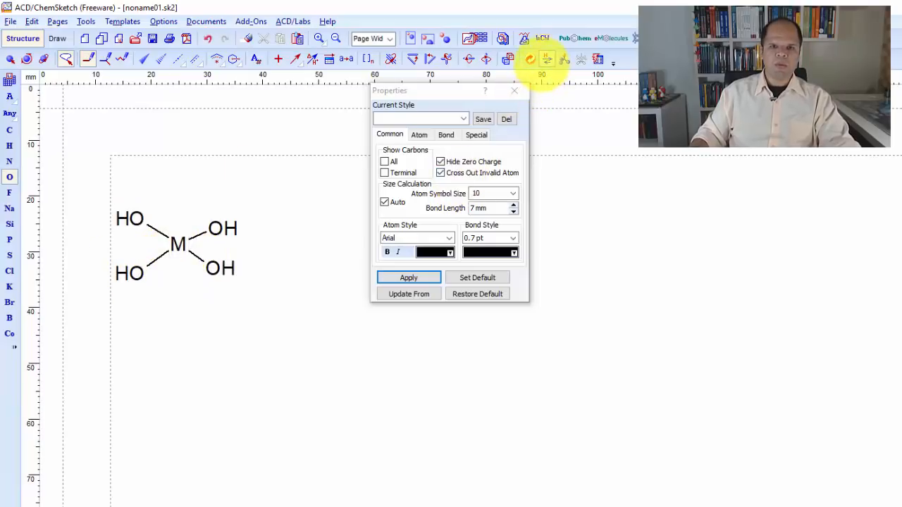
- Clean the M(OH)4 structure and rotate it in 3D so its four OH groups lie in a flattened plane around M
{"action": "left_click", "coordinate": [530, 60]}
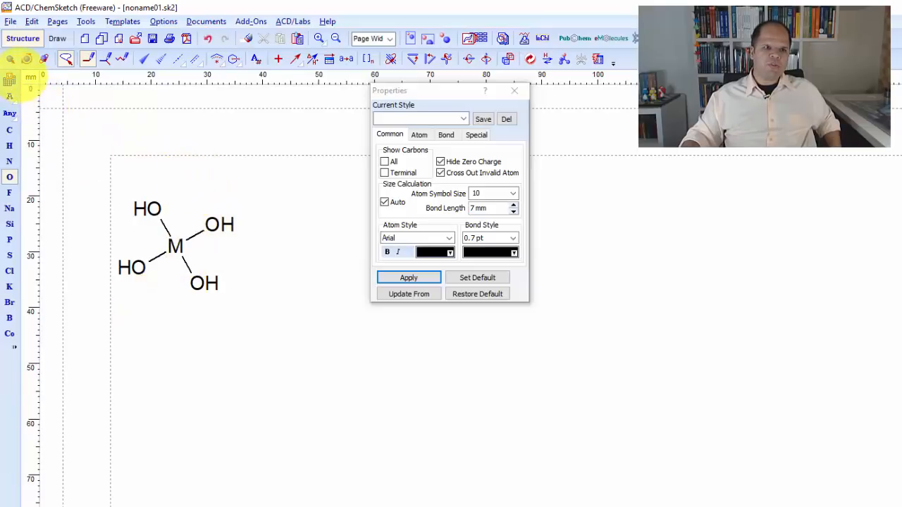
{"action": "left_click", "coordinate": [44, 58]}
{"action": "mouse_move", "coordinate": [169, 169]}
{"action": "left_mouse_down"}
{"action": "mouse_move", "coordinate": [89, 288]}
{"action": "mouse_move", "coordinate": [254, 185]}
{"action": "left_mouse_up"}
{"action": "mouse_move", "coordinate": [199, 270]}
{"action": "left_mouse_down"}
{"action": "mouse_move", "coordinate": [218, 258]}
{"action": "mouse_move", "coordinate": [186, 251]}
{"action": "mouse_move", "coordinate": [181, 211]}
{"action": "mouse_move", "coordinate": [207, 213]}
{"action": "mouse_move", "coordinate": [203, 204]}
{"action": "left_mouse_up"}
{"action": "left_click", "coordinate": [243, 312]}
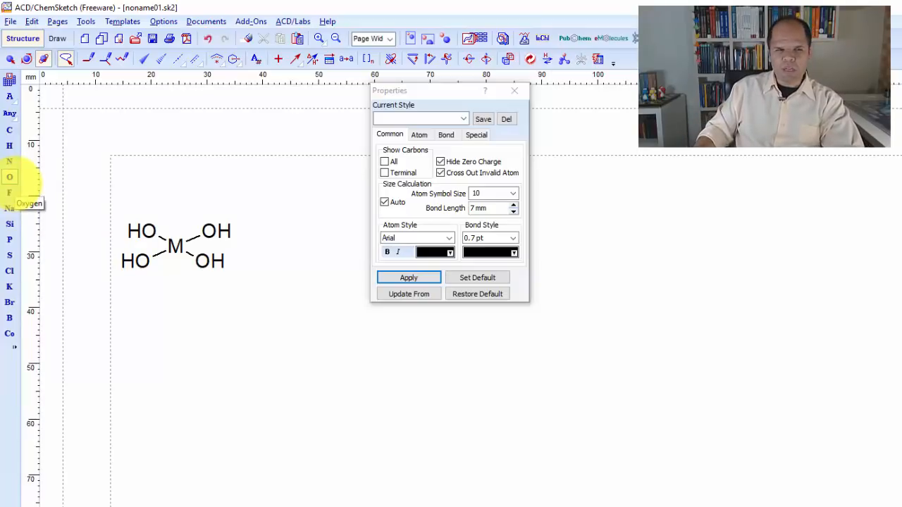
- Place one water molecule above the M complex and another below it
{"action": "left_click", "coordinate": [9, 176]}
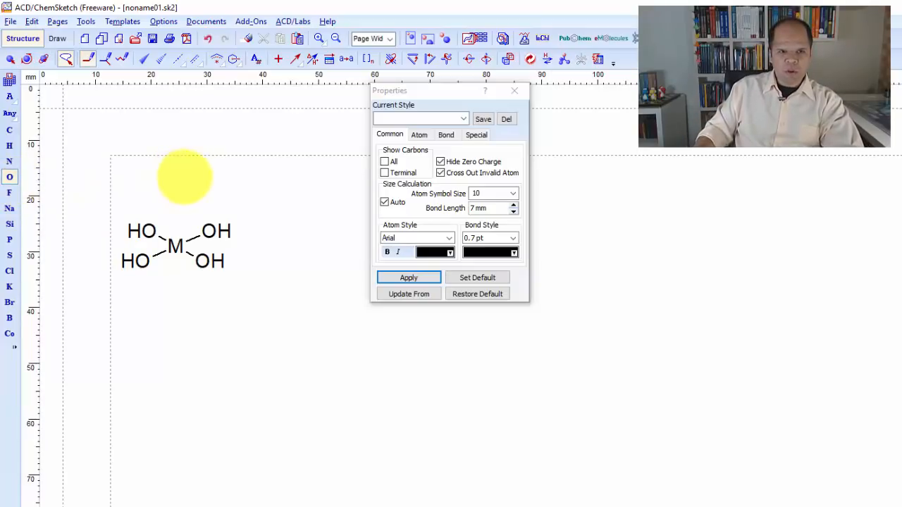
{"action": "left_click", "coordinate": [175, 177]}
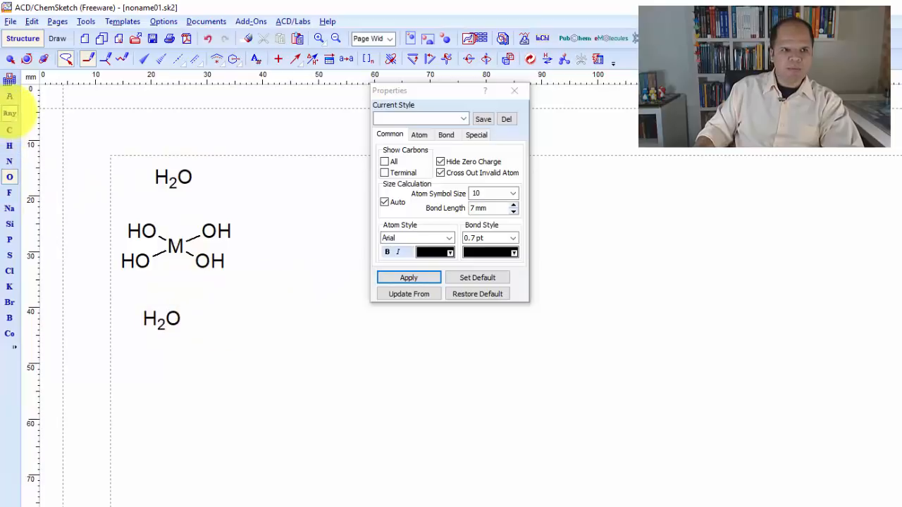
- Try to connect both water molecules to the M atom with ordinary single bonds
{"action": "left_click", "coordinate": [10, 130]}
{"action": "left_click_drag", "start_coordinate": [174, 244], "coordinate": [185, 180]}
{"action": "left_click_drag", "start_coordinate": [171, 316], "coordinate": [177, 248]}
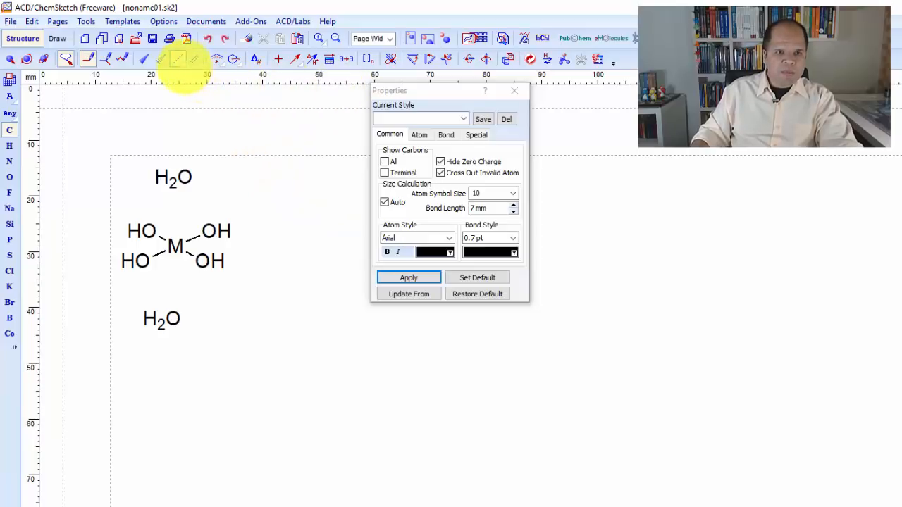
- Connect the upper and lower water molecules to the M atom with dashed coordinating bonds
{"action": "left_click", "coordinate": [178, 59]}
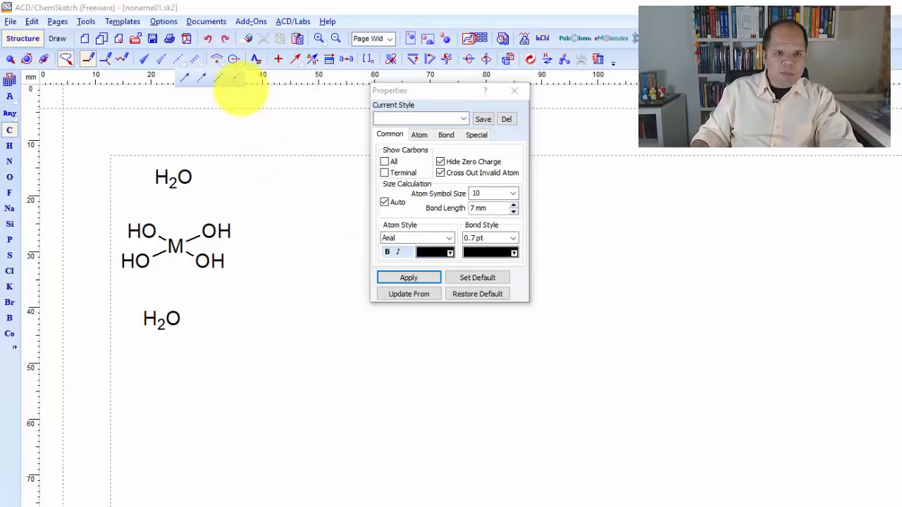
{"action": "left_click", "coordinate": [235, 77]}
{"action": "left_click_drag", "start_coordinate": [176, 246], "coordinate": [176, 178]}
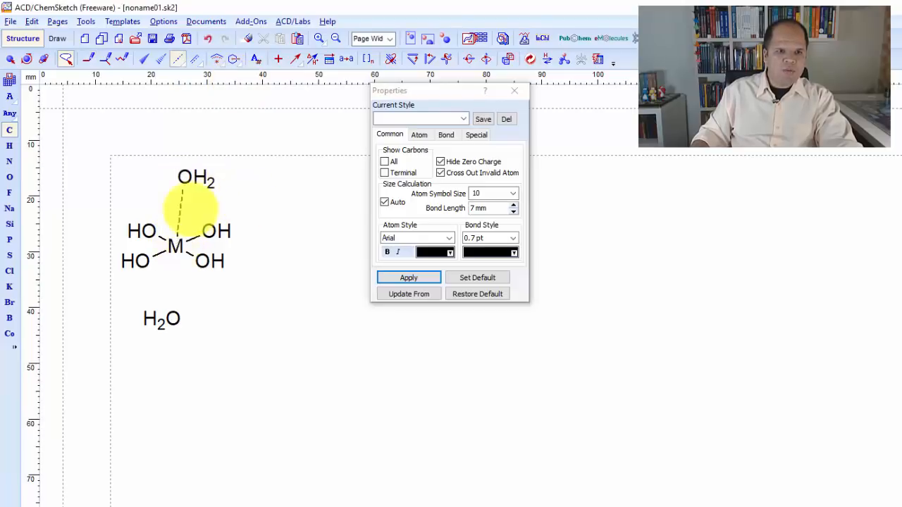
{"action": "left_click_drag", "start_coordinate": [170, 322], "coordinate": [175, 245]}
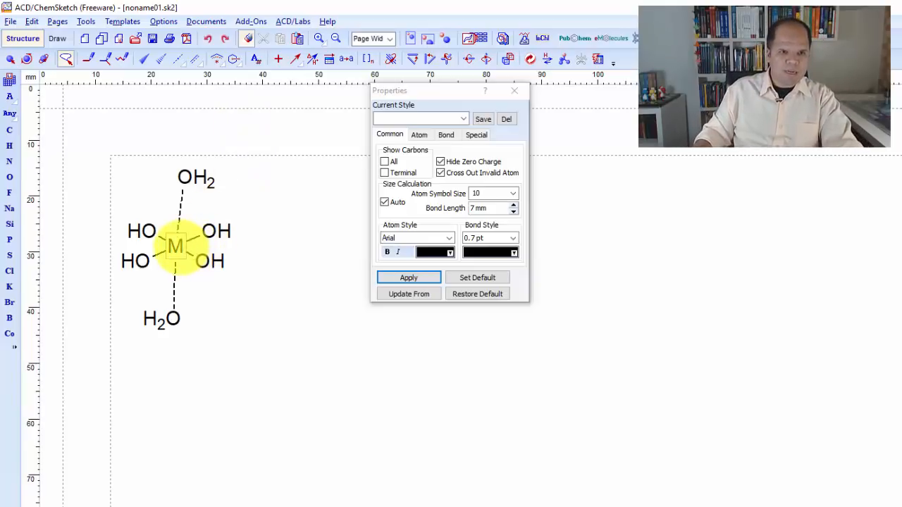
- Erase the whole M complex and place a benzene ring near the page's upper-left margin
{"action": "key", "text": "ctrl+a"}
{"action": "key", "text": "Delete"}
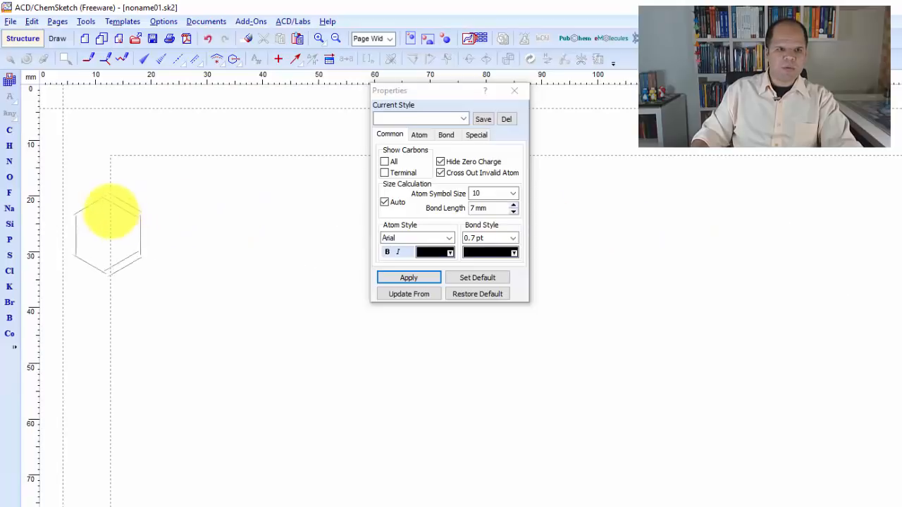
{"action": "left_click", "coordinate": [159, 219]}
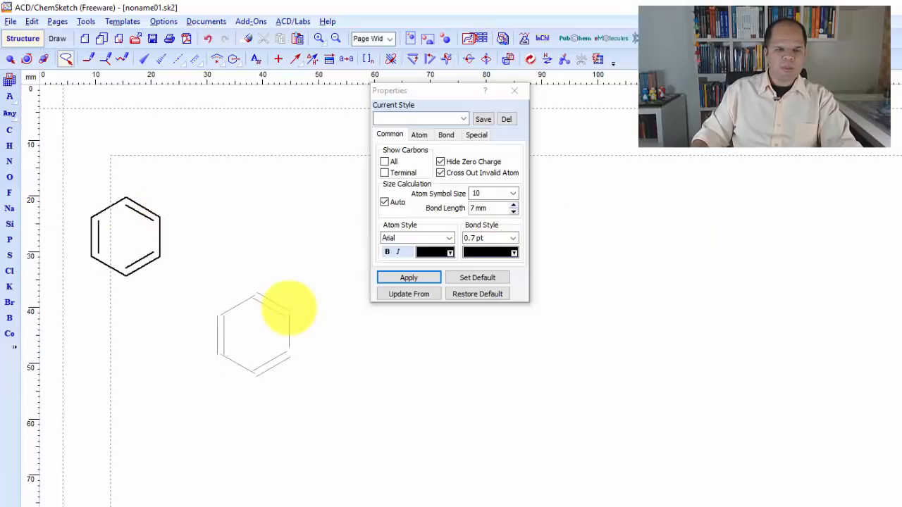
- Hide the Periodic Table of Elements entry from the atom tools and show it again
{"action": "left_click", "coordinate": [14, 347]}
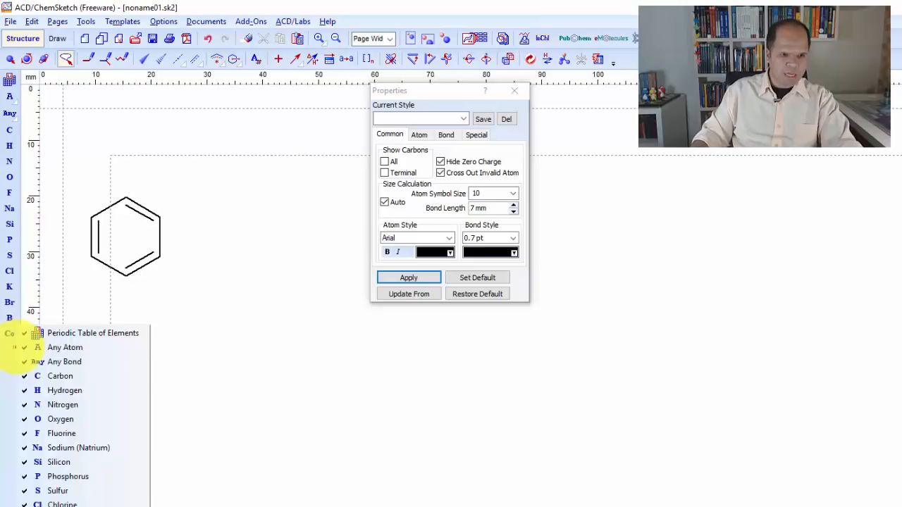
{"action": "left_click", "coordinate": [61, 332]}
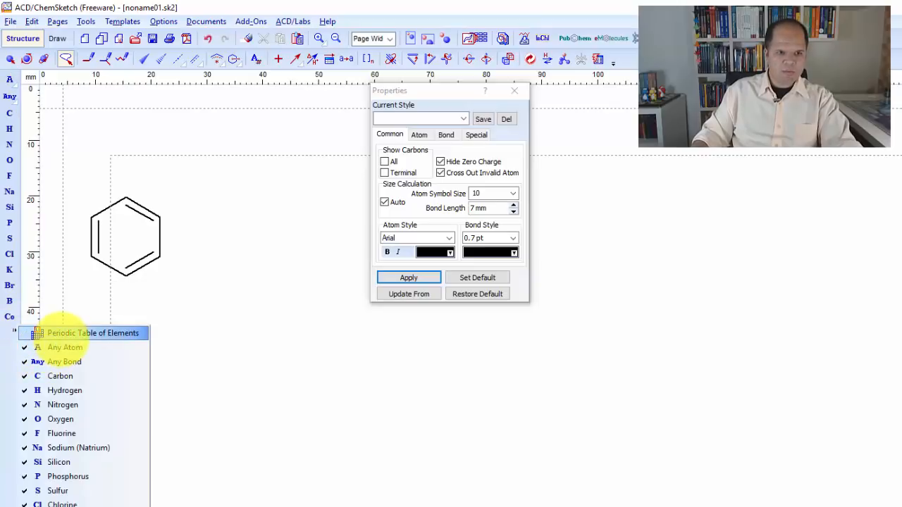
{"action": "left_click", "coordinate": [113, 332]}
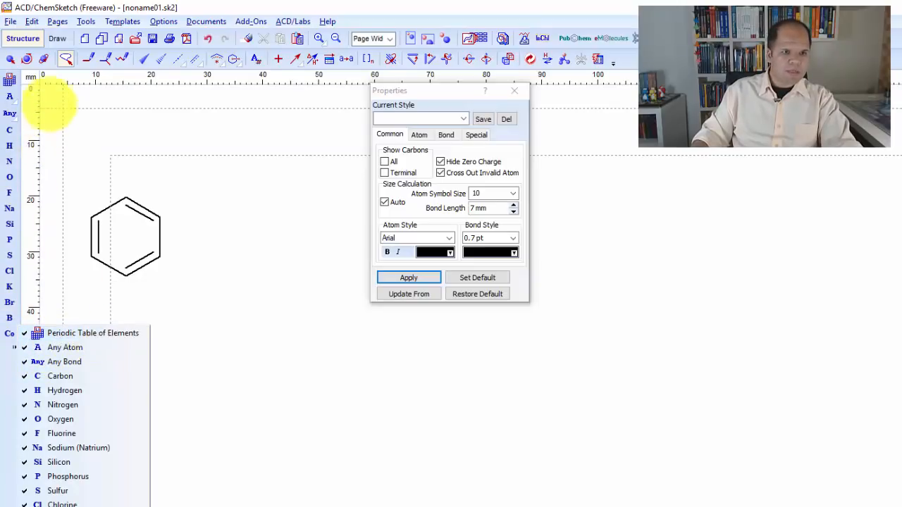
- Choose aluminium from the periodic table and place an Al3+ ion to the right of the benzene ring
{"action": "left_click", "coordinate": [10, 79]}
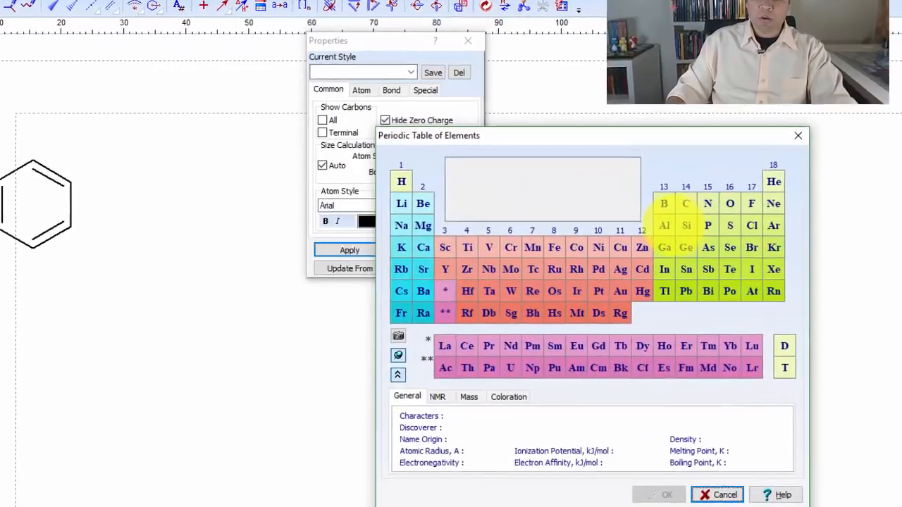
{"action": "left_click", "coordinate": [690, 256]}
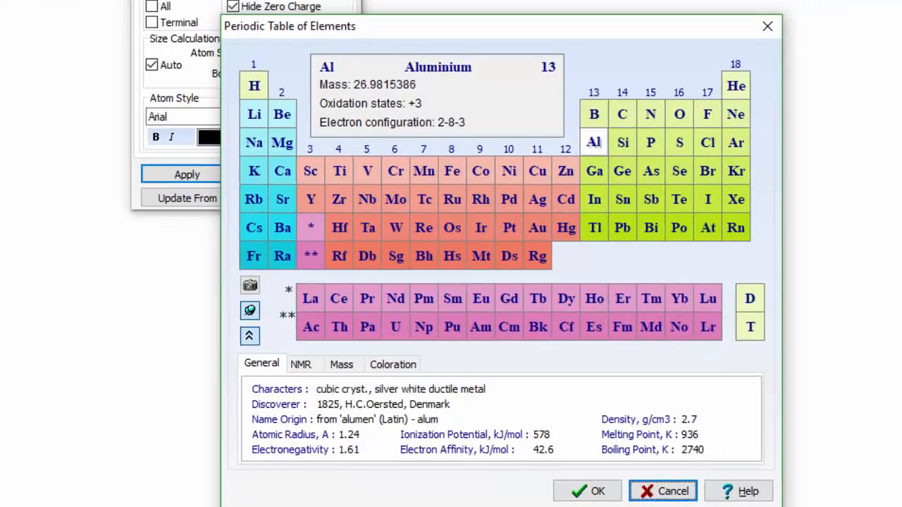
{"action": "left_click", "coordinate": [587, 491]}
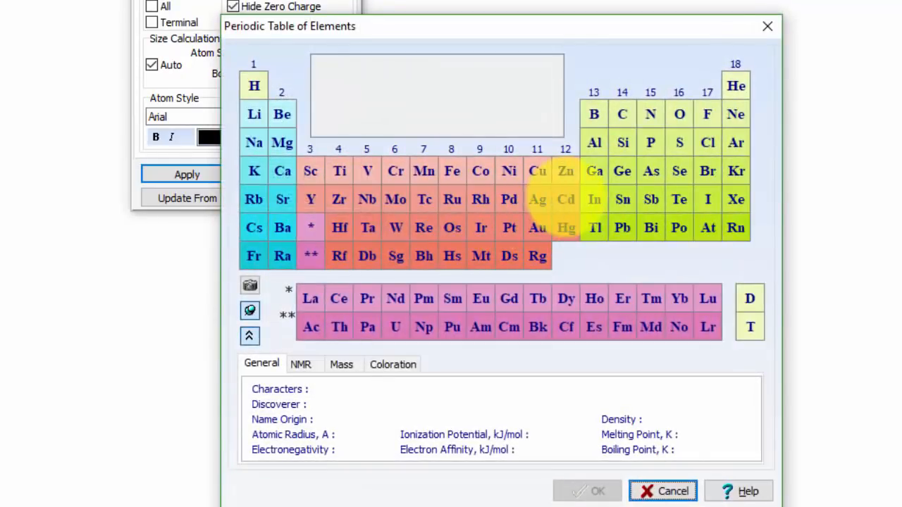
- Examine cadmium's general, NMR and mass data and the coloration schemes in the periodic table, and close it
{"action": "left_click", "coordinate": [565, 200]}
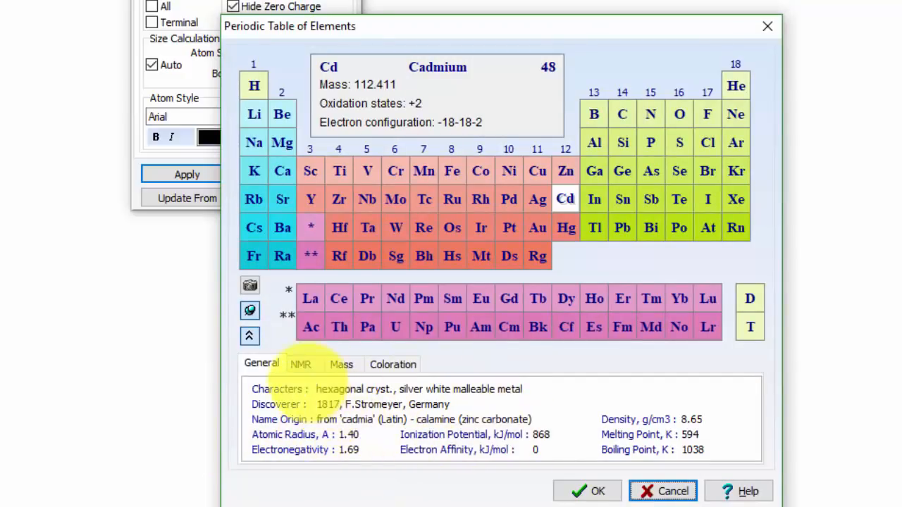
{"action": "left_click", "coordinate": [300, 364]}
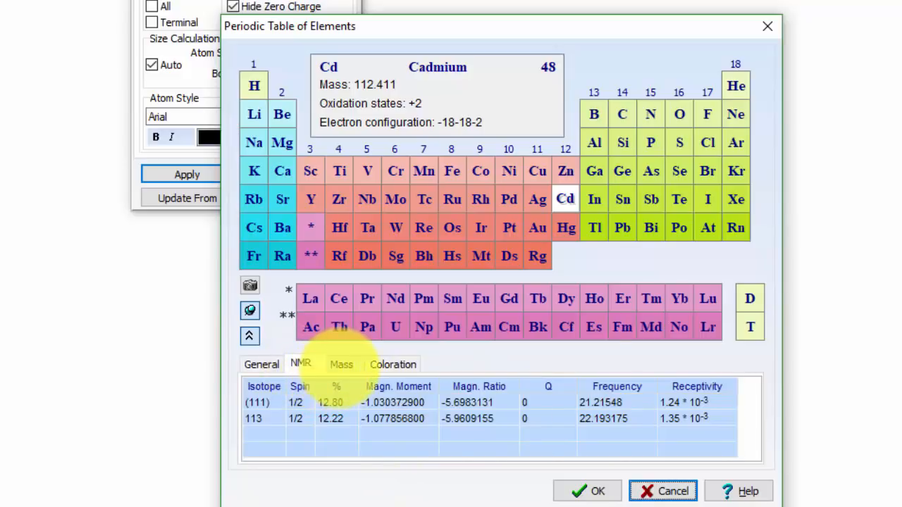
{"action": "left_click", "coordinate": [341, 364]}
{"action": "left_click", "coordinate": [393, 363]}
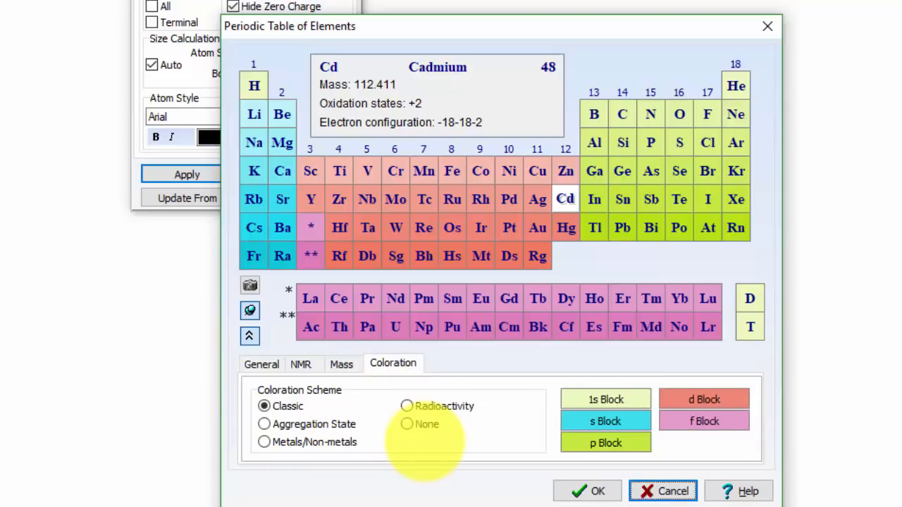
{"action": "left_click", "coordinate": [767, 26]}
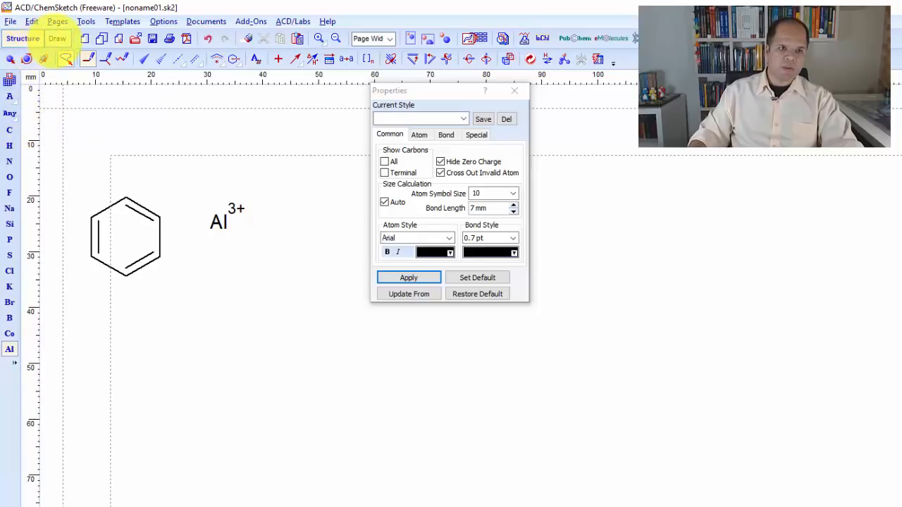
- In Draw mode, draw a curved arrow over the top from the benzene ring's upper double bond to the Al3+ ion
{"action": "left_click", "coordinate": [57, 38]}
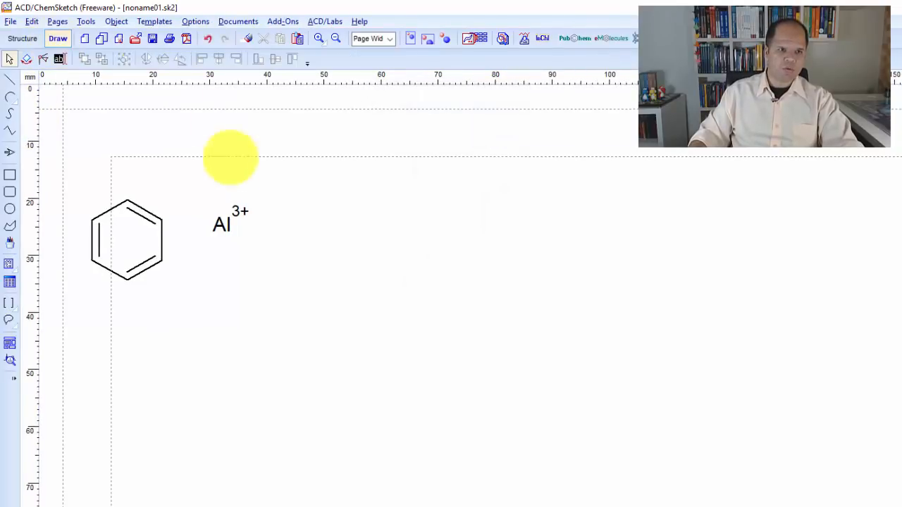
{"action": "left_click", "coordinate": [10, 97]}
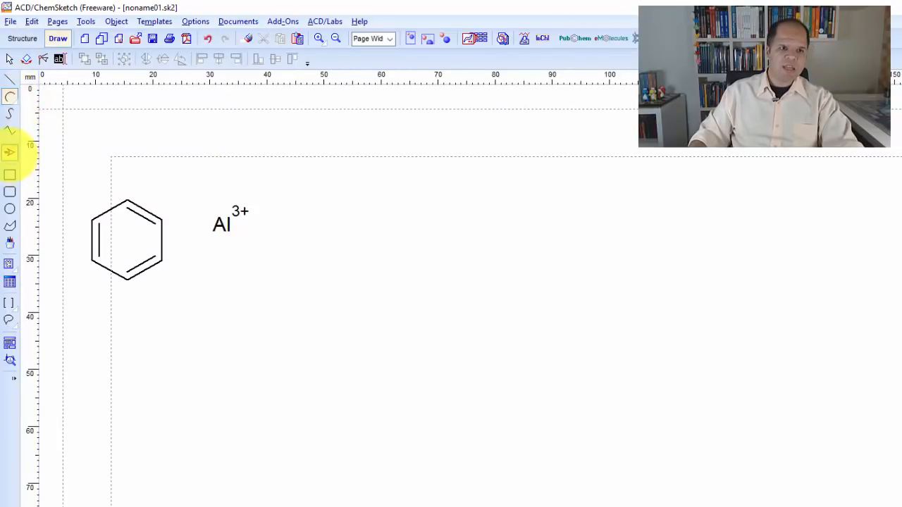
{"action": "left_click", "coordinate": [10, 152]}
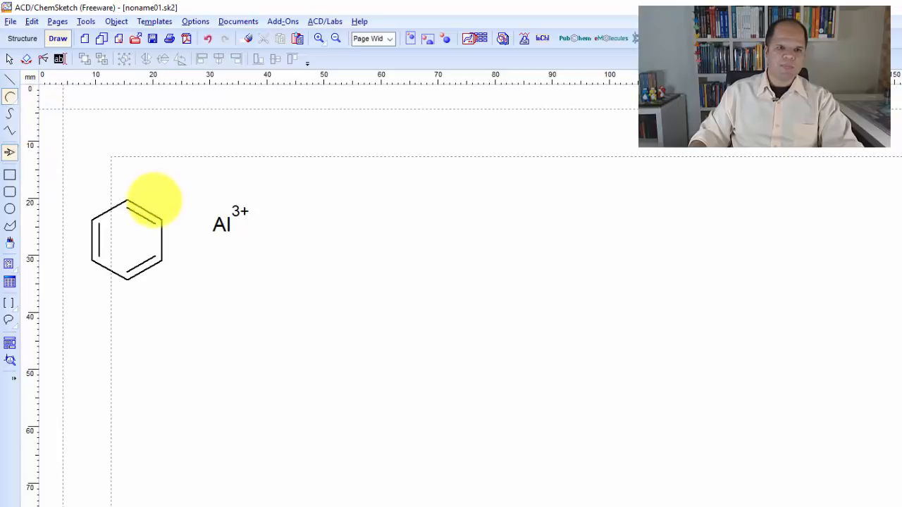
{"action": "left_click_drag", "start_coordinate": [154, 200], "coordinate": [221, 203]}
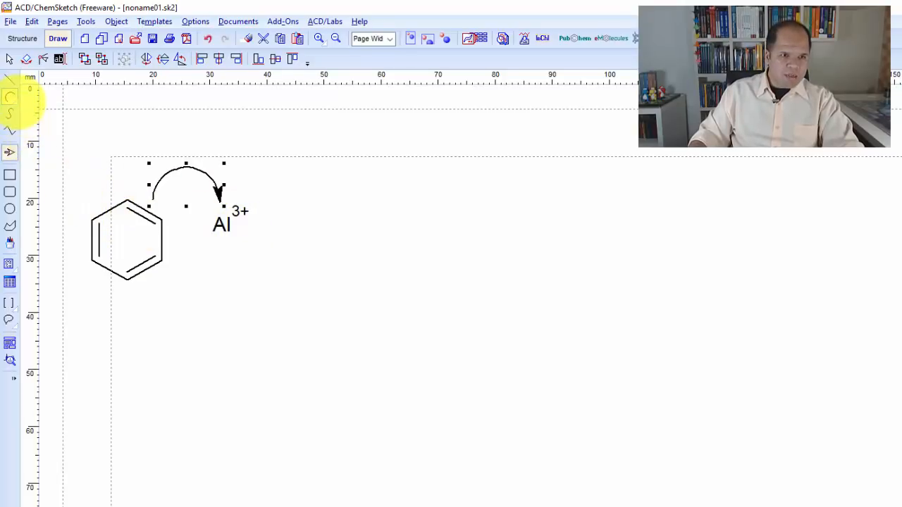
- Draw a second, shallower curved arrow from the benzene ring's lower double bond up to the Al3+ ion
{"action": "left_click", "coordinate": [10, 98]}
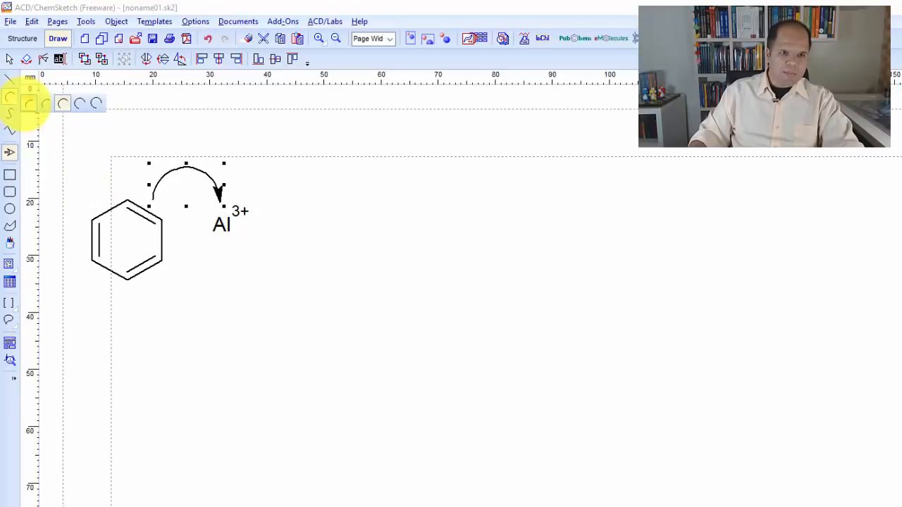
{"action": "left_click", "coordinate": [11, 99]}
{"action": "mouse_move", "coordinate": [148, 282]}
{"action": "left_mouse_down"}
{"action": "mouse_move", "coordinate": [226, 289]}
{"action": "mouse_move", "coordinate": [233, 247]}
{"action": "mouse_move", "coordinate": [222, 246]}
{"action": "left_mouse_up"}
{"action": "right_click", "coordinate": [286, 364]}
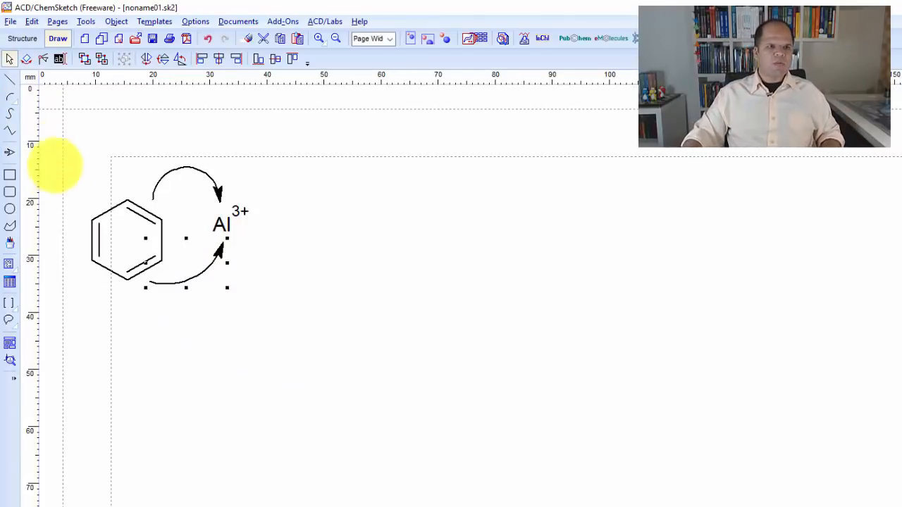
- Back in Structure mode, draw ethanol below the benzene ring from two bonded carbons and an oxygen, and clean the structure
{"action": "left_click", "coordinate": [21, 38]}
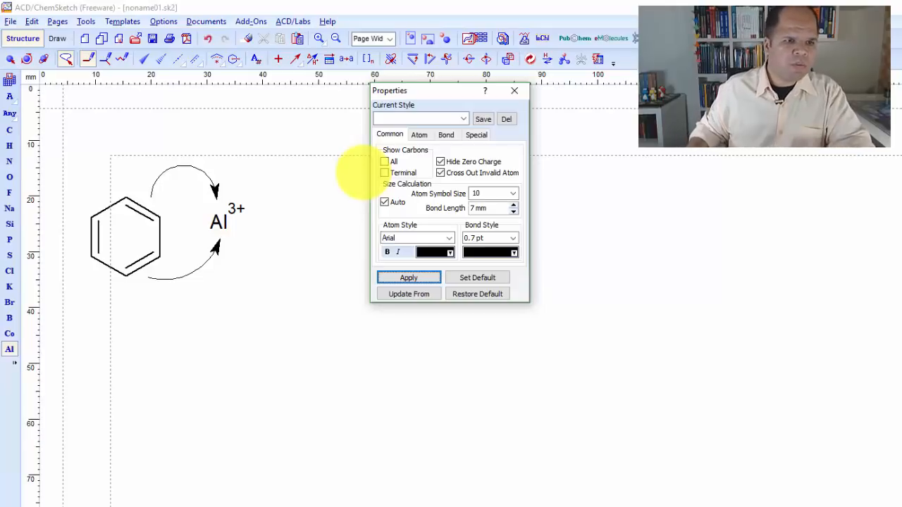
{"action": "left_click", "coordinate": [9, 129]}
{"action": "left_click_drag", "start_coordinate": [103, 379], "coordinate": [167, 365]}
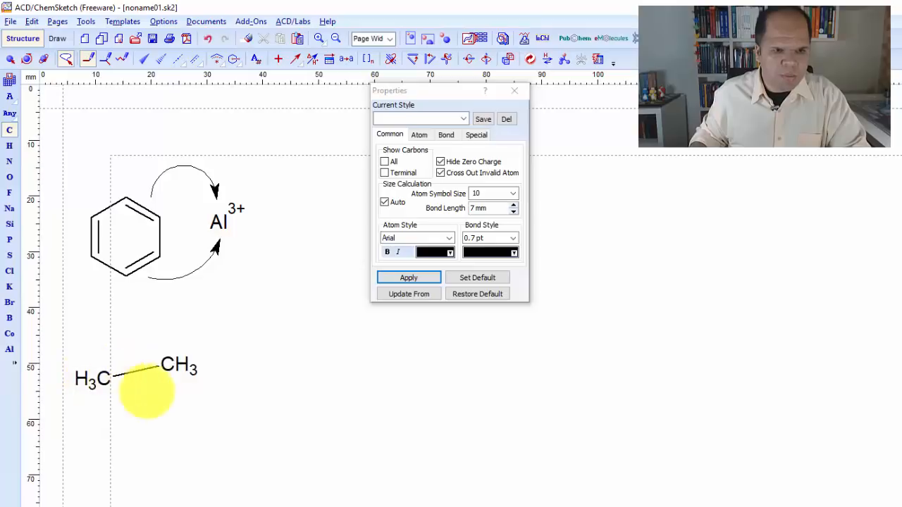
{"action": "left_click", "coordinate": [10, 177]}
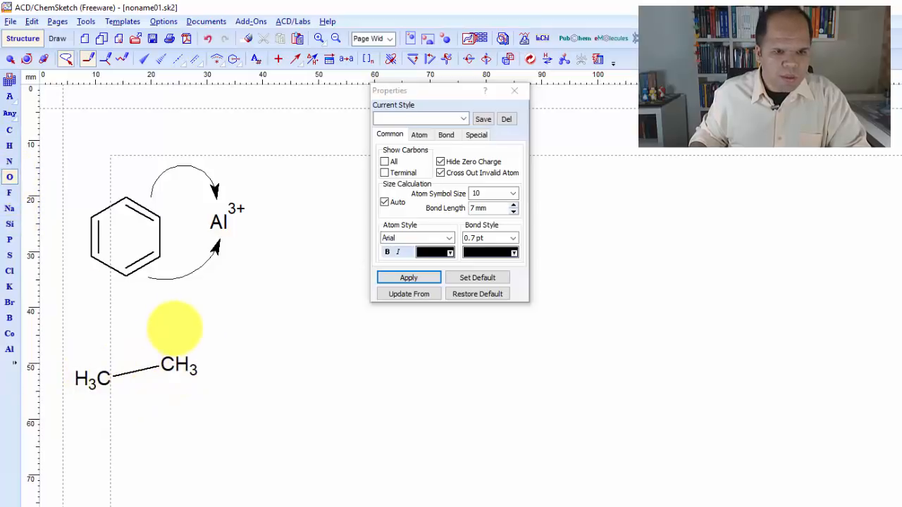
{"action": "left_click", "coordinate": [174, 328]}
{"action": "left_click_drag", "start_coordinate": [169, 365], "coordinate": [178, 327]}
{"action": "left_click", "coordinate": [530, 59]}
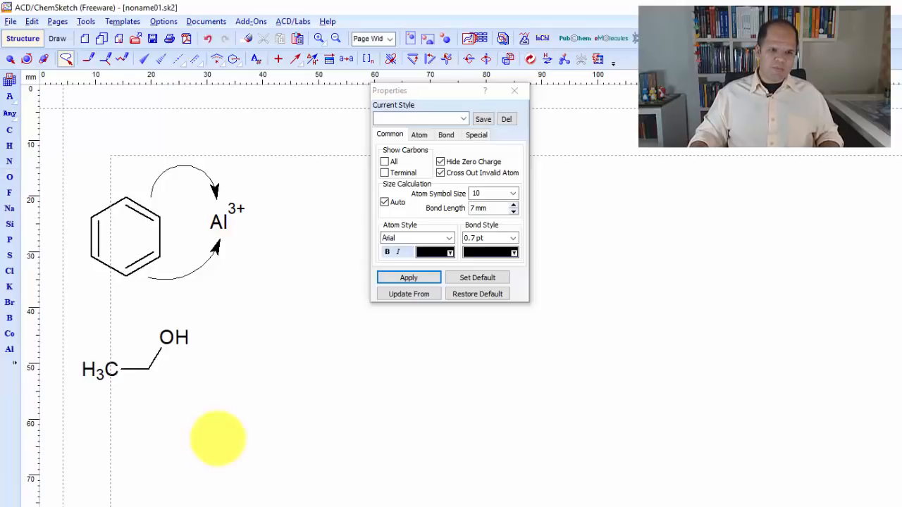
- Create a ":" label below the ethanol and move it beside the oxygen on its left as a lone pair
{"action": "left_click", "coordinate": [192, 451]}
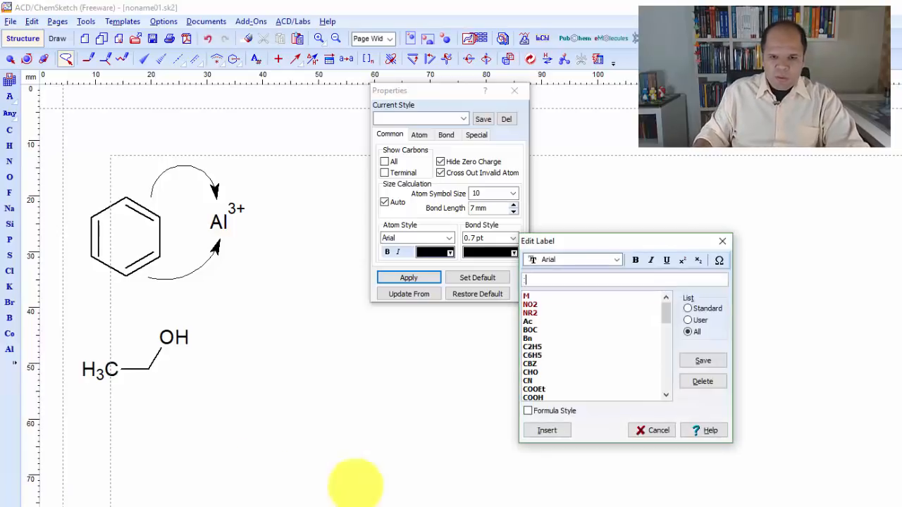
{"action": "left_click", "coordinate": [532, 431]}
{"action": "left_click", "coordinate": [10, 59]}
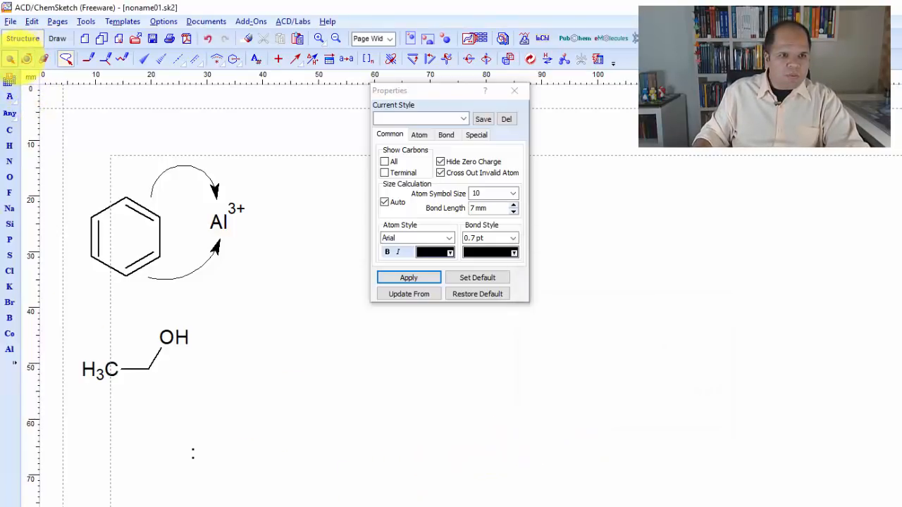
{"action": "left_click", "coordinate": [193, 452]}
{"action": "left_click_drag", "start_coordinate": [193, 453], "coordinate": [154, 338]}
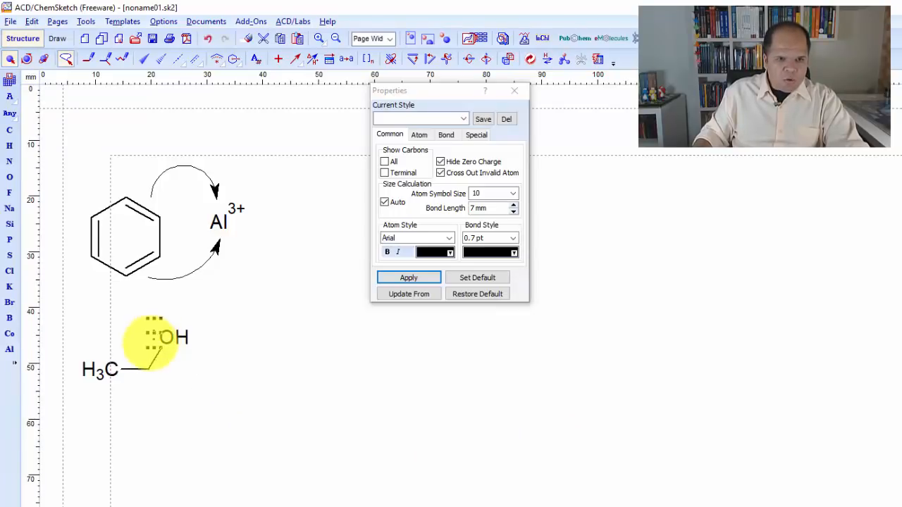
{"action": "left_click", "coordinate": [264, 454]}
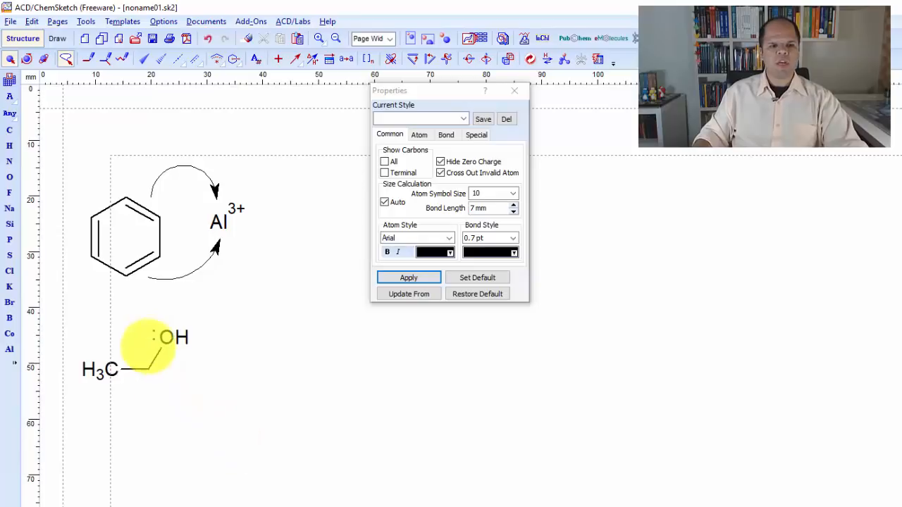
- Nudge the ":" lone-pair label slightly right and down so it sits close to the ethanol's oxygen
{"action": "left_click", "coordinate": [155, 338]}
{"action": "key", "text": "Right"}
{"action": "key", "text": "Down"}
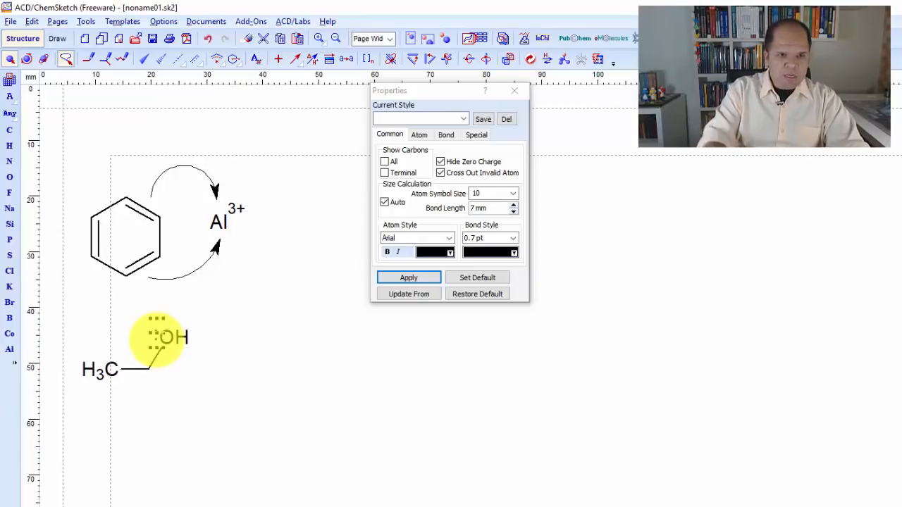
{"action": "left_click", "coordinate": [207, 388]}
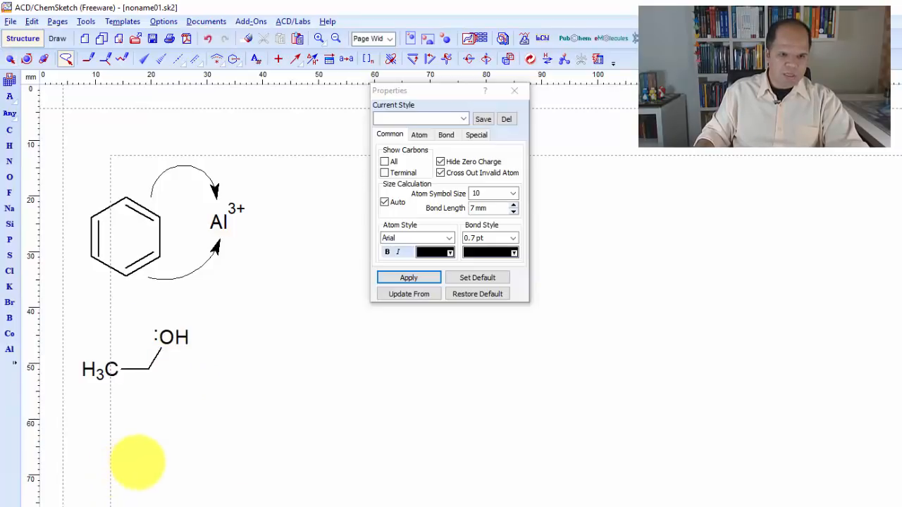
- Create a ".." label in the empty area and place it just above the ethanol's oxygen as the second lone pair
{"action": "left_click", "coordinate": [137, 461]}
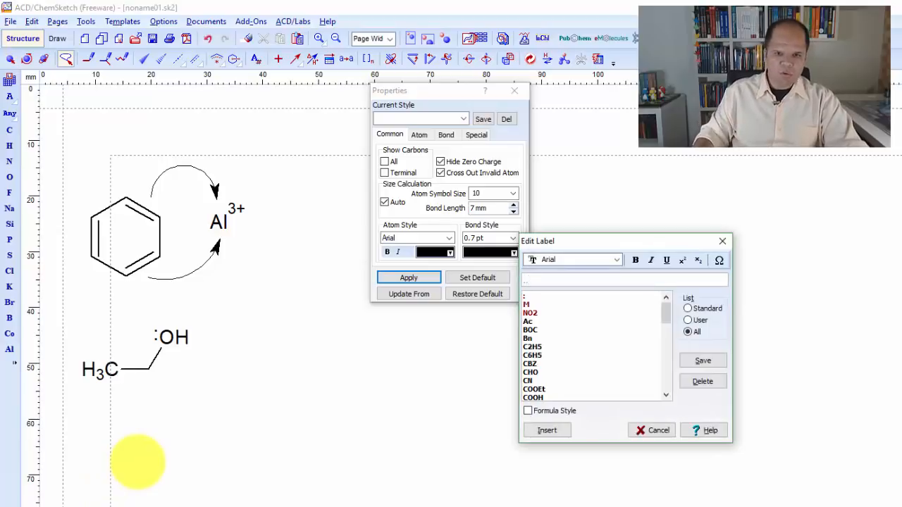
{"action": "left_click", "coordinate": [549, 431]}
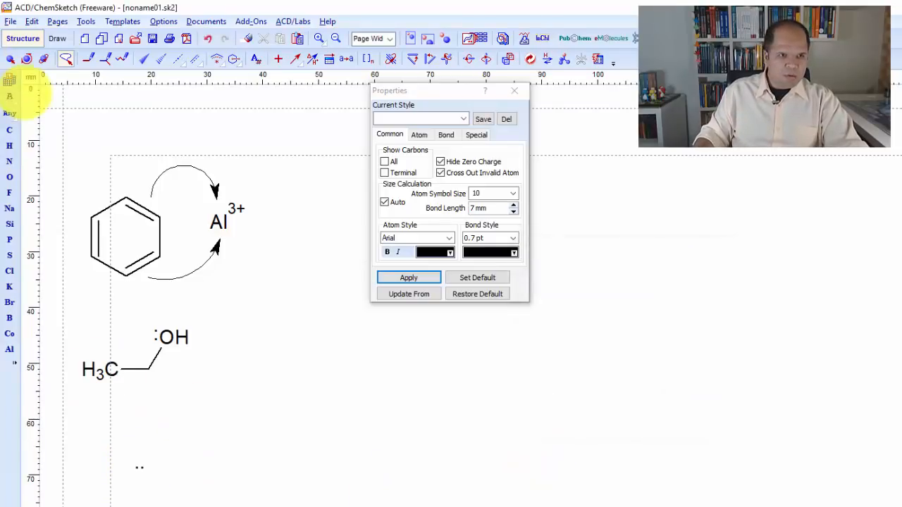
{"action": "left_click", "coordinate": [10, 59]}
{"action": "left_click", "coordinate": [140, 466]}
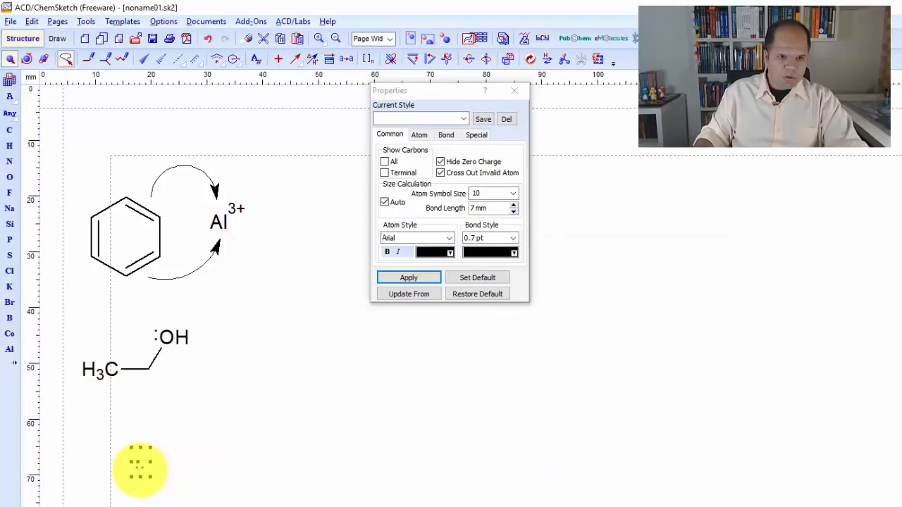
{"action": "left_click_drag", "start_coordinate": [140, 467], "coordinate": [168, 326]}
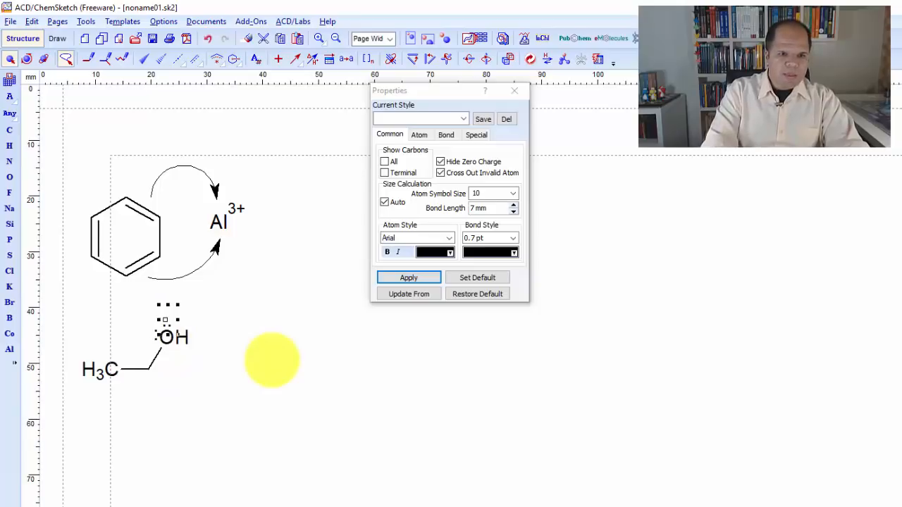
{"action": "left_click", "coordinate": [272, 359]}
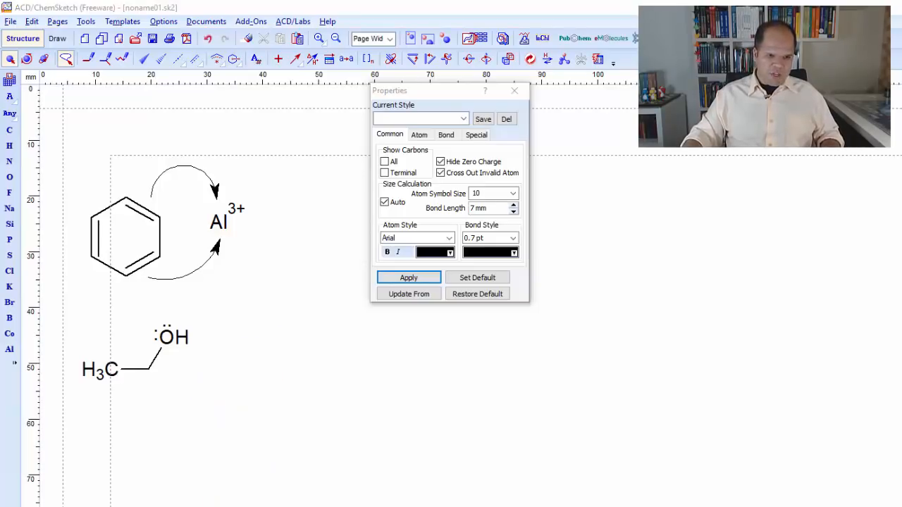
{"action": "key", "text": "ctrl+a"}
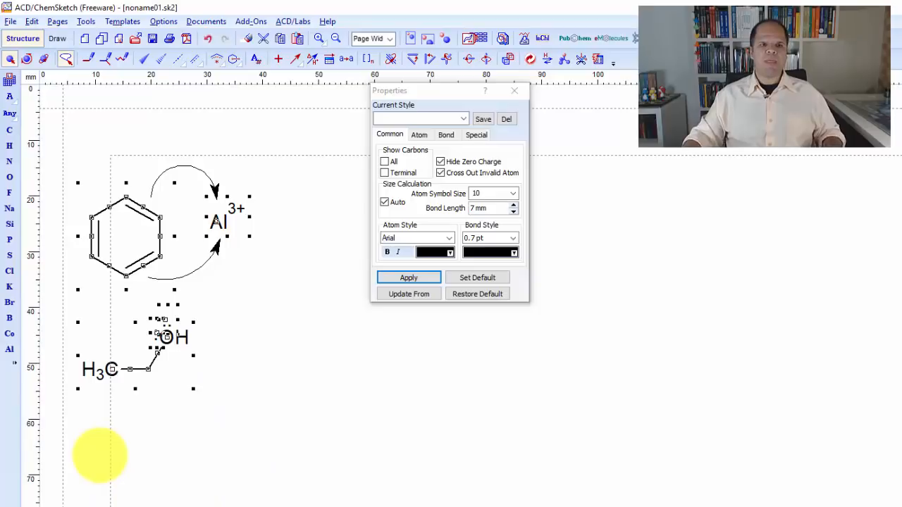
{"action": "left_click", "coordinate": [133, 437]}
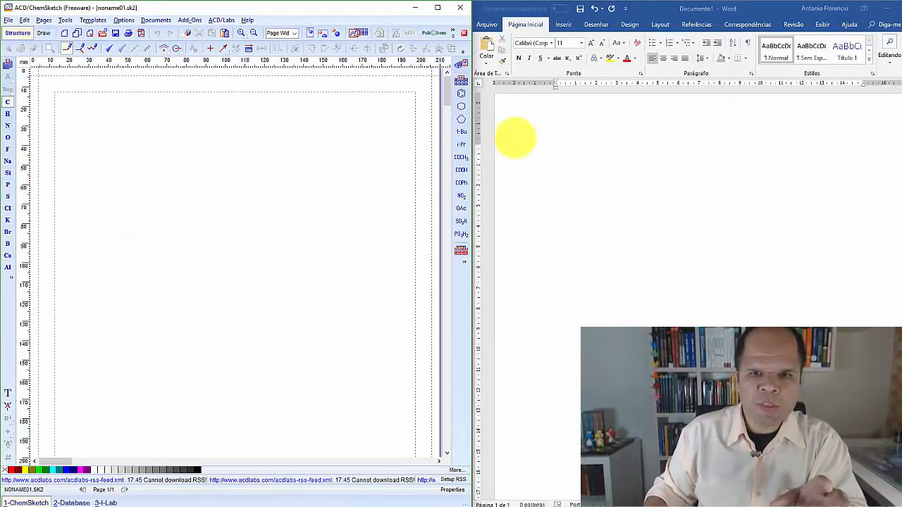
- Place a benzene ring on the blank page, attach a two-carbon ethyl chain to its upper right carbon, and clean the structure
{"action": "left_click", "coordinate": [461, 95]}
{"action": "left_click", "coordinate": [109, 151]}
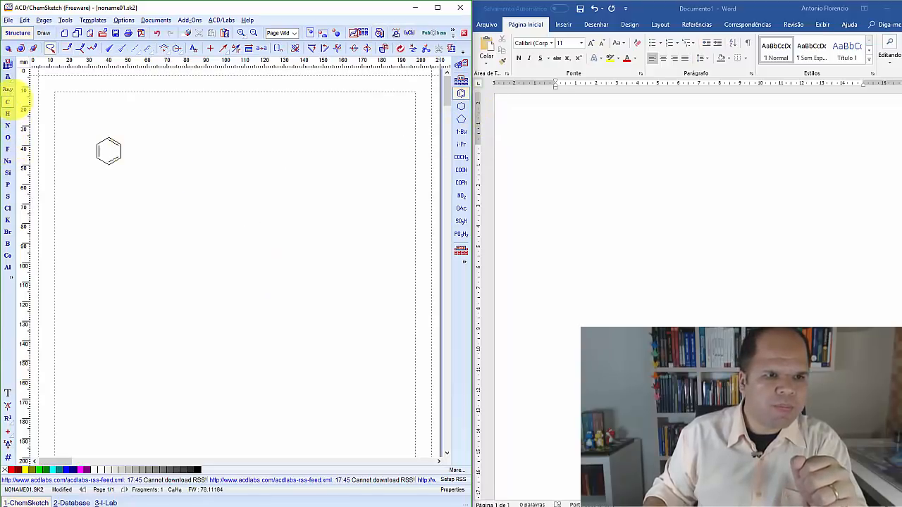
{"action": "left_click", "coordinate": [7, 101]}
{"action": "mouse_move", "coordinate": [121, 145]}
{"action": "left_mouse_down"}
{"action": "mouse_move", "coordinate": [155, 134]}
{"action": "mouse_move", "coordinate": [169, 149]}
{"action": "left_mouse_up"}
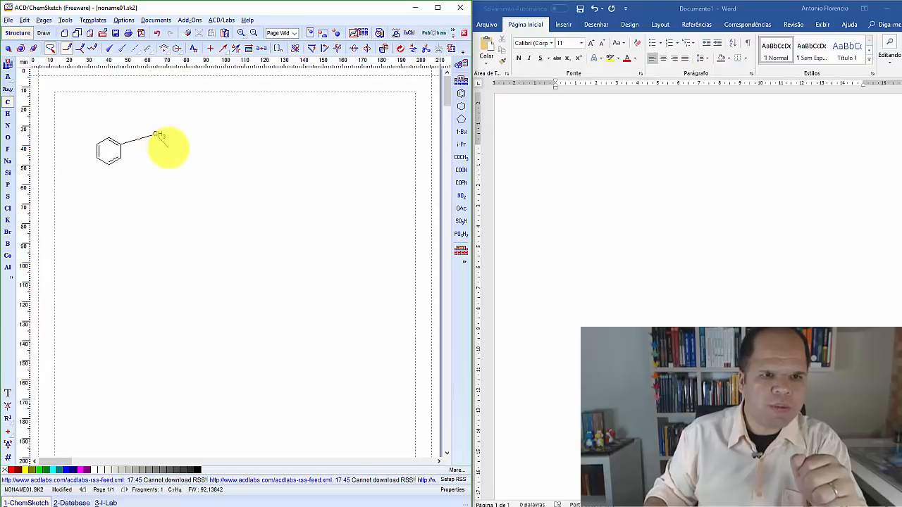
{"action": "left_click", "coordinate": [397, 49]}
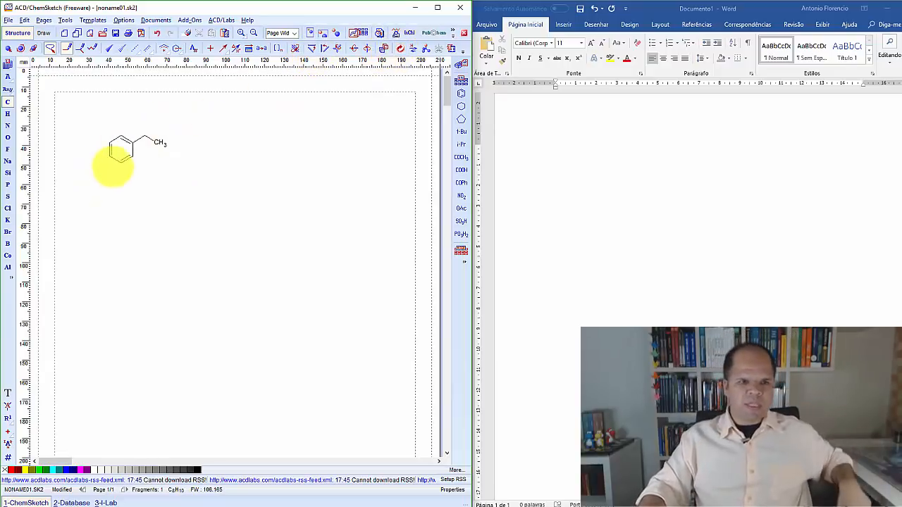
- Select the whole ethylbenzene molecule and copy it into the blank Word document
{"action": "left_click", "coordinate": [8, 48]}
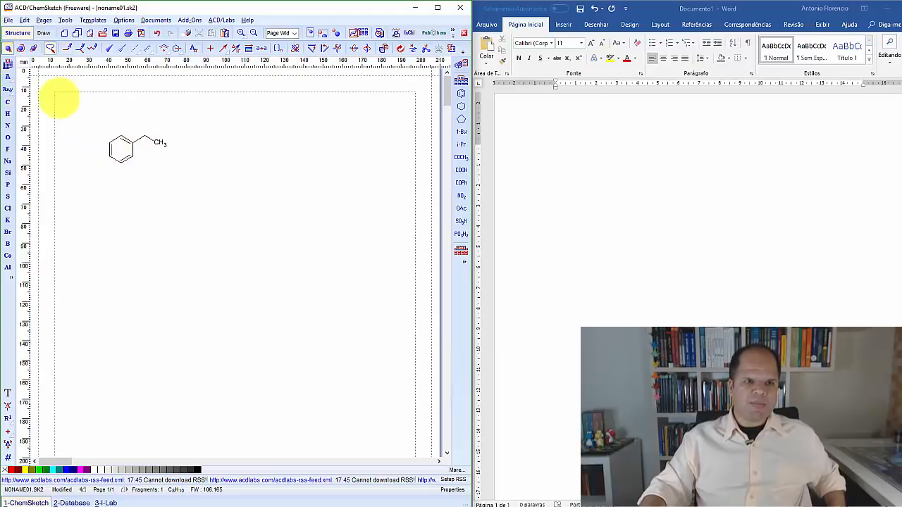
{"action": "left_click", "coordinate": [337, 33]}
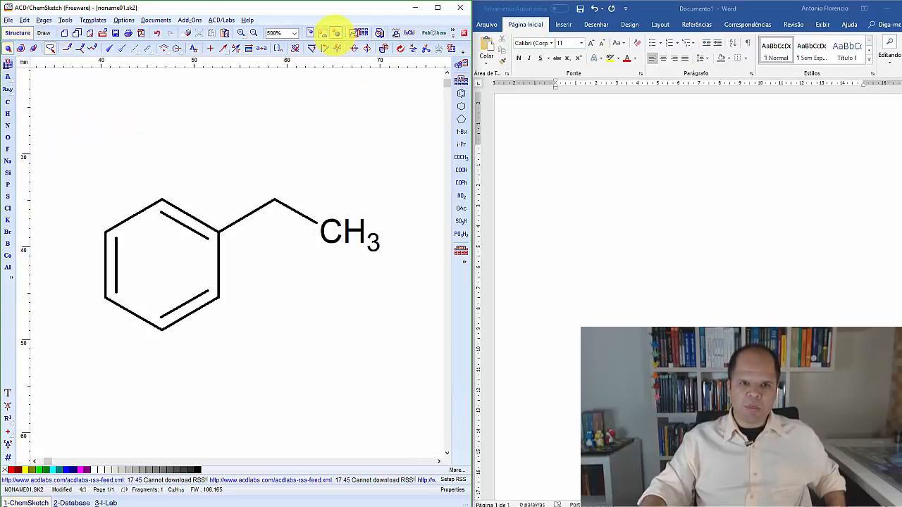
{"action": "left_click", "coordinate": [164, 262]}
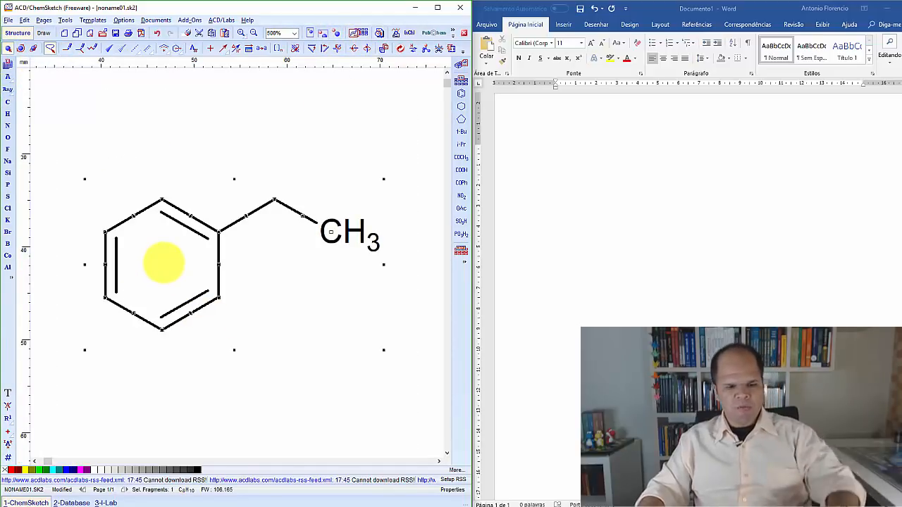
{"action": "left_click", "coordinate": [545, 156]}
{"action": "left_click", "coordinate": [563, 157]}
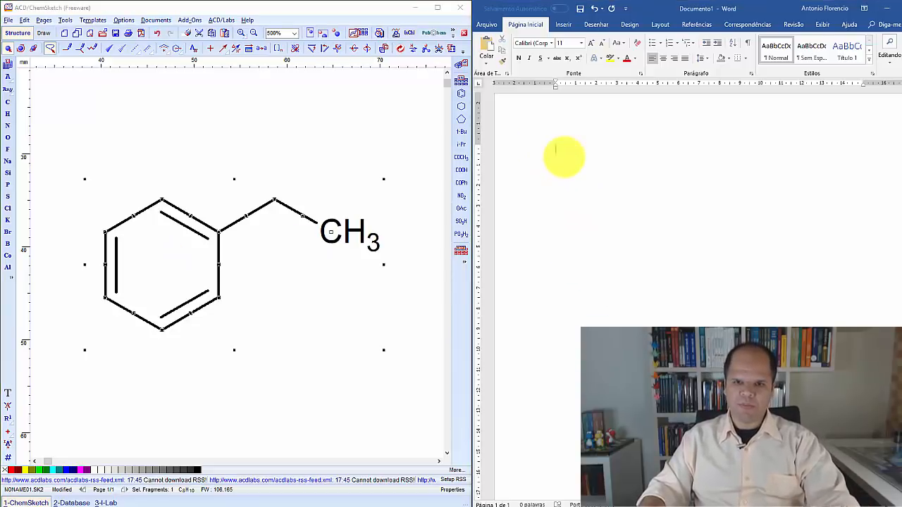
{"action": "key", "text": "ctrl+v"}
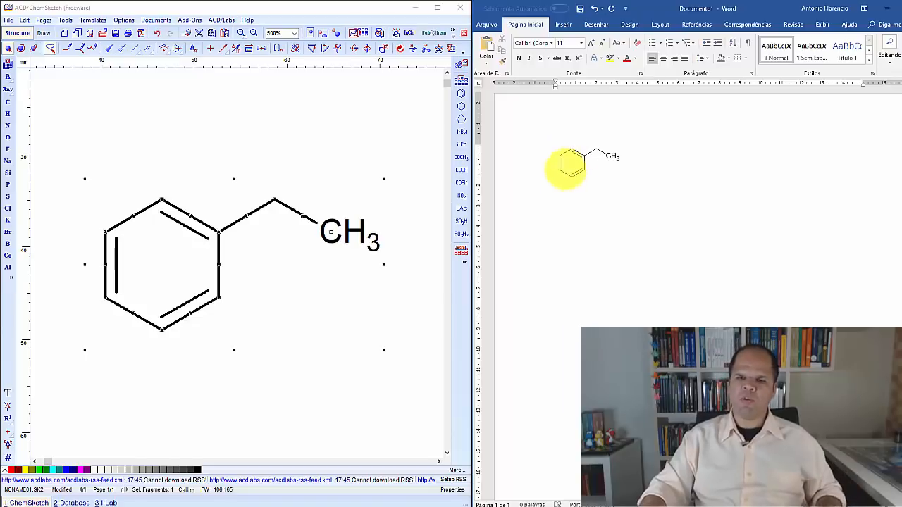
- Back in ChemSketch, replace the ethylbenzene with a zigzag chain of four oxygen atoms and clean the structure
{"action": "left_click", "coordinate": [302, 285]}
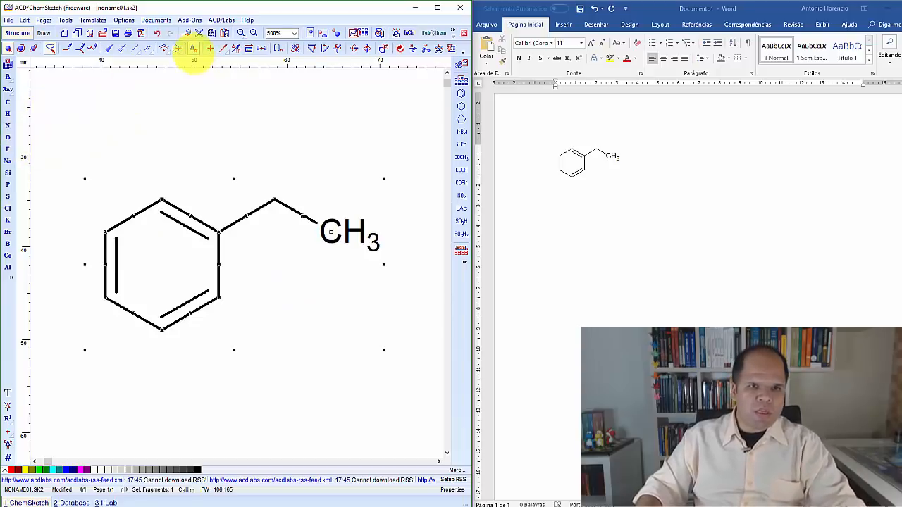
{"action": "key", "text": "Delete"}
{"action": "left_click", "coordinate": [7, 137]}
{"action": "mouse_move", "coordinate": [118, 197]}
{"action": "left_mouse_down"}
{"action": "mouse_move", "coordinate": [190, 176]}
{"action": "mouse_move", "coordinate": [242, 225]}
{"action": "mouse_move", "coordinate": [298, 195]}
{"action": "left_mouse_up"}
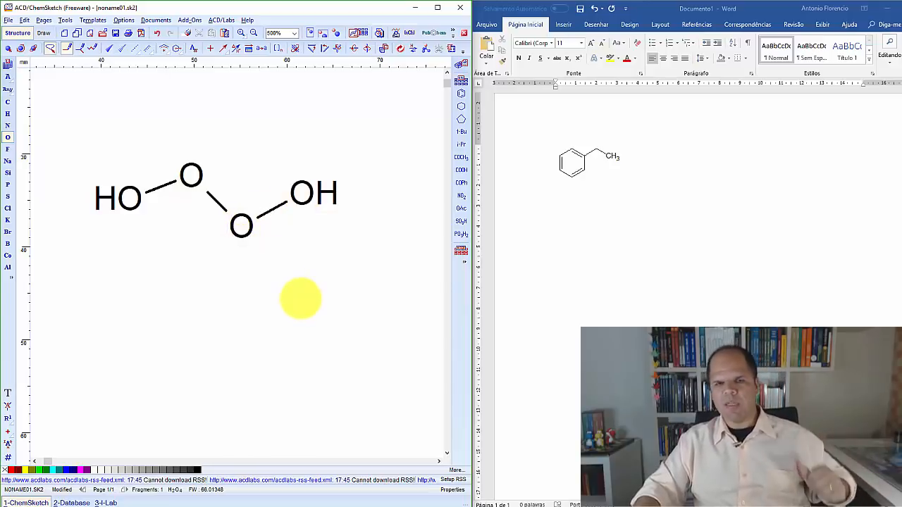
{"action": "left_click", "coordinate": [7, 47]}
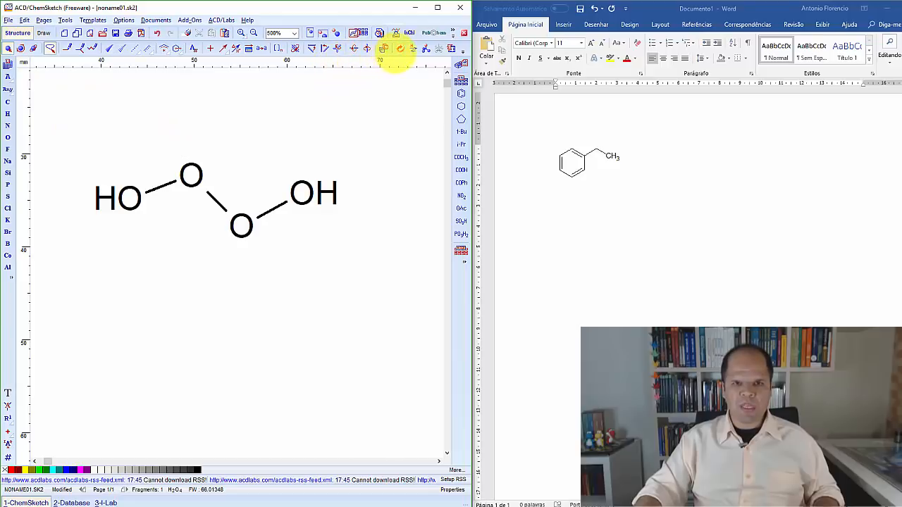
{"action": "left_click", "coordinate": [398, 49]}
- Copy the four-oxygen chain into the Word document in front of the ethylbenzene, after adding blank lines, and separate the two with spaces
{"action": "mouse_move", "coordinate": [129, 143]}
{"action": "left_mouse_down"}
{"action": "mouse_move", "coordinate": [334, 306]}
{"action": "mouse_move", "coordinate": [353, 162]}
{"action": "left_mouse_up"}
{"action": "left_click", "coordinate": [618, 215]}
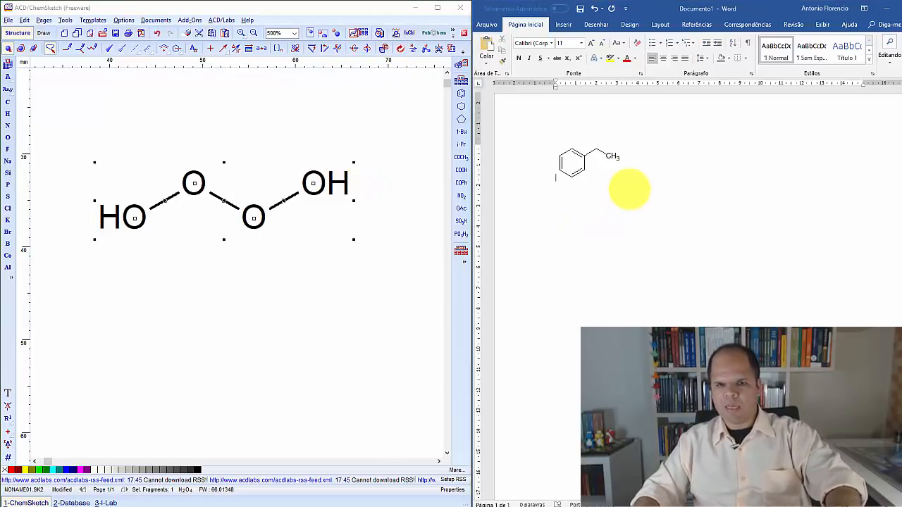
{"action": "key", "text": "Return"}
{"action": "key", "text": "Return"}
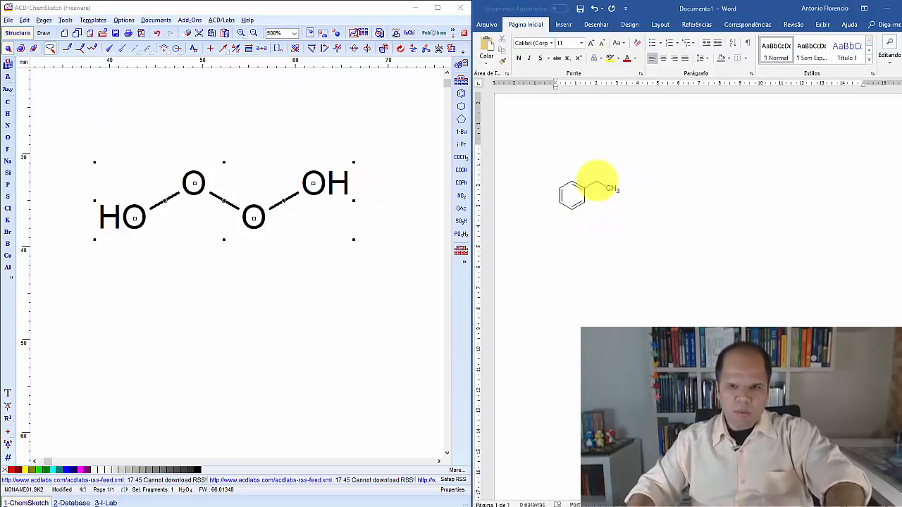
{"action": "key", "text": "ctrl+v"}
{"action": "key", "text": "space"}
{"action": "key", "text": "space"}
{"action": "key", "text": "space"}
{"action": "key", "text": "space"}
- Open the ethylbenzene object embedded in the Word document for editing in ChemSketch
{"action": "left_click", "coordinate": [652, 218]}
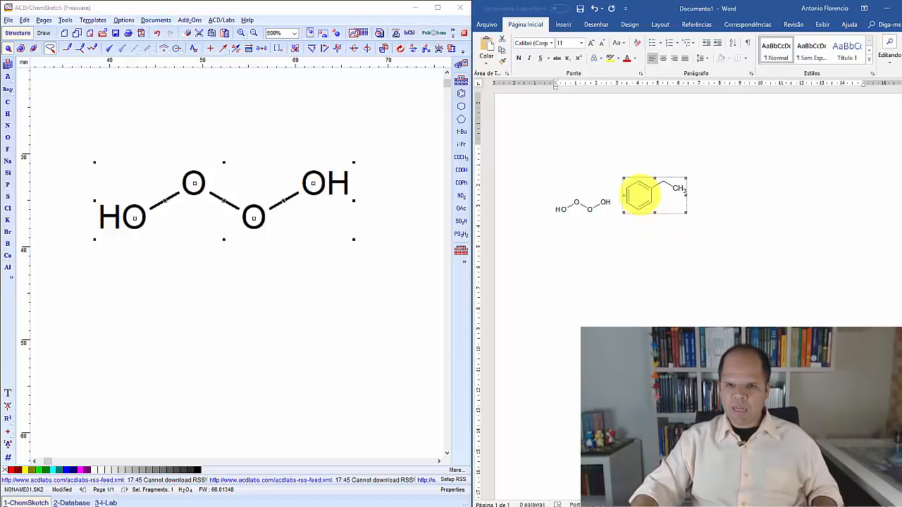
{"action": "double_click", "coordinate": [639, 196]}
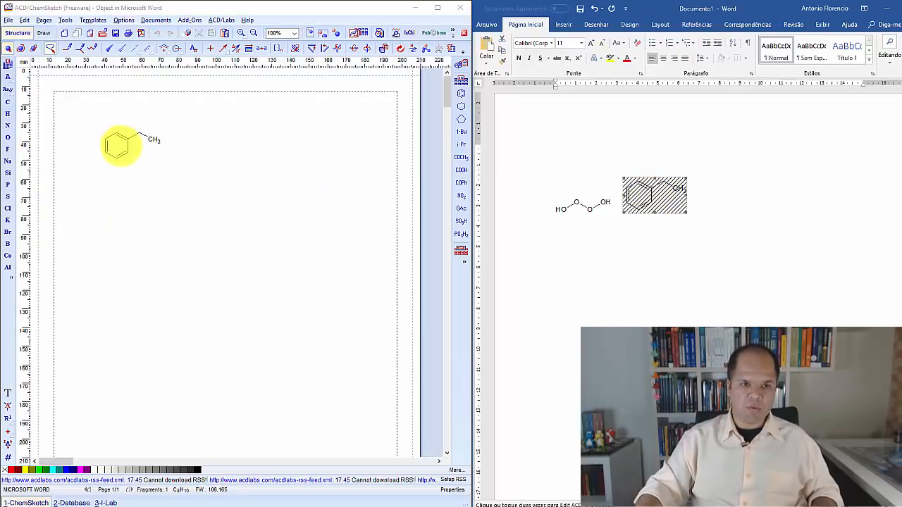
{"action": "left_click", "coordinate": [328, 32]}
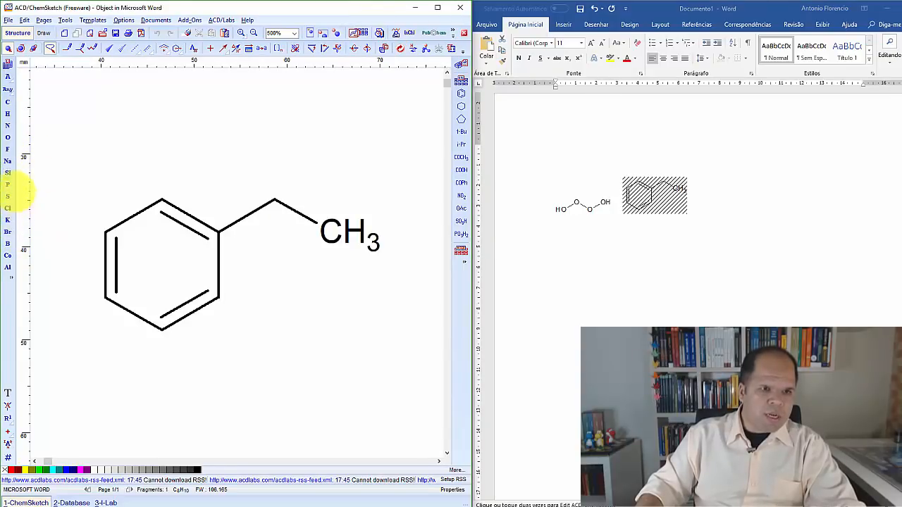
- Attach an OH group to the ring's top carbon, clean the structure, and update the embedded object in Word
{"action": "left_click", "coordinate": [8, 137]}
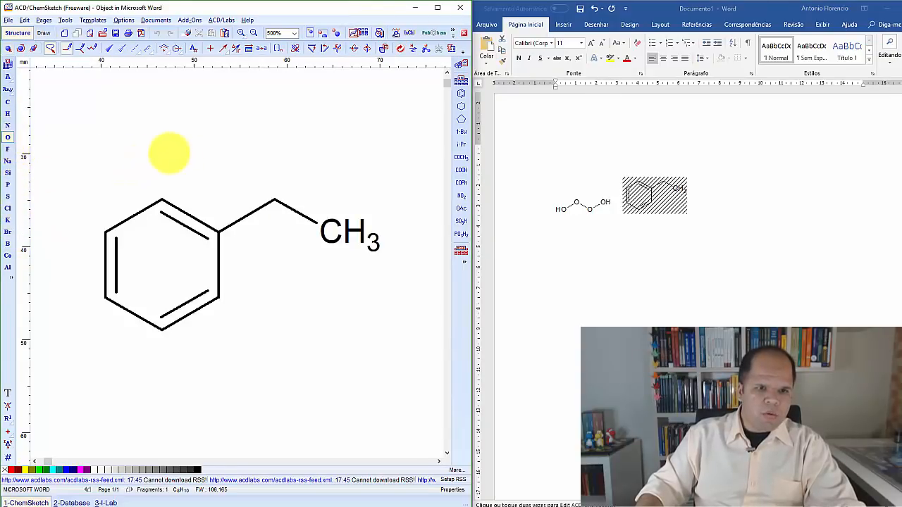
{"action": "left_click", "coordinate": [162, 199]}
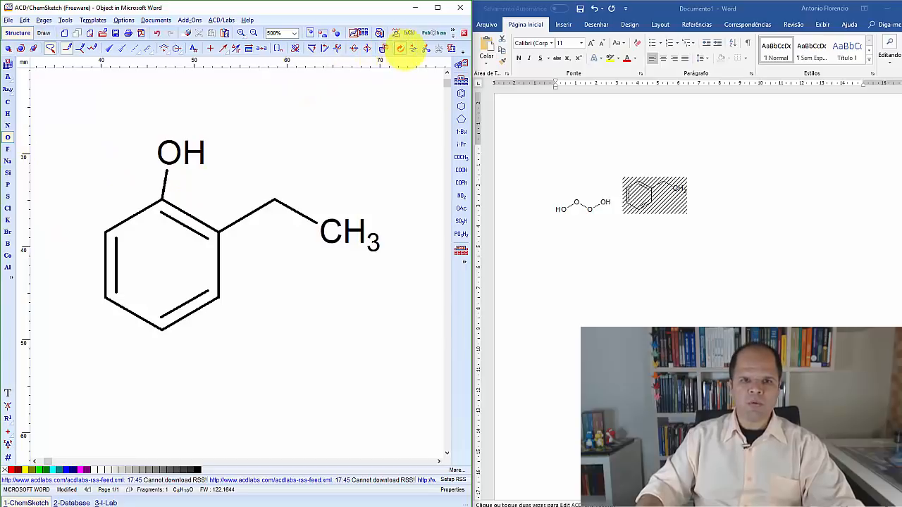
{"action": "left_click", "coordinate": [401, 47]}
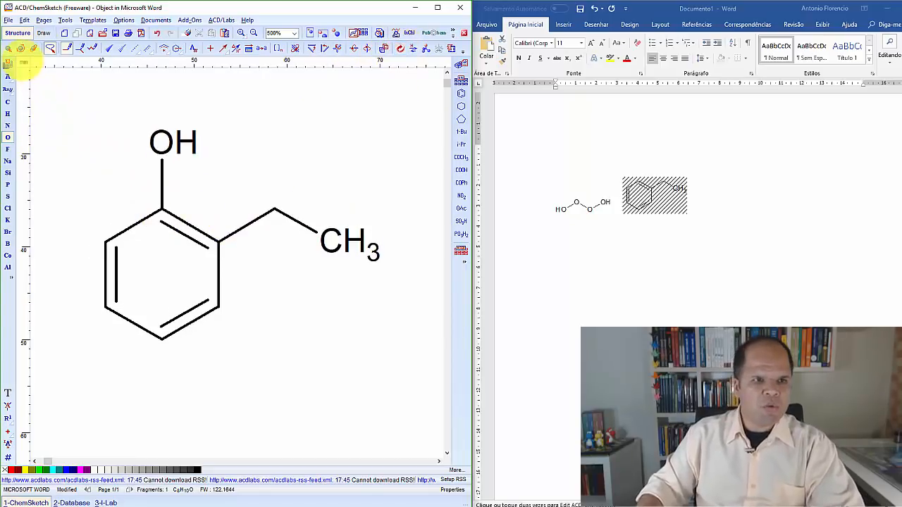
{"action": "left_click", "coordinate": [8, 20]}
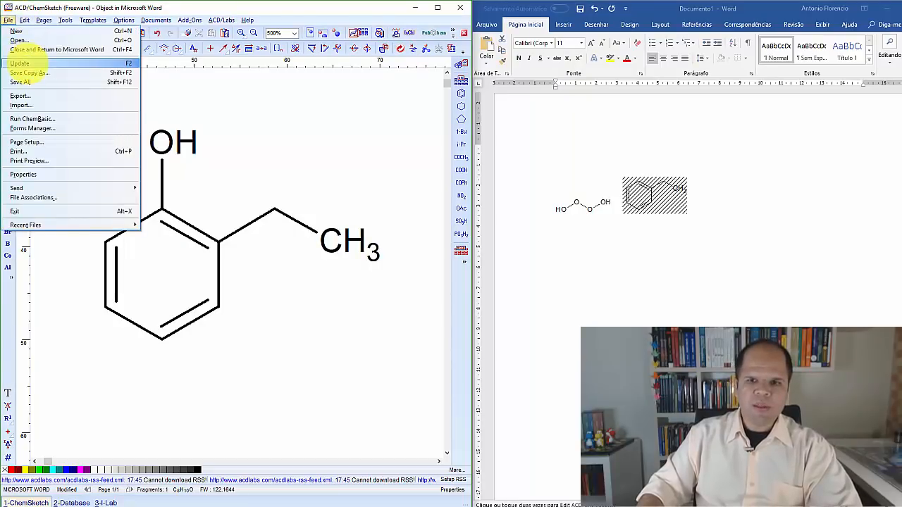
{"action": "left_click", "coordinate": [20, 64]}
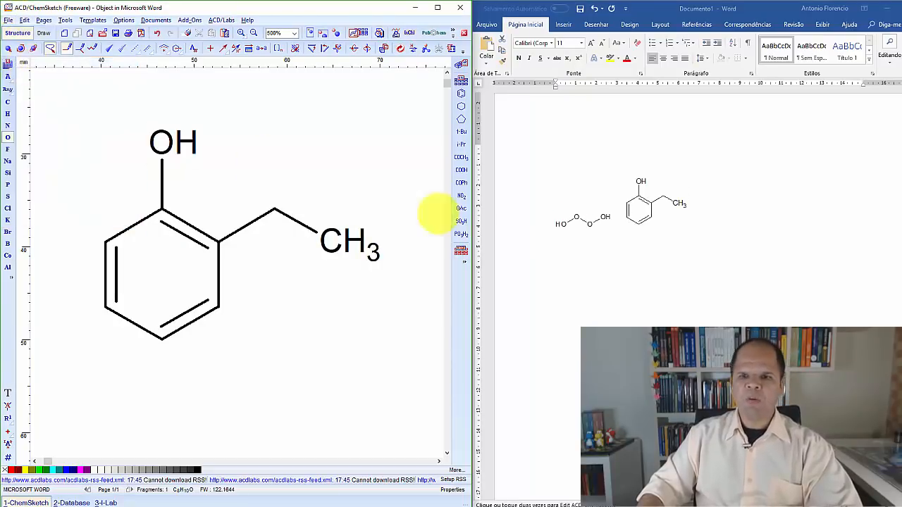